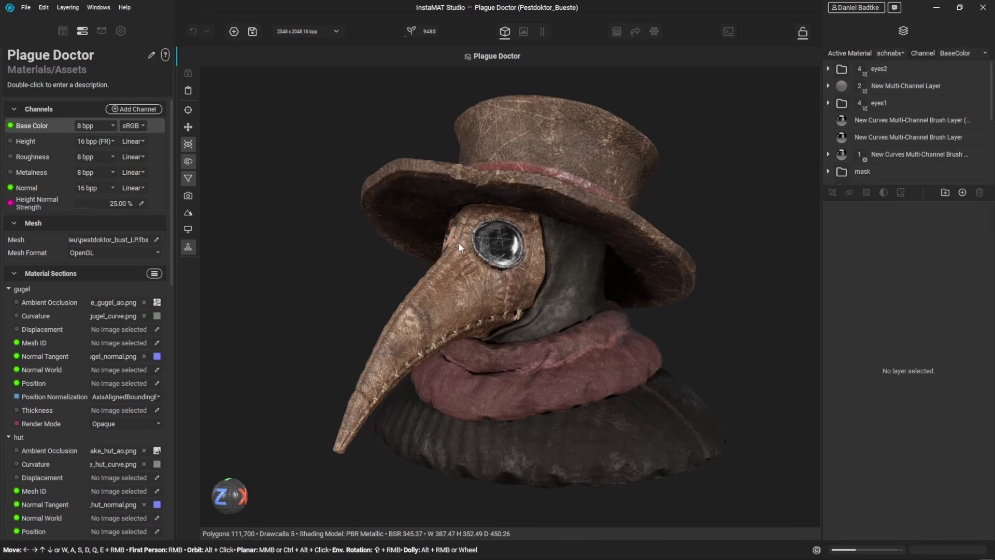
Step: Create a new Element Graph project without a template
click(234, 31)
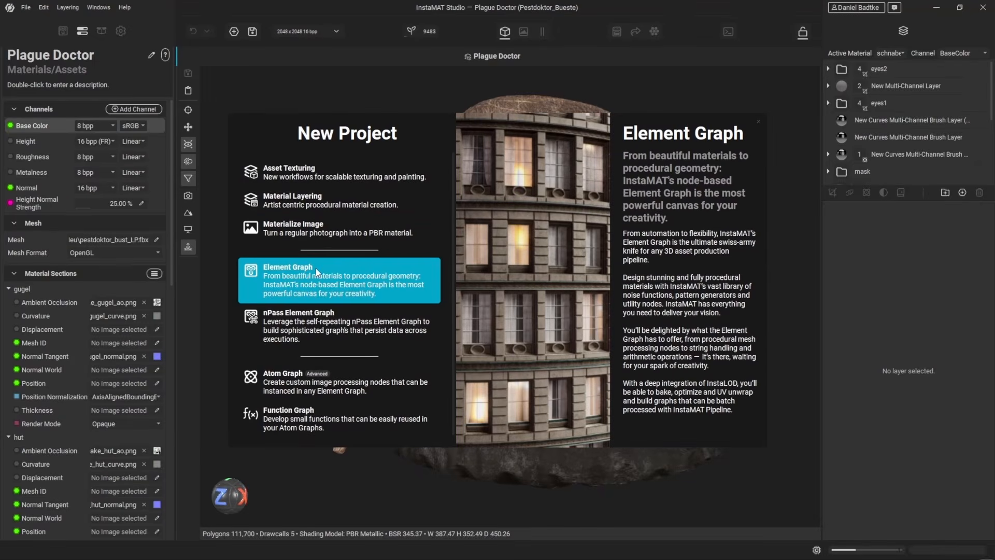
click(316, 269)
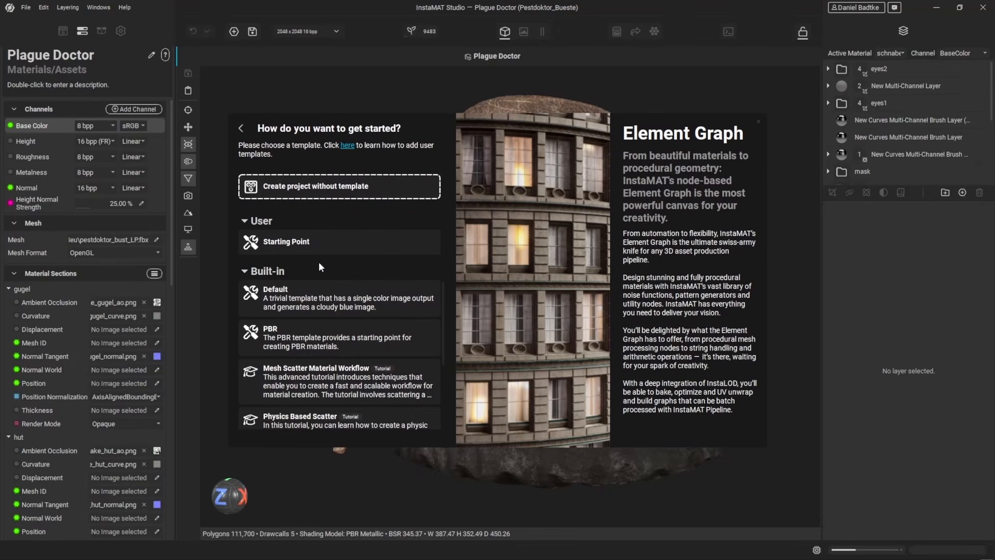
click(328, 188)
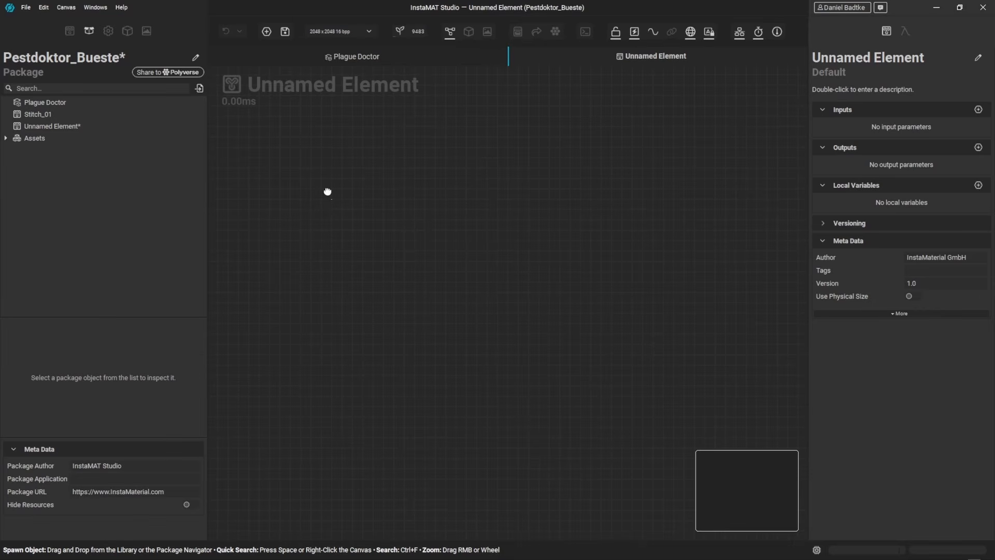
Step: Add a Shape Generator node to the graph and switch it to grayscale
key(space)
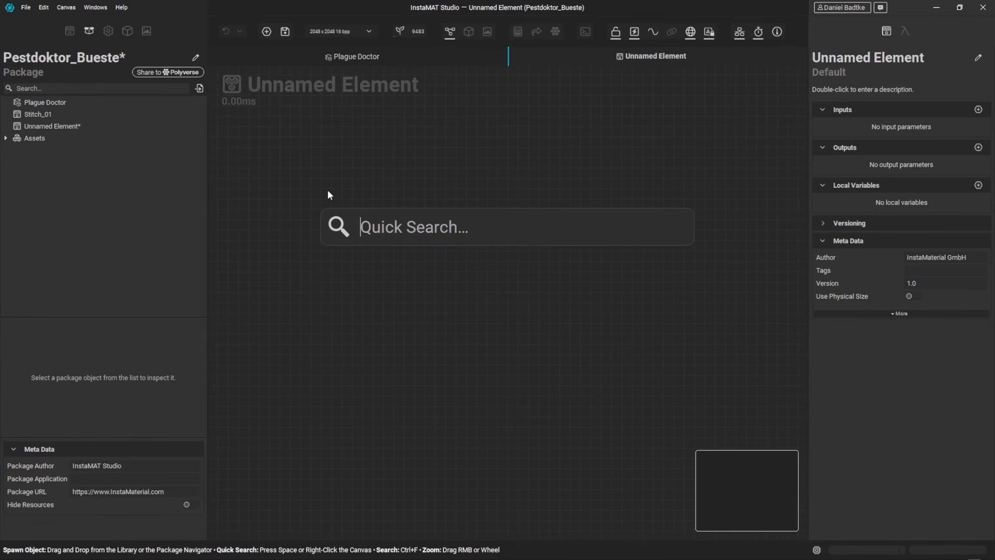
text(Shape gen)
key(Return)
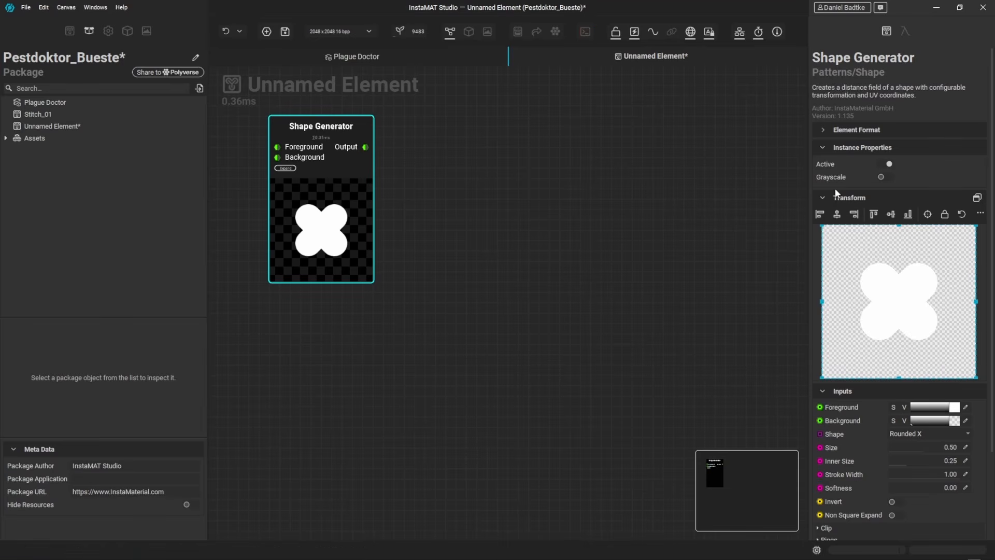
click(889, 177)
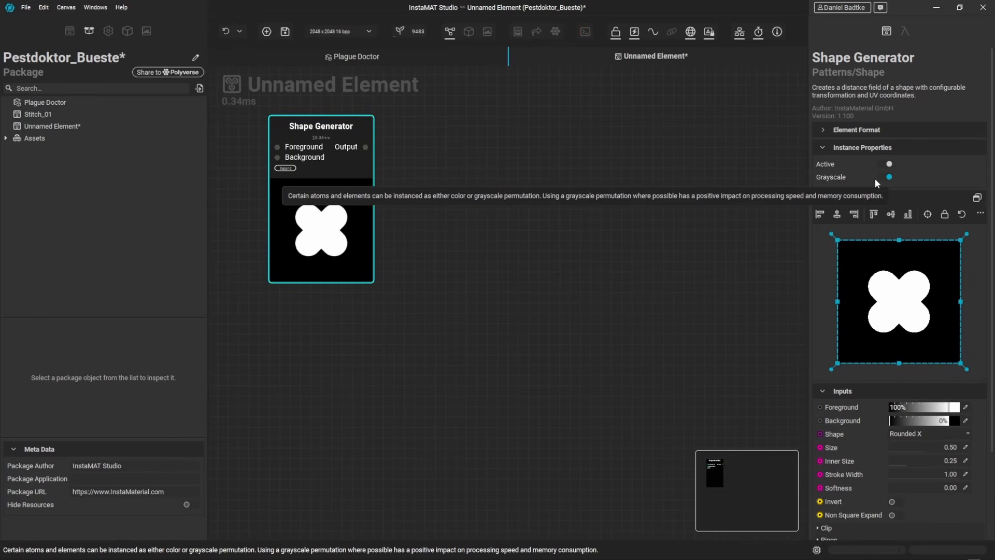
Step: Expose the Shape Generator's output as the graph output and place the Set Output node beside it
drag(366, 148, 416, 154)
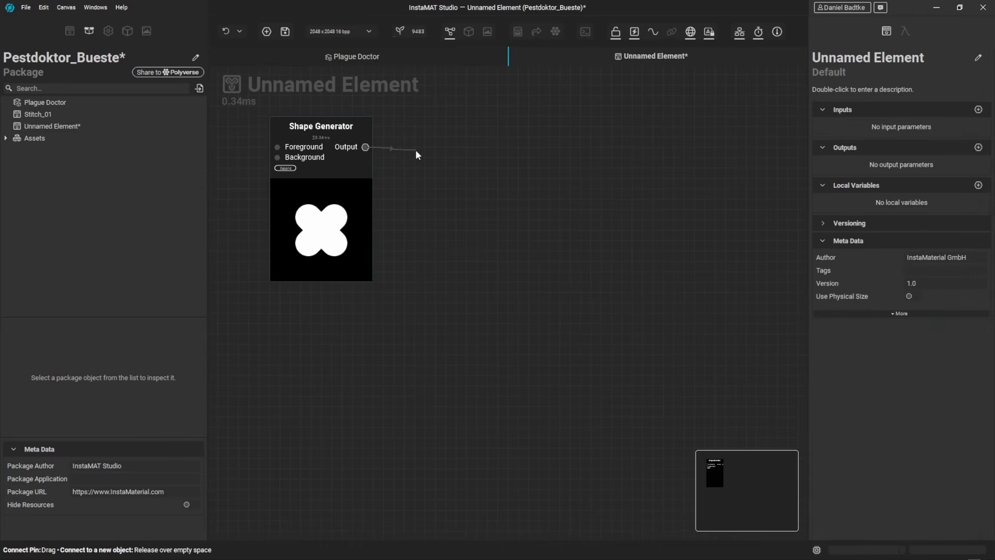
drag(492, 151, 493, 151)
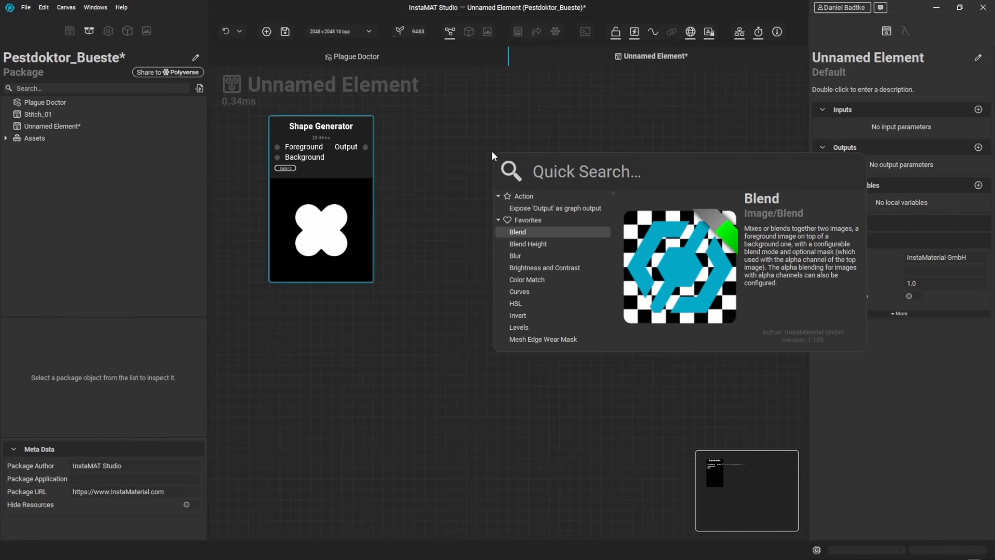
click(575, 208)
drag(515, 244, 693, 208)
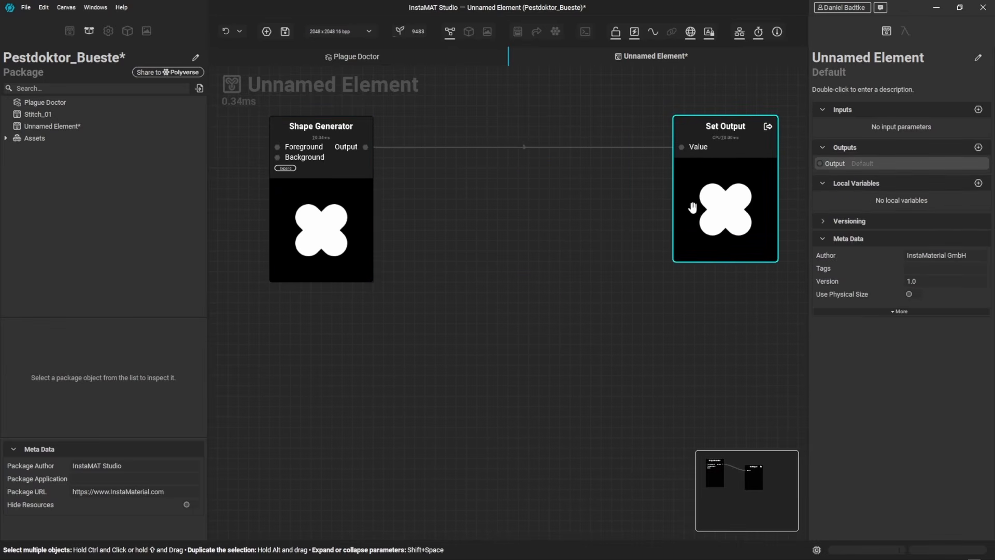
Step: Set the Shape Generator's shape to Circle and raise its softness to about 0.42
scroll(606, 225, down, 3)
middle_drag(591, 242, 564, 291)
drag(630, 258, 685, 258)
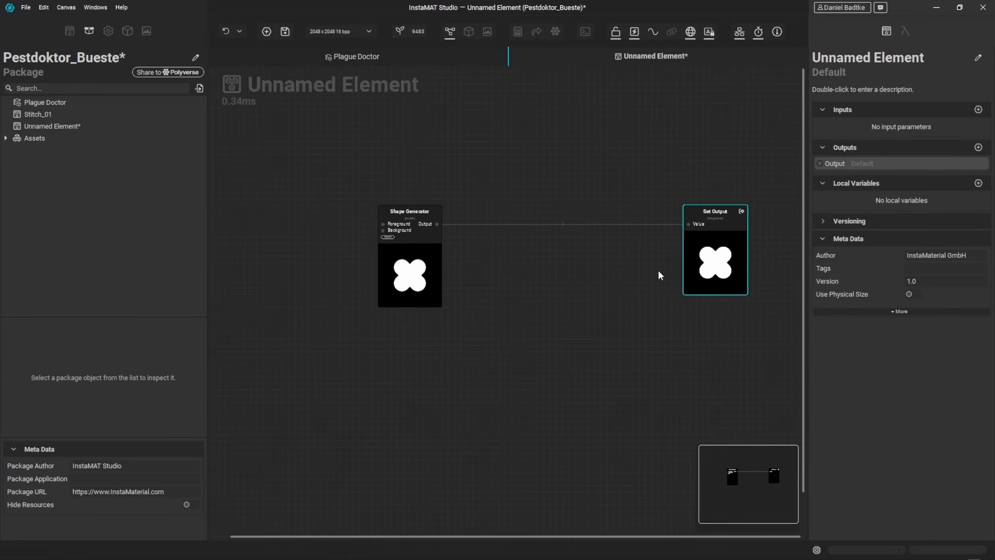
middle_drag(561, 269, 548, 271)
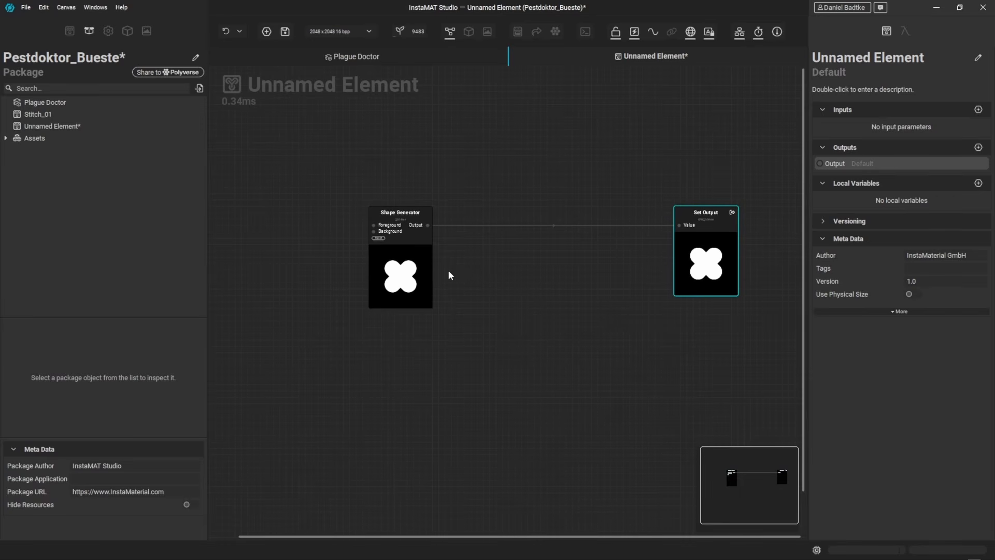
click(421, 269)
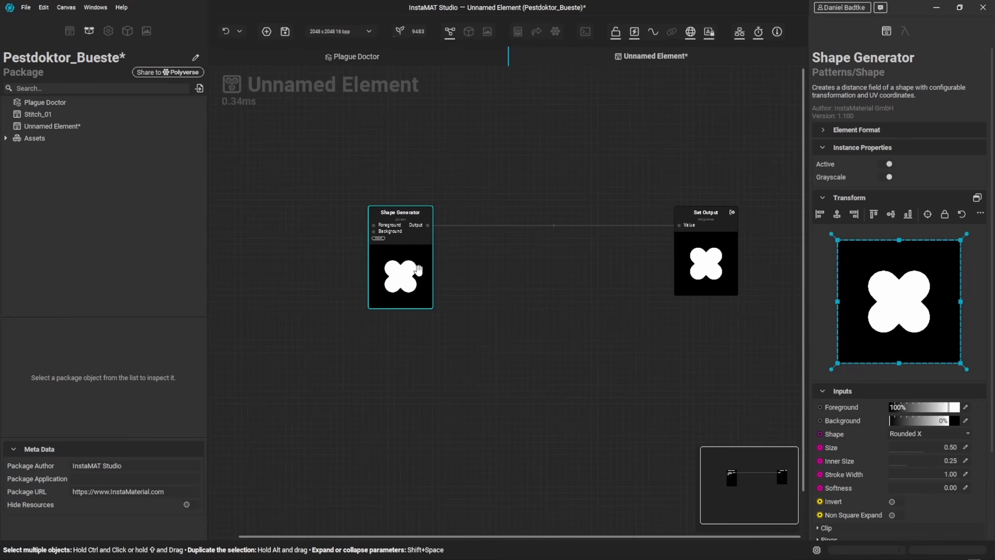
click(911, 434)
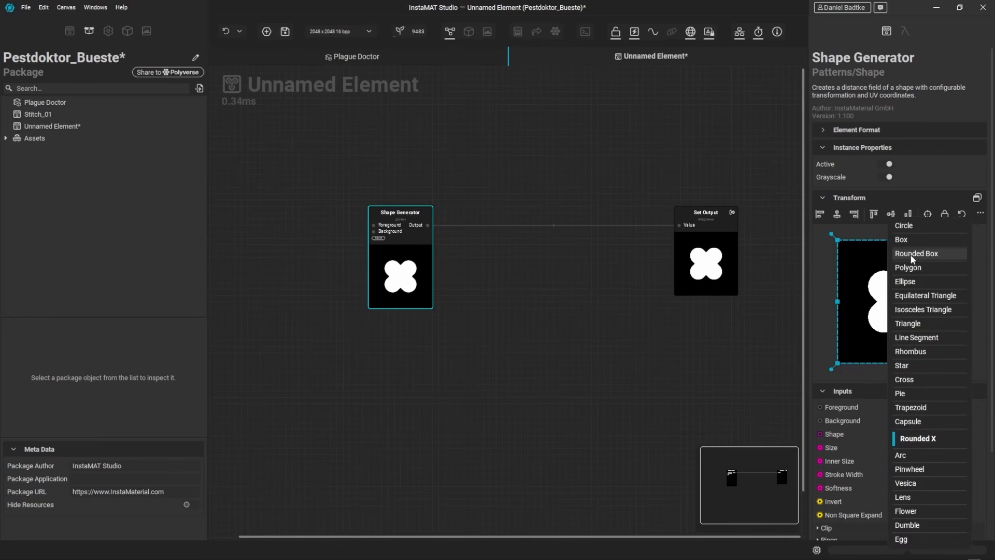
click(916, 226)
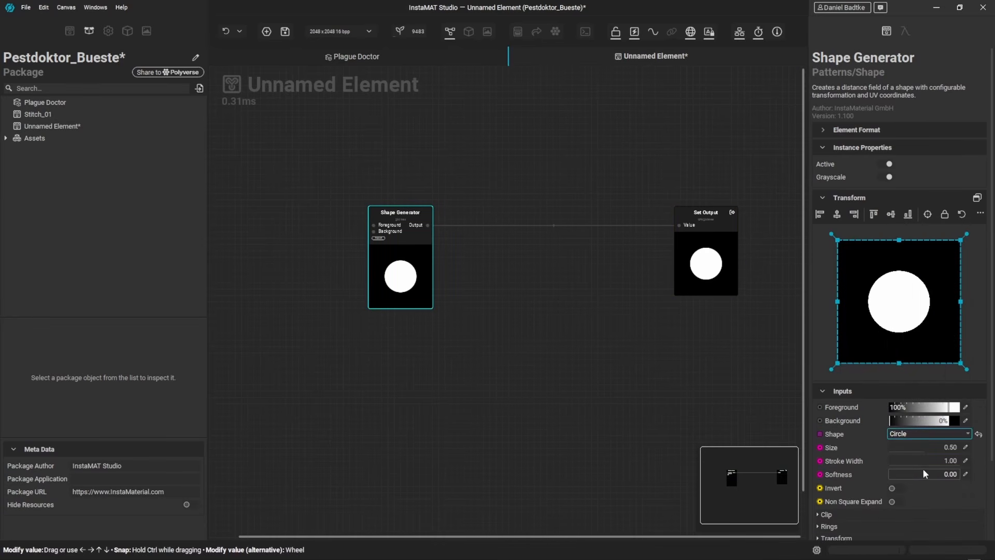
mouse_move(893, 474)
mouse_down()
mouse_move(918, 471)
mouse_move(898, 484)
mouse_up()
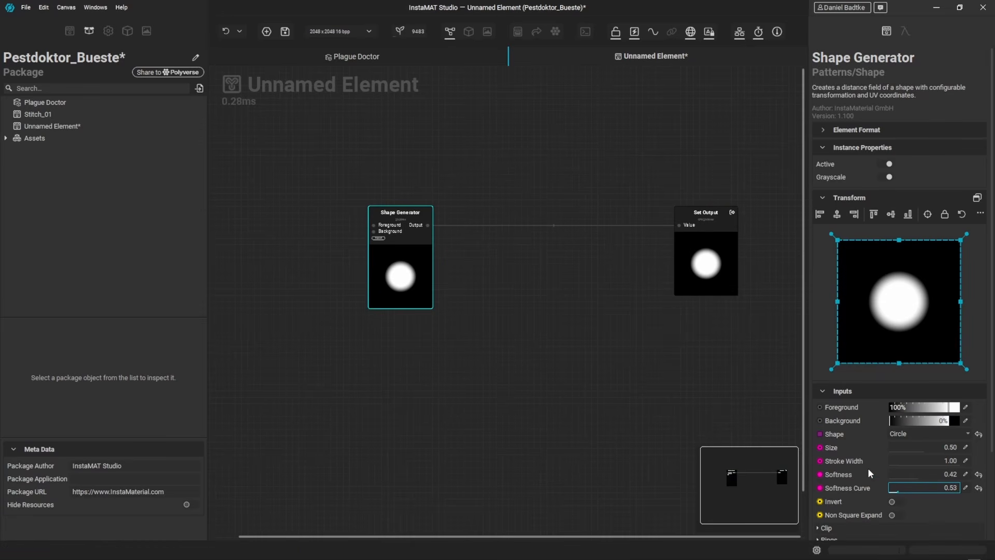
Step: Insert a Directional Warp node between the Shape Generator and the Set Output node
drag(427, 225, 480, 261)
text(directionasl)
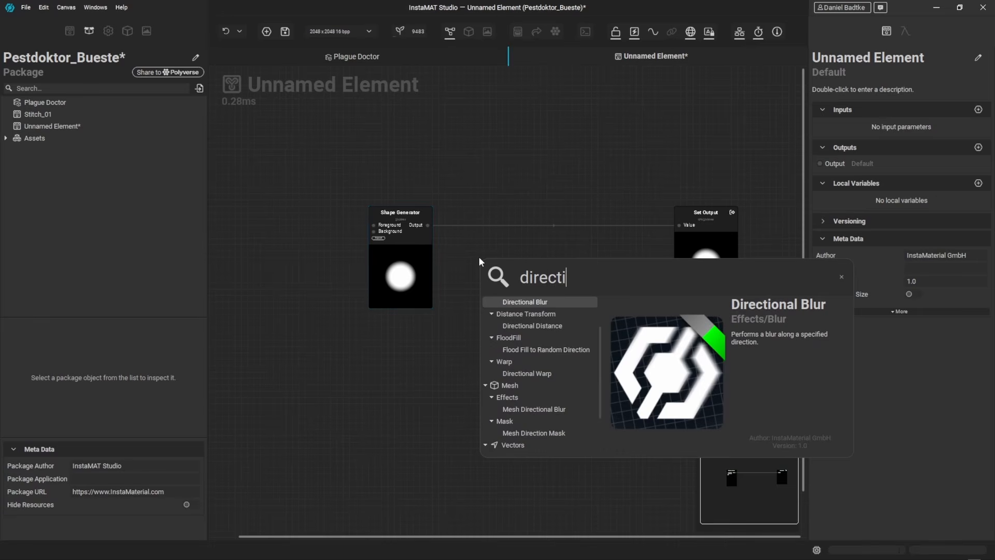
key(BackSpace)
key(BackSpace)
text(l war)
key(Return)
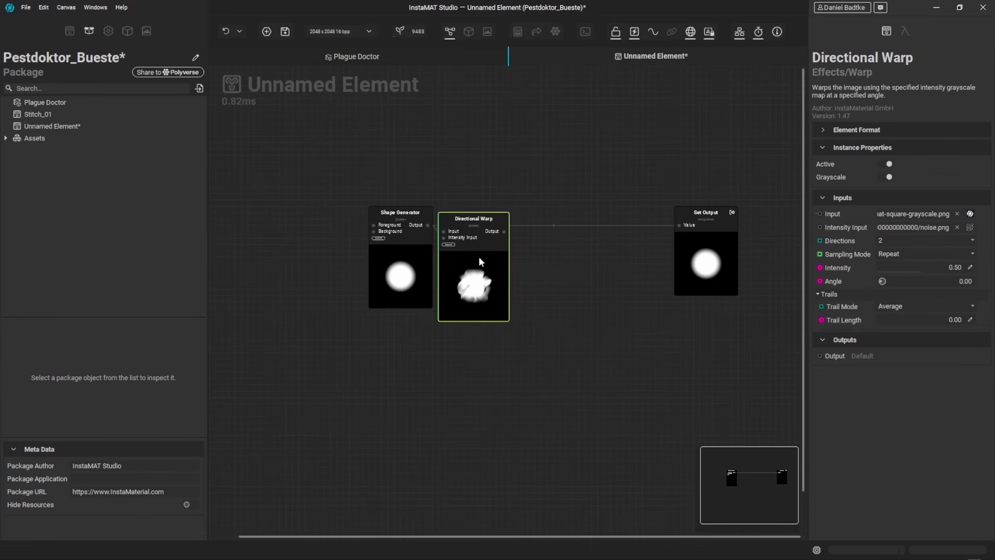
drag(479, 261, 515, 275)
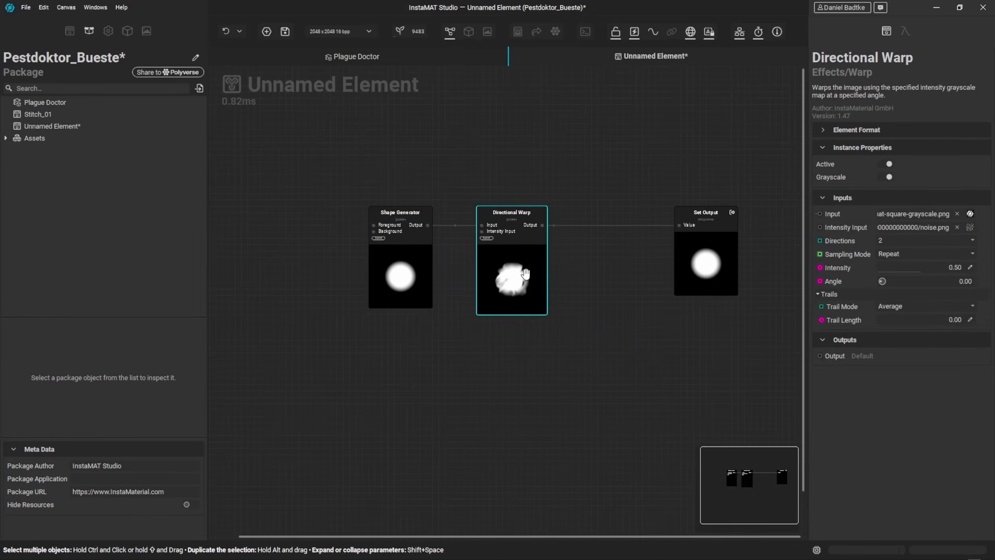
Step: Add a Clouds noise node and connect it to the Directional Warp's intensity input
right_click(437, 145)
text(cloud)
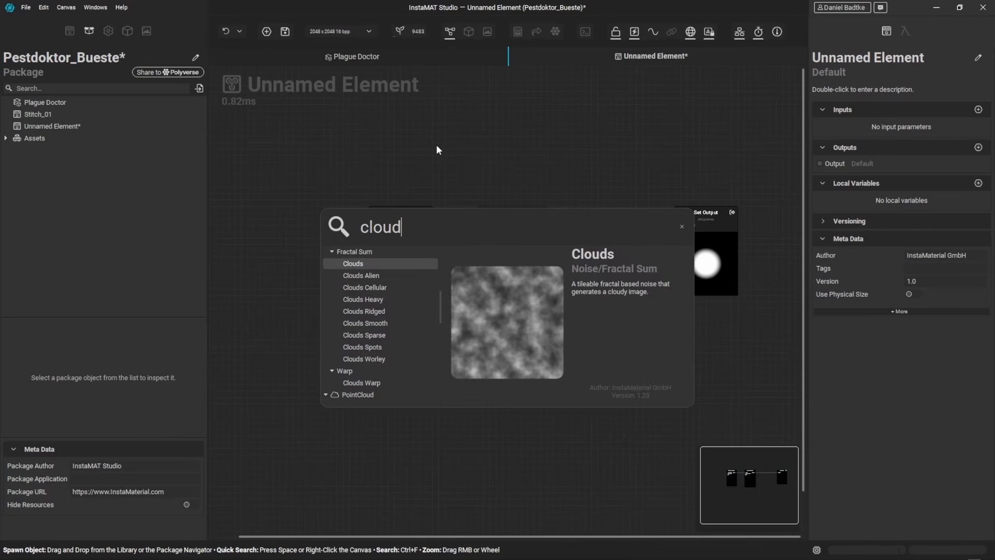
key(Return)
drag(437, 148, 482, 231)
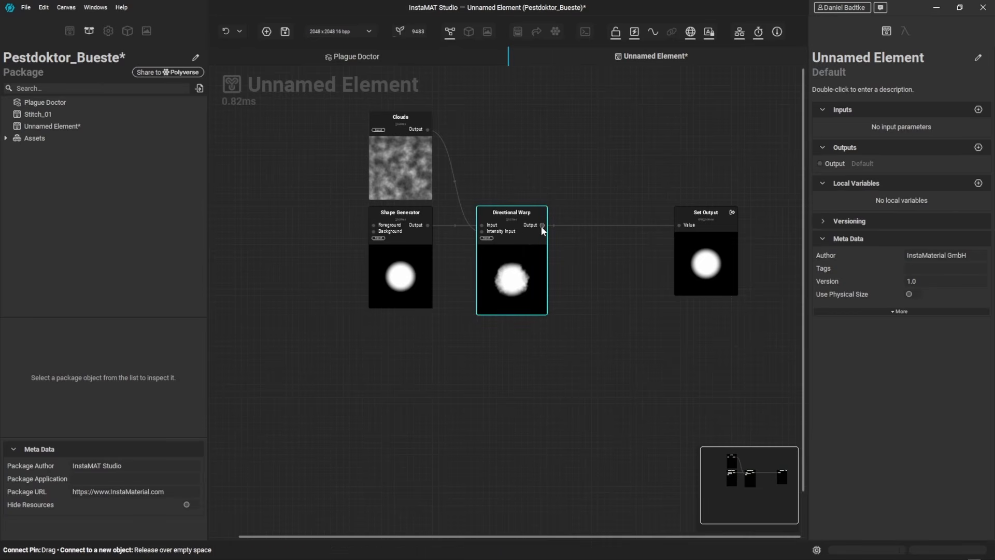
Step: Set the Directional Warp's directions to 8
click(535, 253)
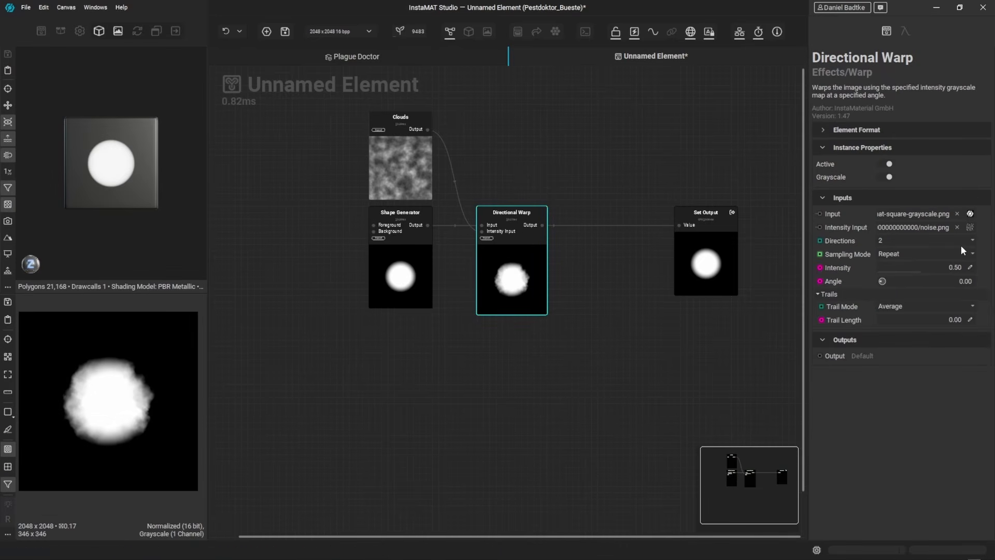
click(933, 239)
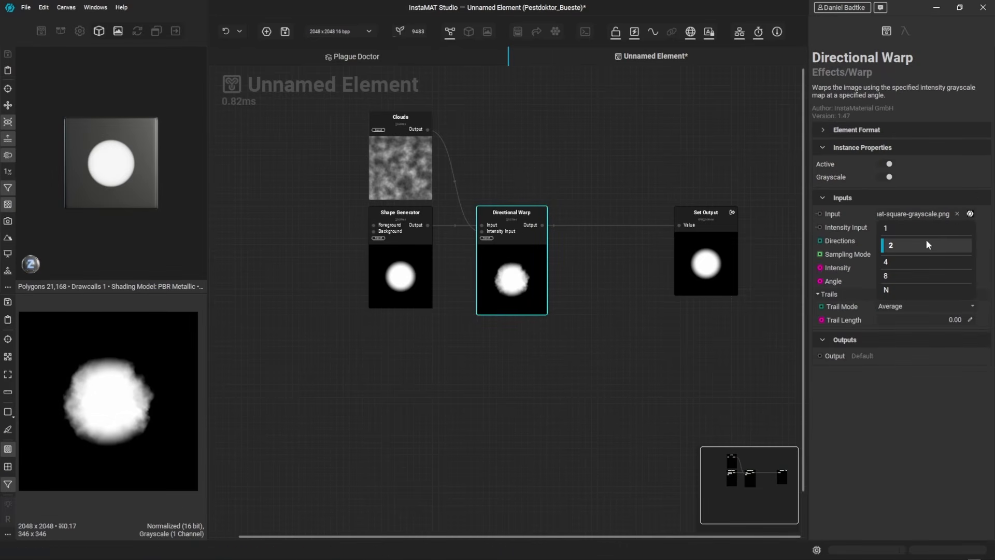
click(907, 275)
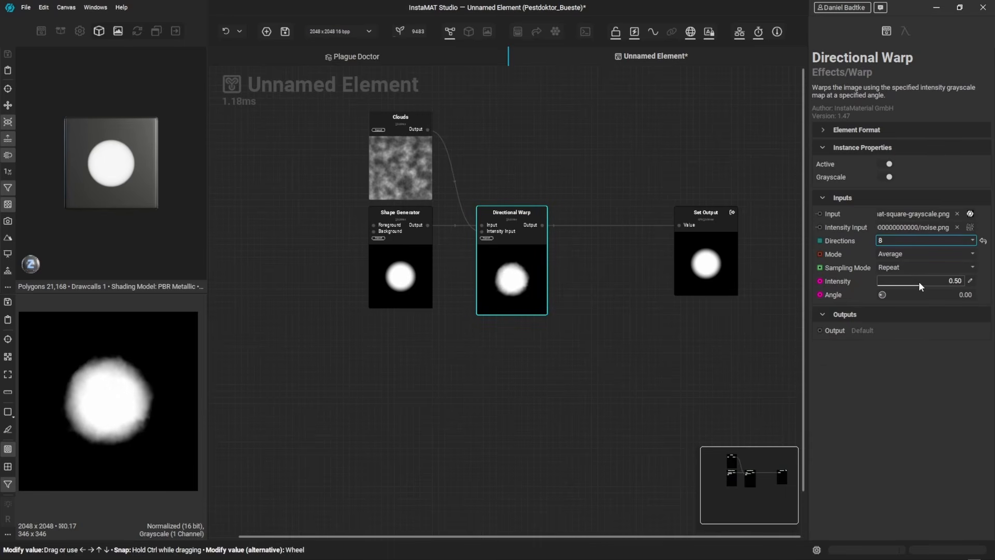
Step: Extend the Directional Warp's intensity range maximum to 2 and set the intensity to 1.5
drag(919, 281, 964, 282)
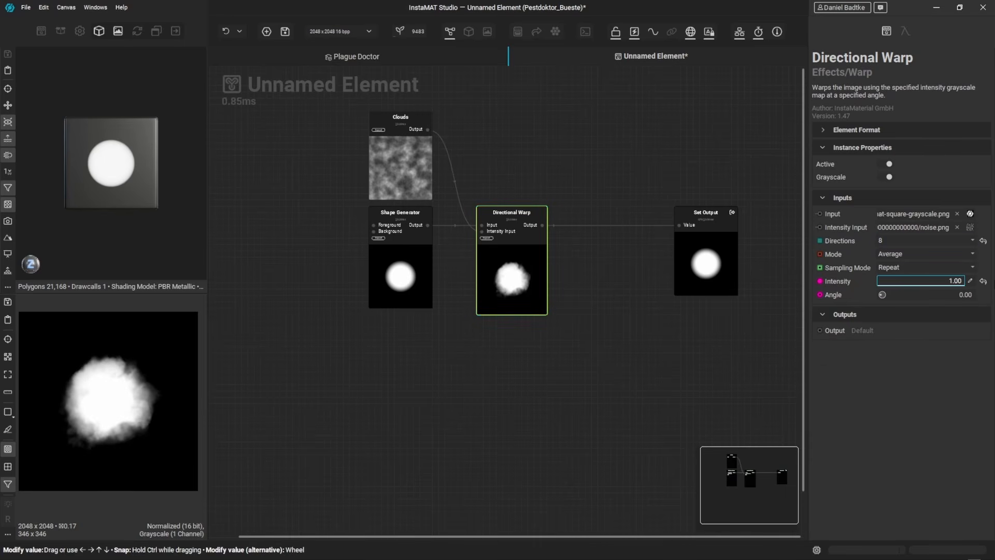
click(970, 283)
text(2)
key(Return)
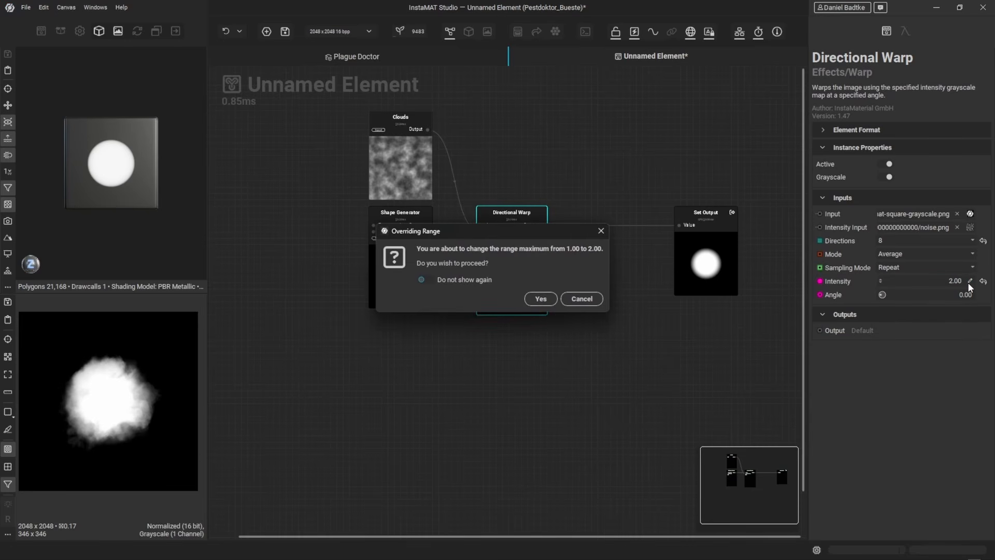
click(527, 303)
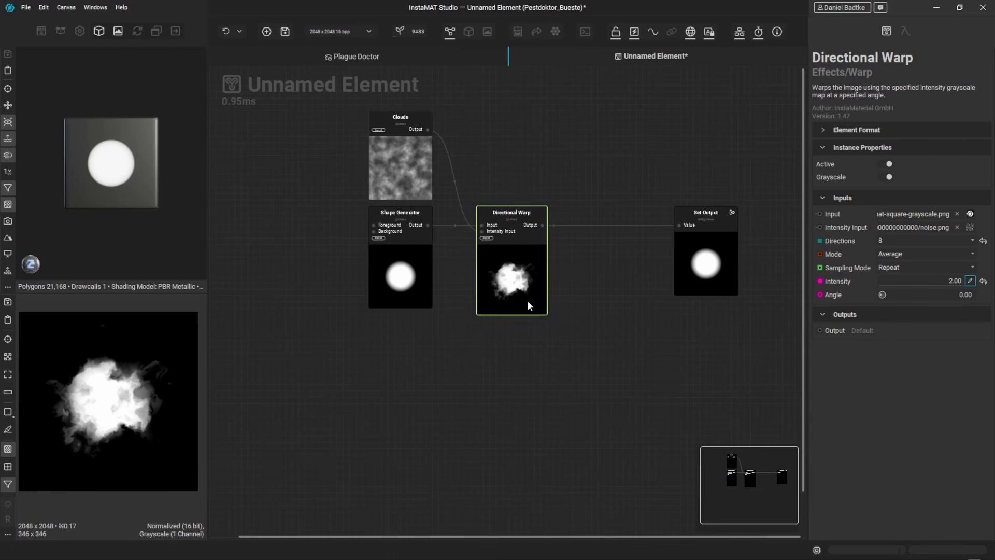
click(972, 280)
text(1)
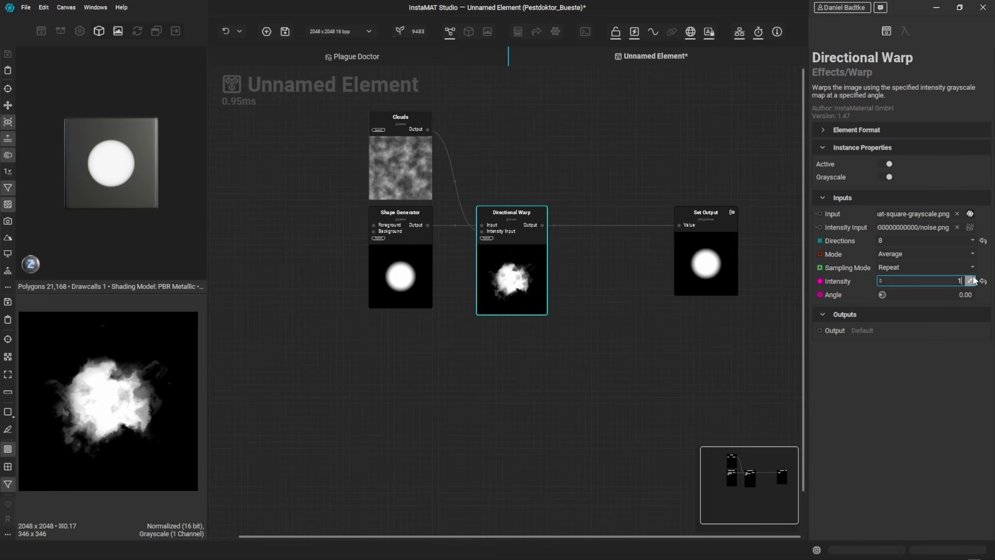
text(.5)
key(Return)
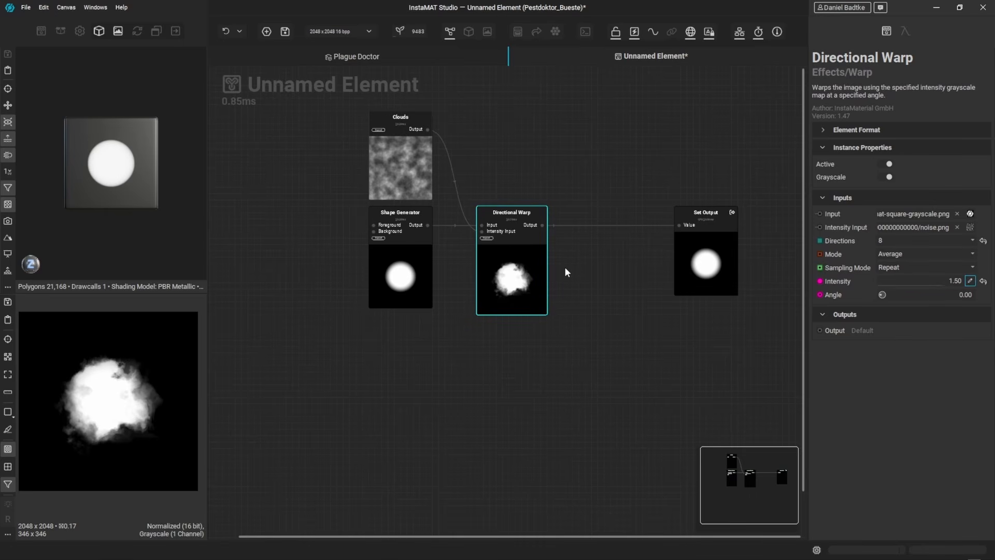
Step: Insert a Slope Blur node after the Directional Warp
middle_drag(556, 268, 519, 278)
drag(504, 234, 577, 217)
text(slope)
key(Return)
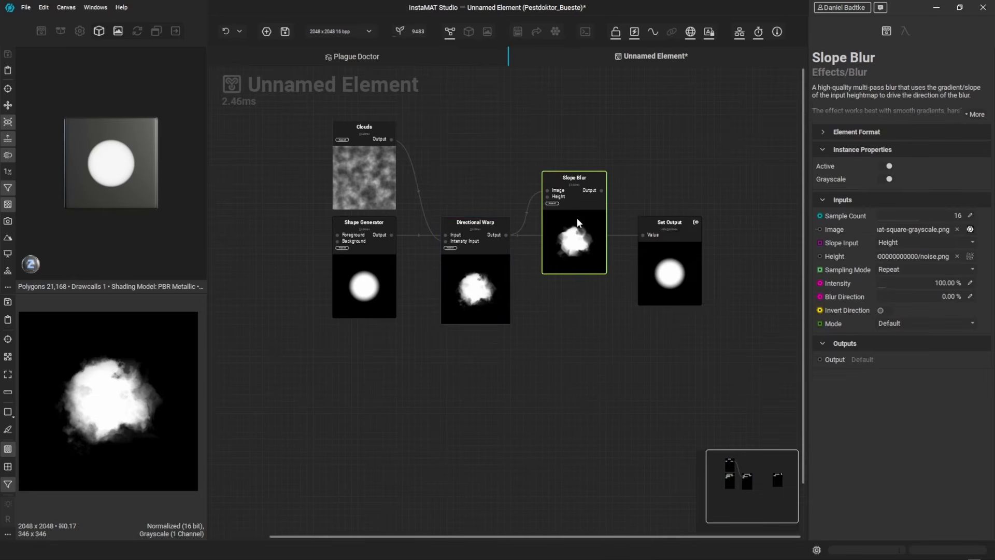
Step: Add a Gaussian Noise node and connect it to the Slope Blur's height input
click(451, 147)
key(space)
text(clou)
key(ctrl+a)
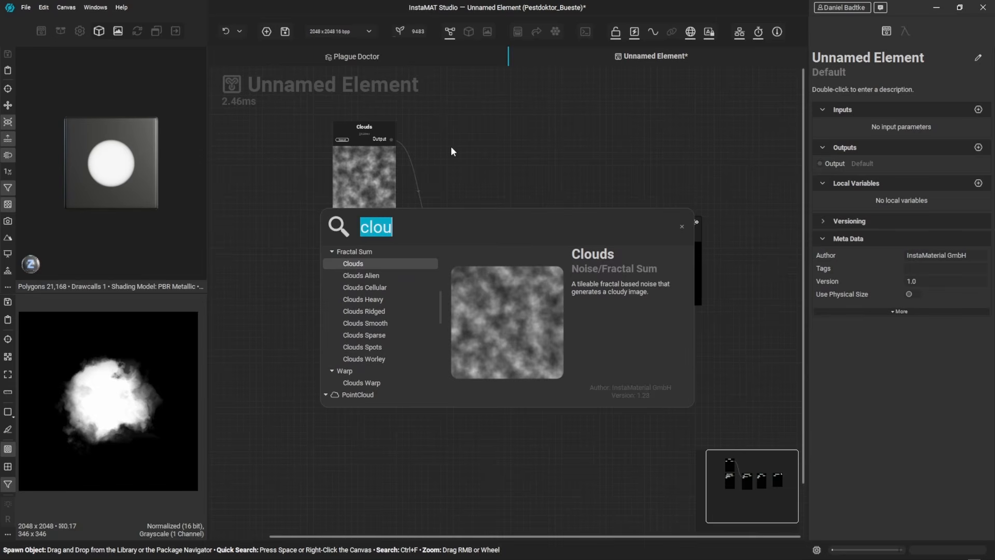
text(gaussian)
key(Return)
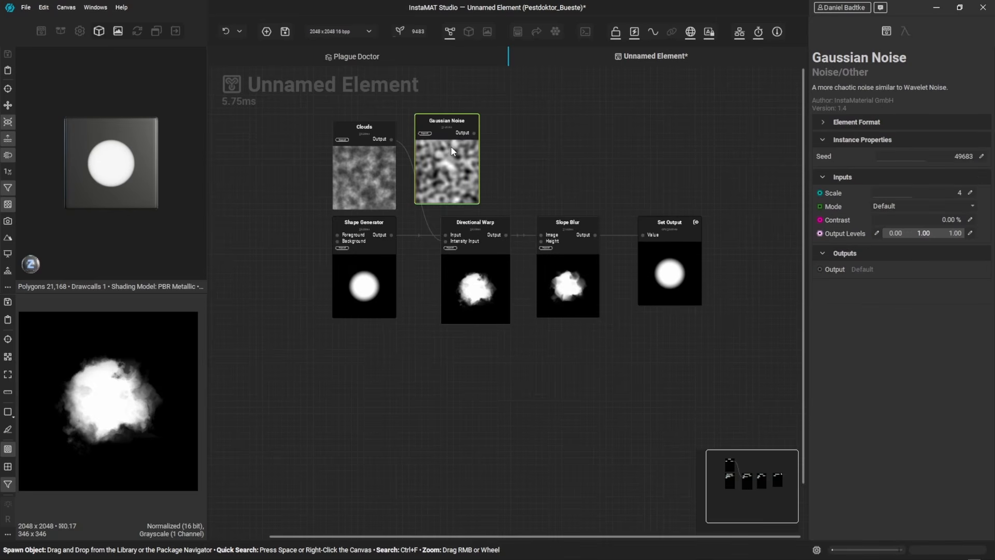
drag(450, 164, 482, 164)
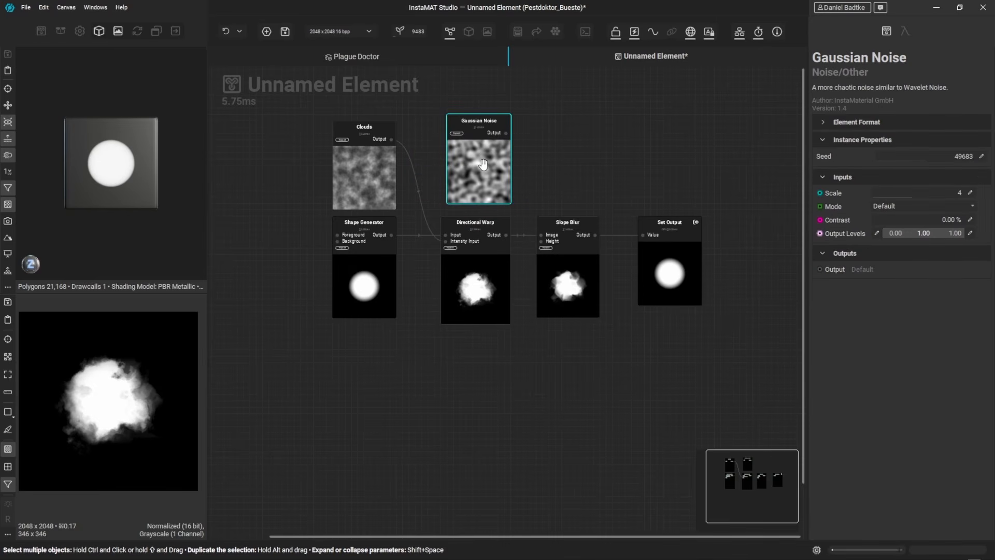
drag(506, 134, 542, 242)
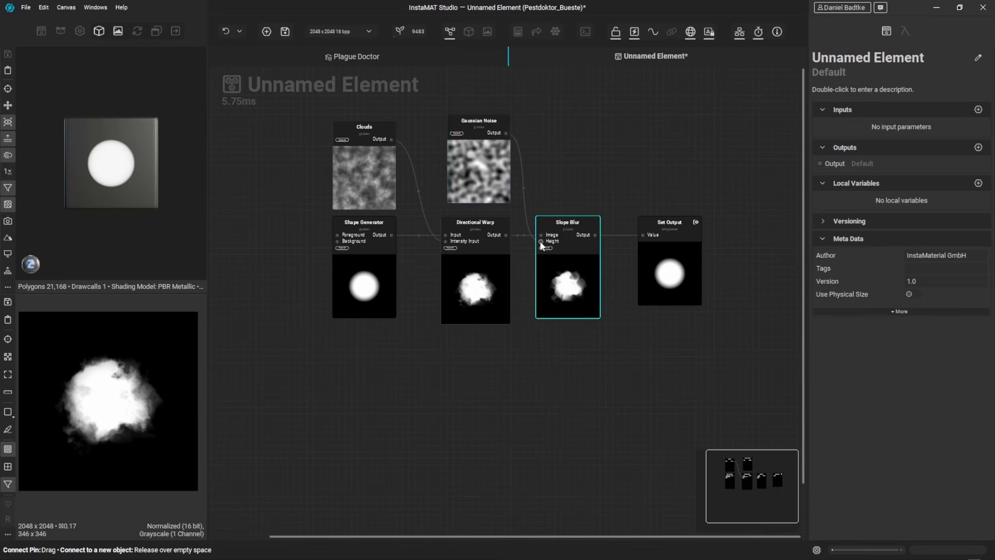
Step: Move the Set Output node further to the right of the graph
drag(639, 236, 643, 235)
middle_drag(633, 183, 487, 189)
scroll(488, 189, down, 1)
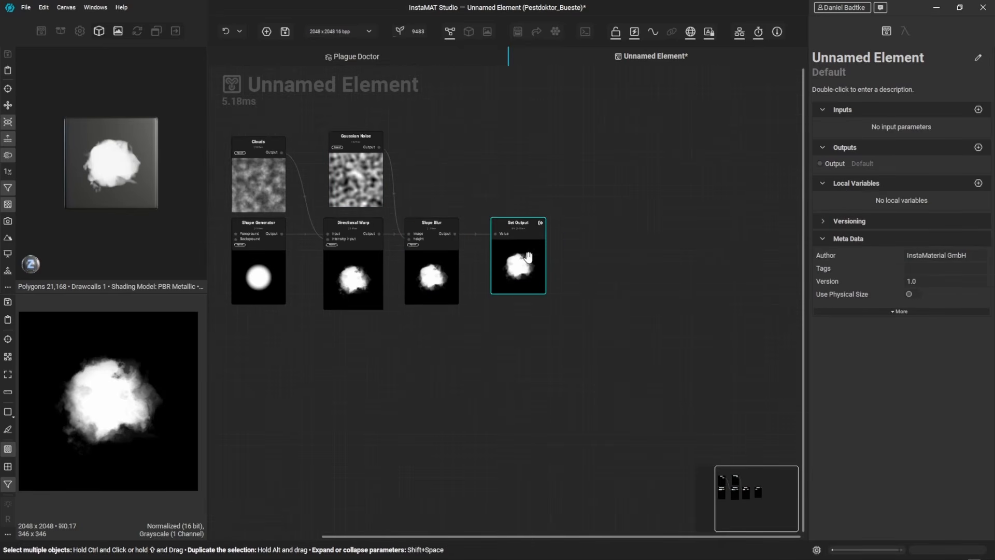
drag(507, 262, 664, 262)
middle_drag(494, 277, 538, 281)
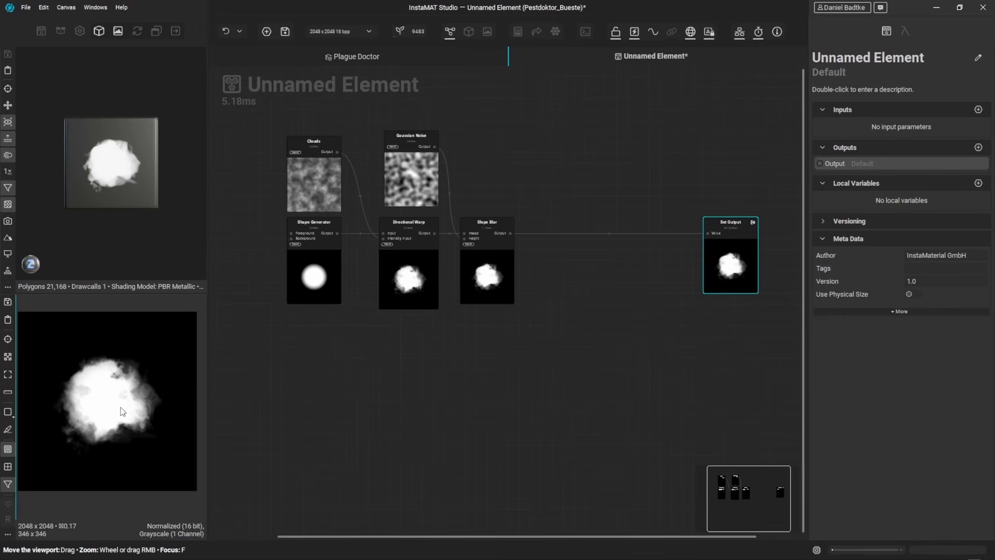
Step: Set the Slope Blur's mode to Minimum and raise its intensity to about 229%
scroll(122, 407, up, 1)
click(482, 274)
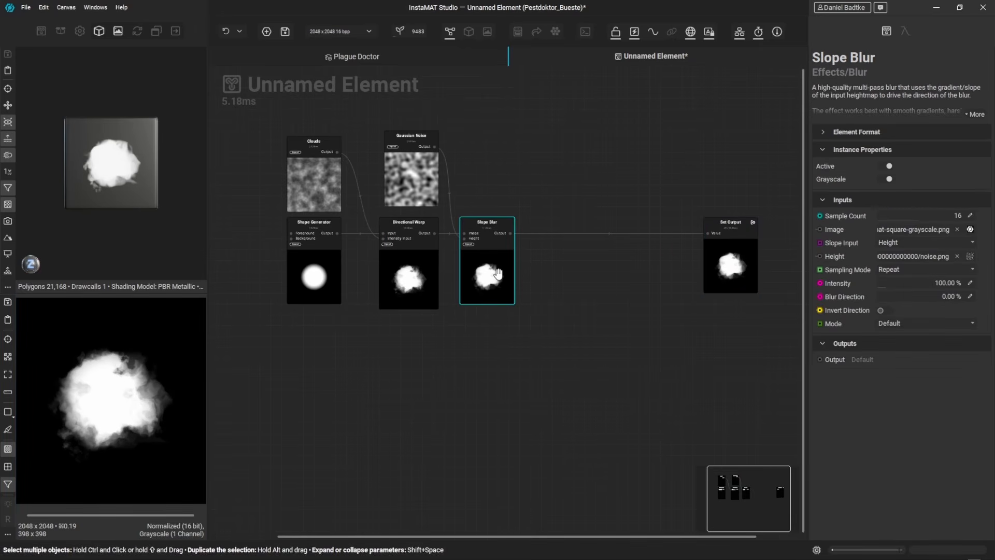
click(912, 323)
click(908, 355)
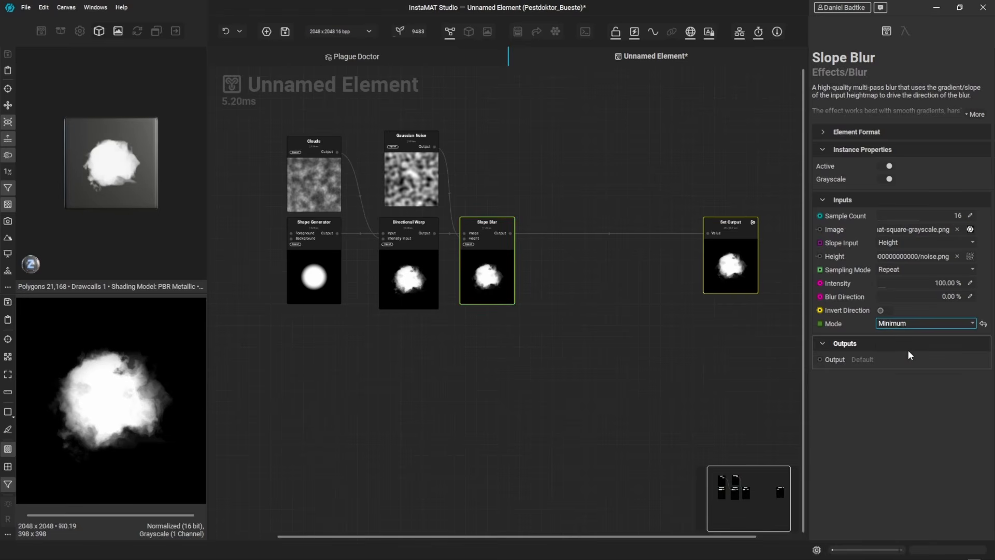
mouse_move(888, 283)
mouse_down()
mouse_move(926, 277)
mouse_move(897, 284)
mouse_up()
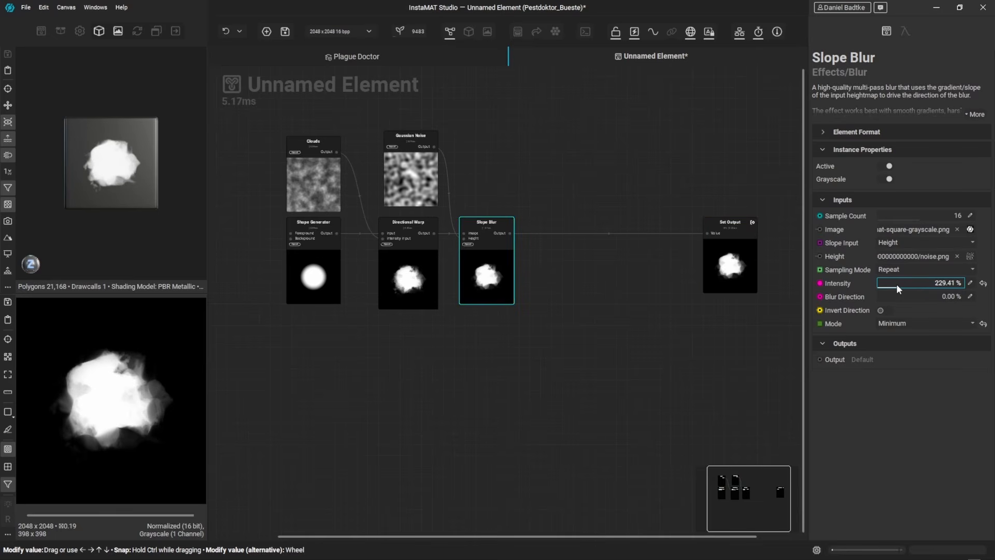
Step: Insert a second Directional Warp node after the Slope Blur
click(513, 228)
key(space)
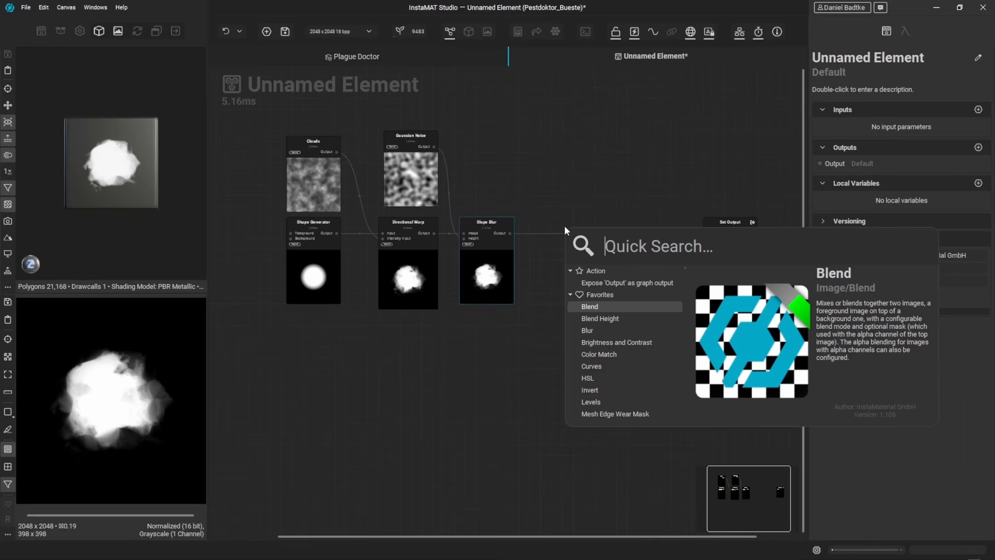
text(directional warp)
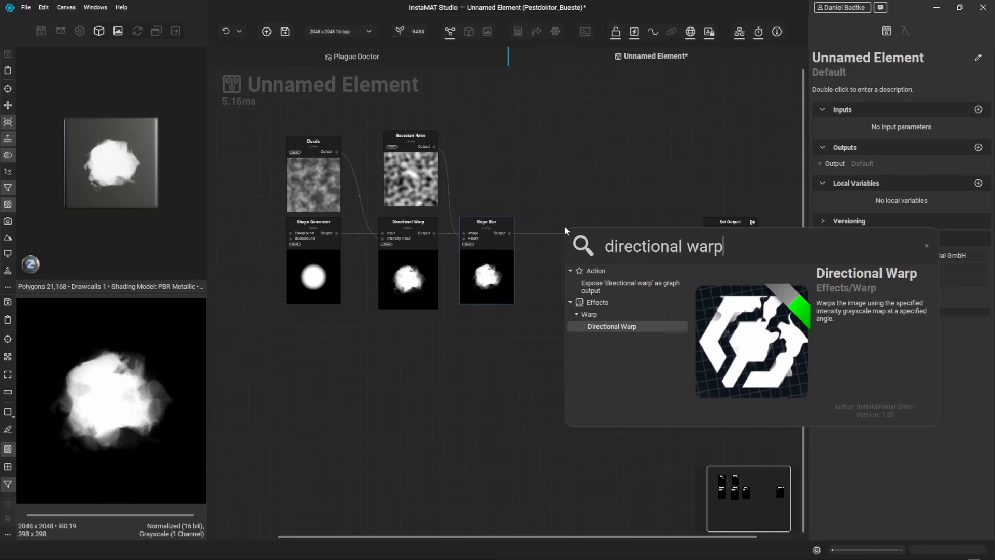
key(Return)
drag(565, 231, 589, 259)
Step: Add a Clouds Heavy node driving the new Directional Warp's intensity input, and set that warp's directions to 8
click(507, 177)
key(space)
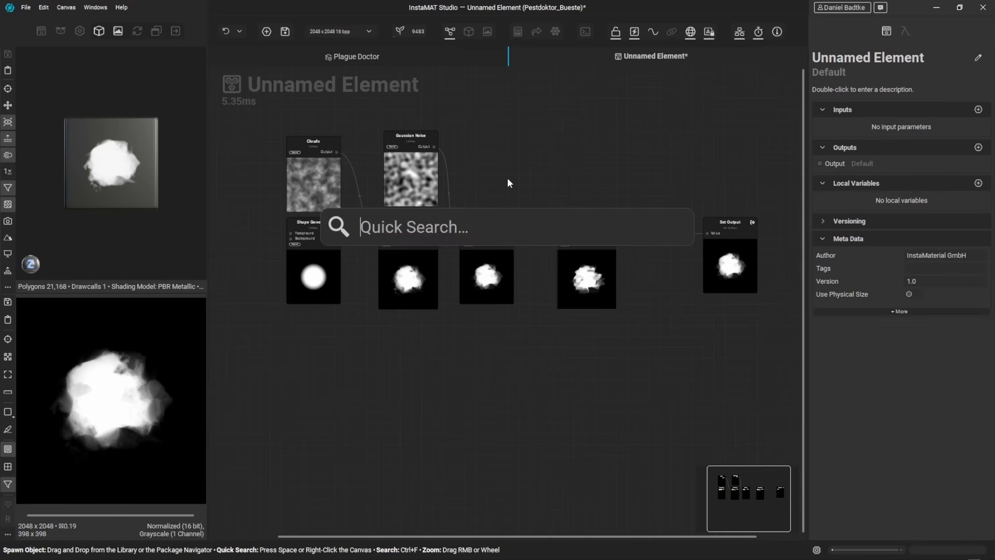
text(clouds hea)
key(Return)
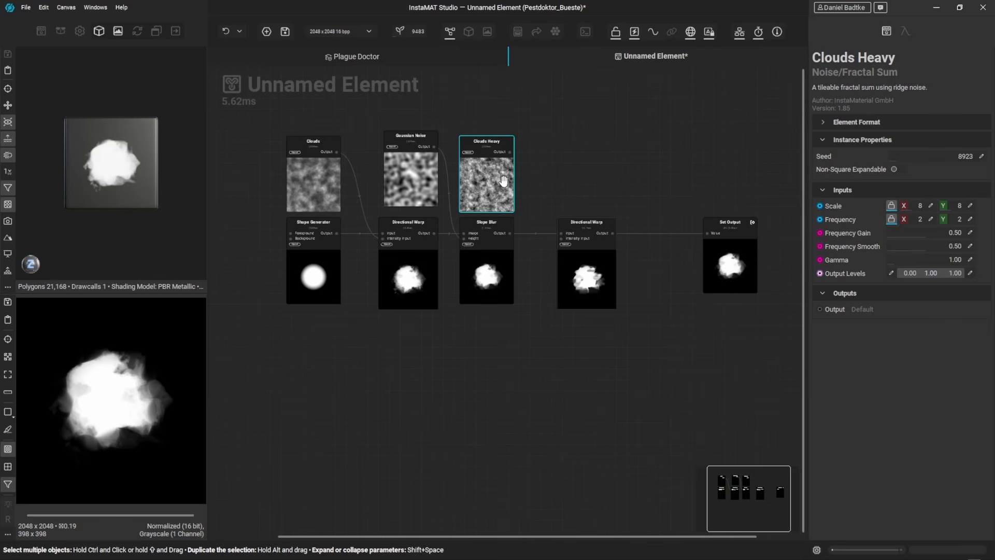
drag(510, 152, 564, 238)
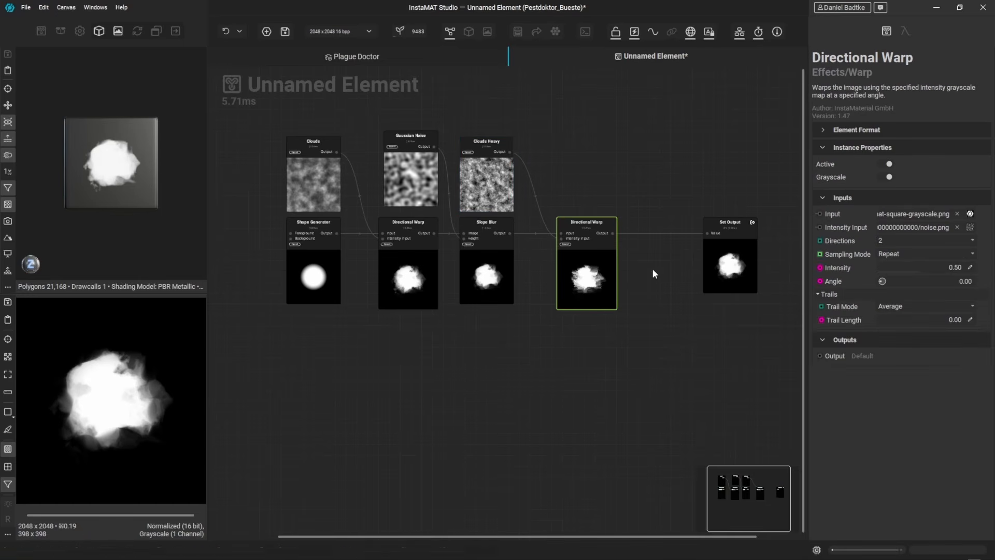
click(917, 241)
click(913, 275)
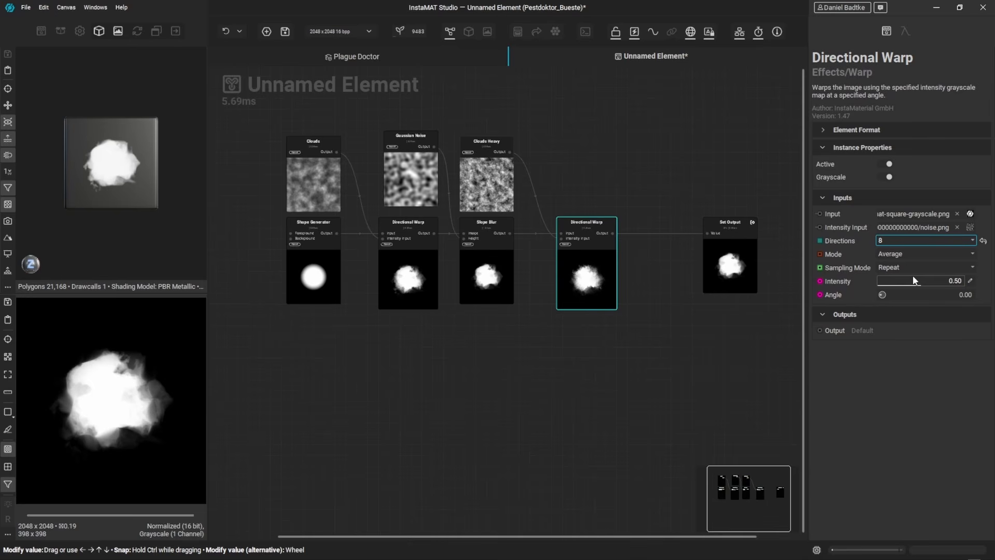
Step: Set the Clouds Heavy node's scale to 4
click(506, 181)
click(931, 205)
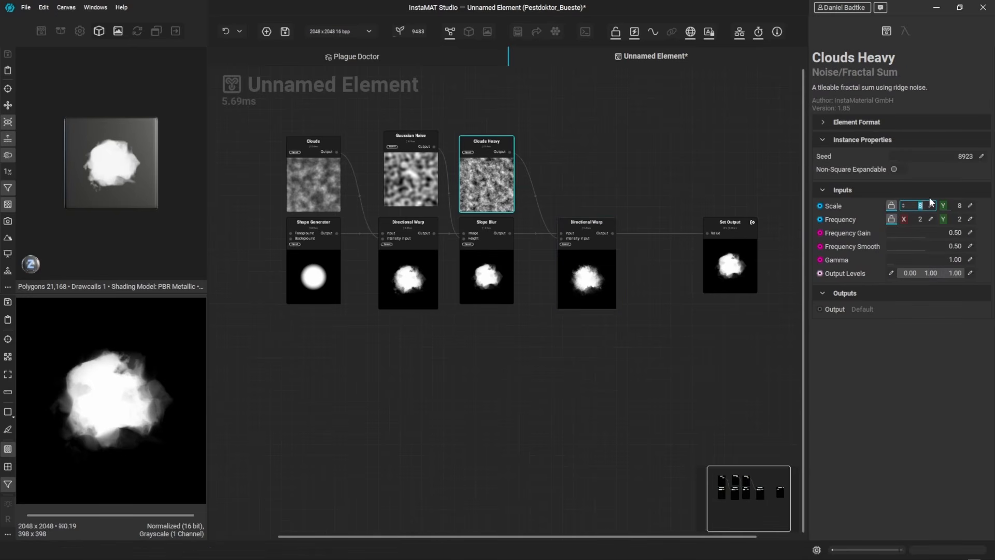
text(4)
key(Return)
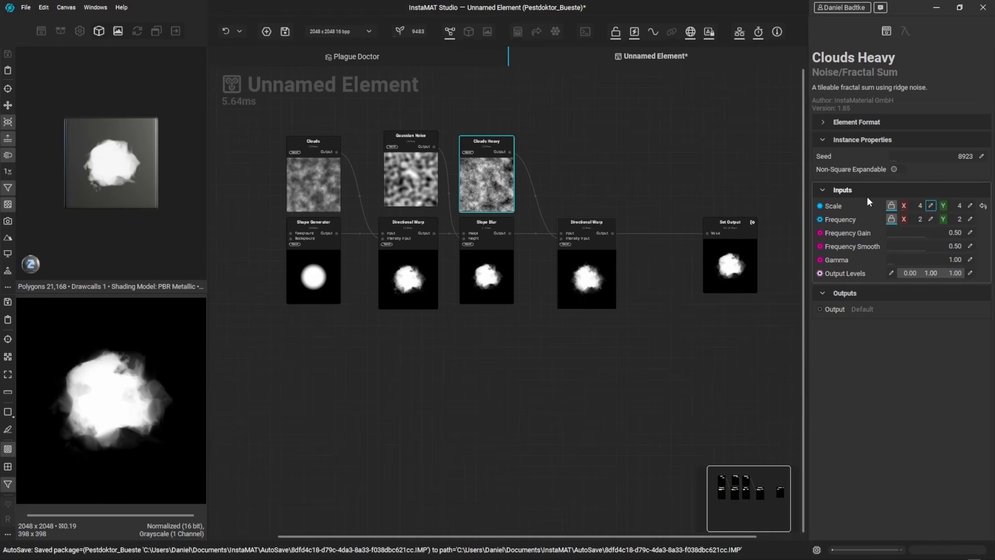
Step: Insert a Guided Scatter node between the second Directional Warp and the Set Output node
middle_drag(691, 180, 545, 177)
click(521, 180)
key(space)
text(guided)
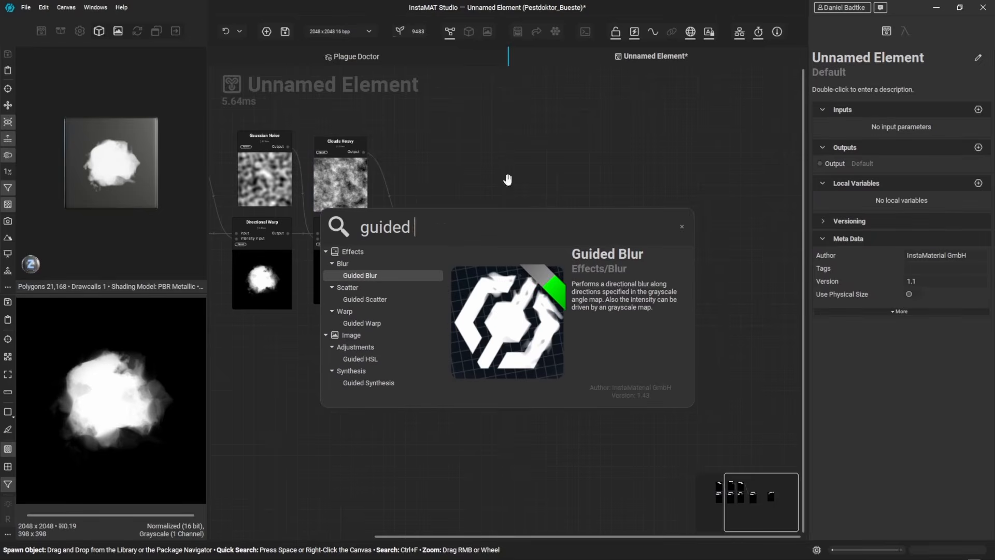
key(Down)
key(Return)
drag(584, 223, 709, 223)
drag(509, 184, 564, 269)
drag(551, 234, 470, 233)
drag(579, 271, 579, 250)
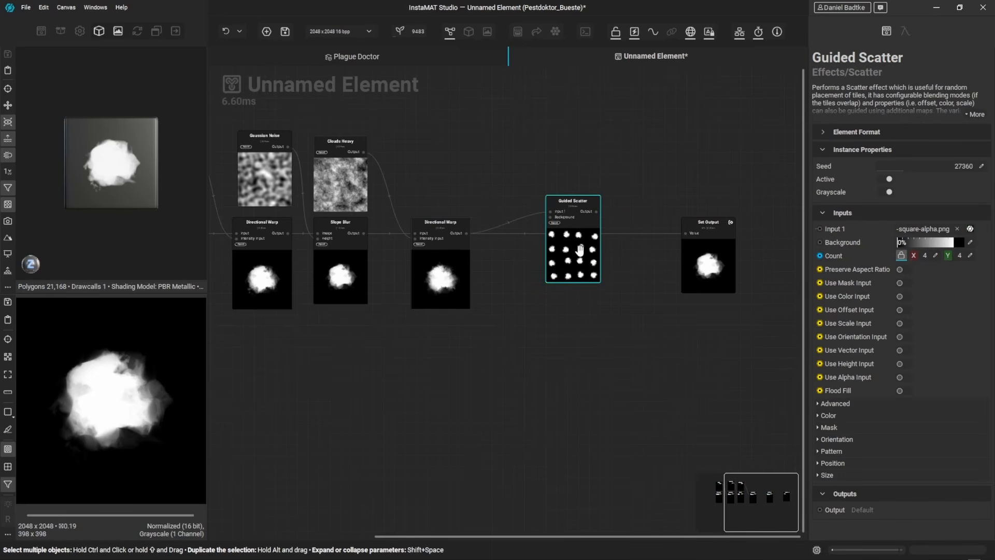
Step: Enable the Guided Scatter's mask input and feed it from a new Grayscale to Mask node fed by the Shape Generator
click(904, 283)
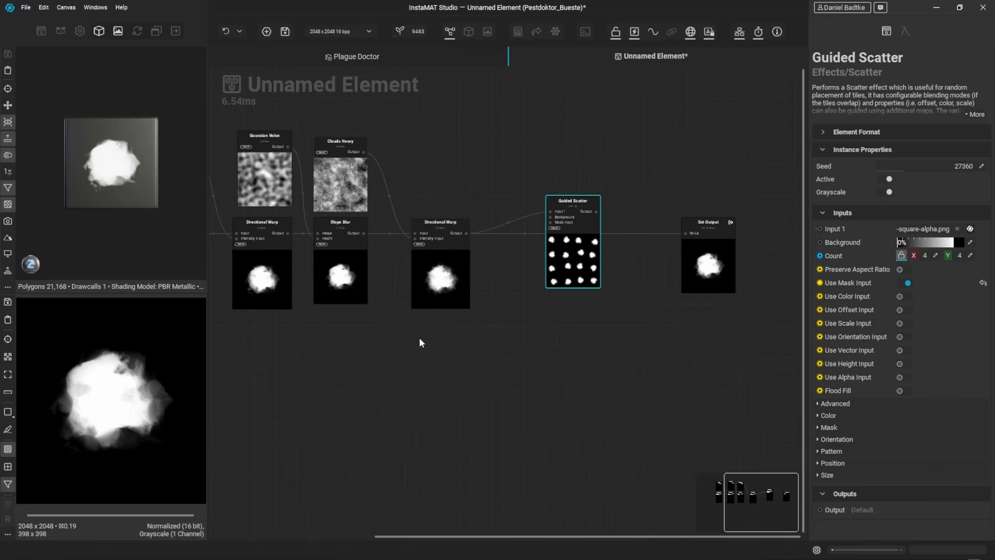
middle_drag(347, 358, 458, 336)
click(306, 215)
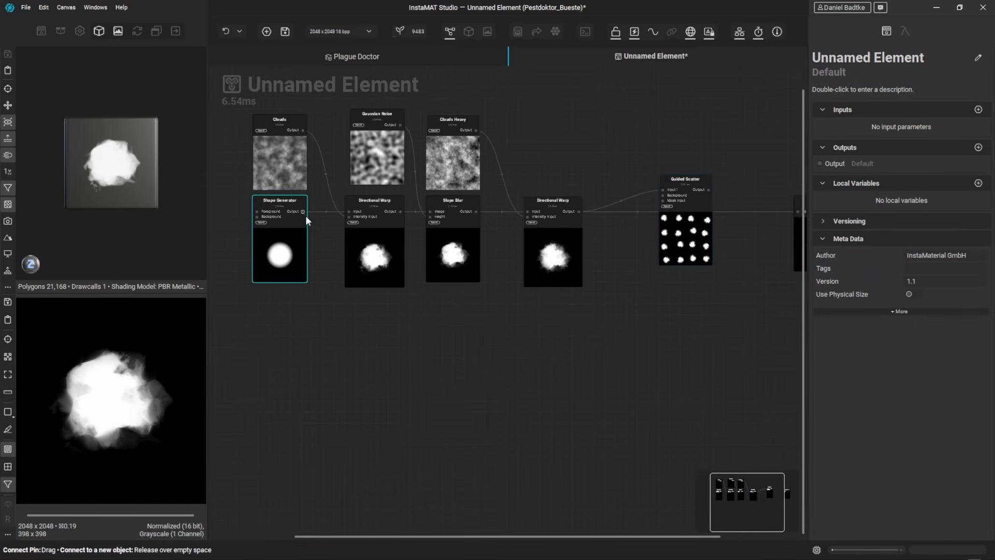
drag(381, 346, 381, 346)
text(graysca)
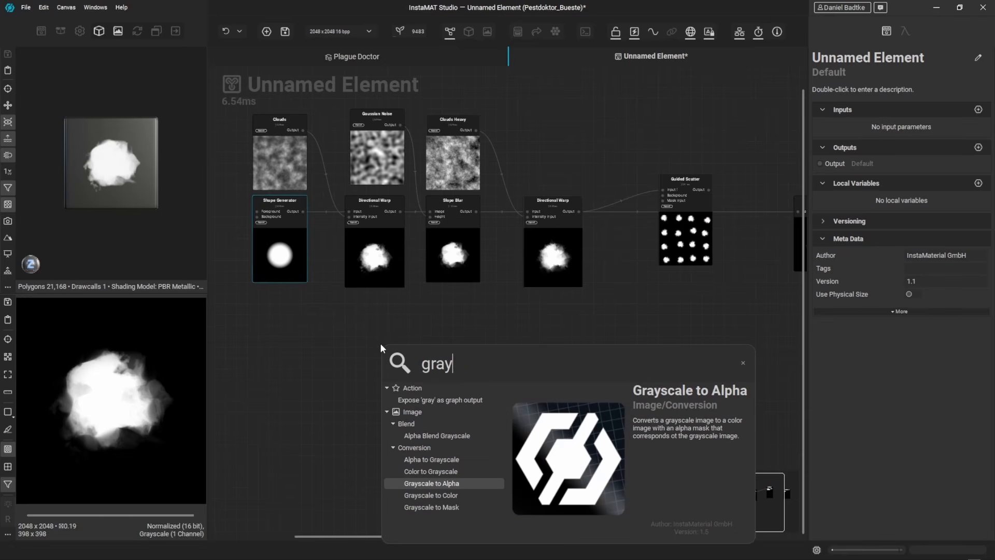
key(Down)
key(Down)
key(Return)
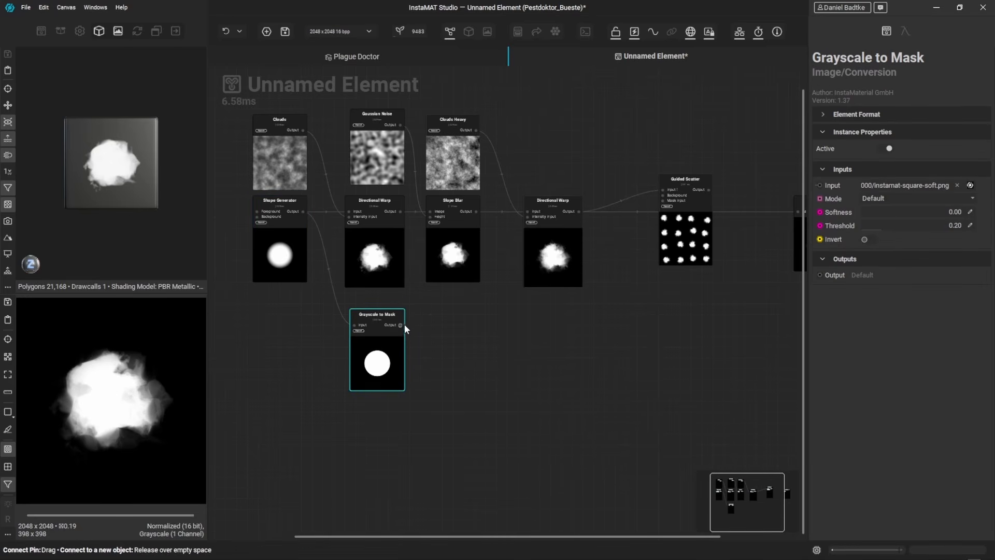
drag(403, 325, 675, 235)
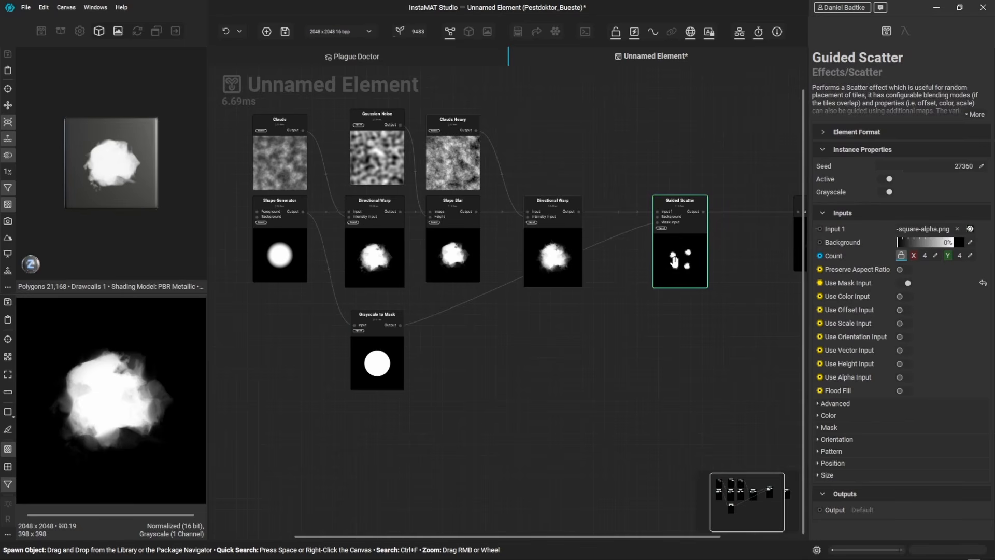
Step: Set the Guided Scatter's count to 18 and show its result in the 2D view
middle_drag(683, 274, 601, 282)
scroll(603, 266, up, 1)
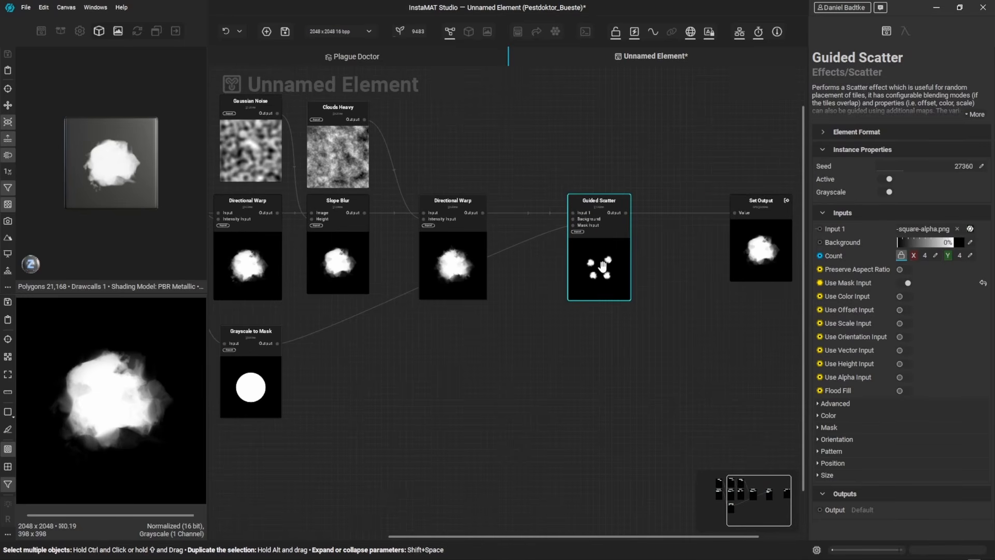
click(668, 209)
click(615, 253)
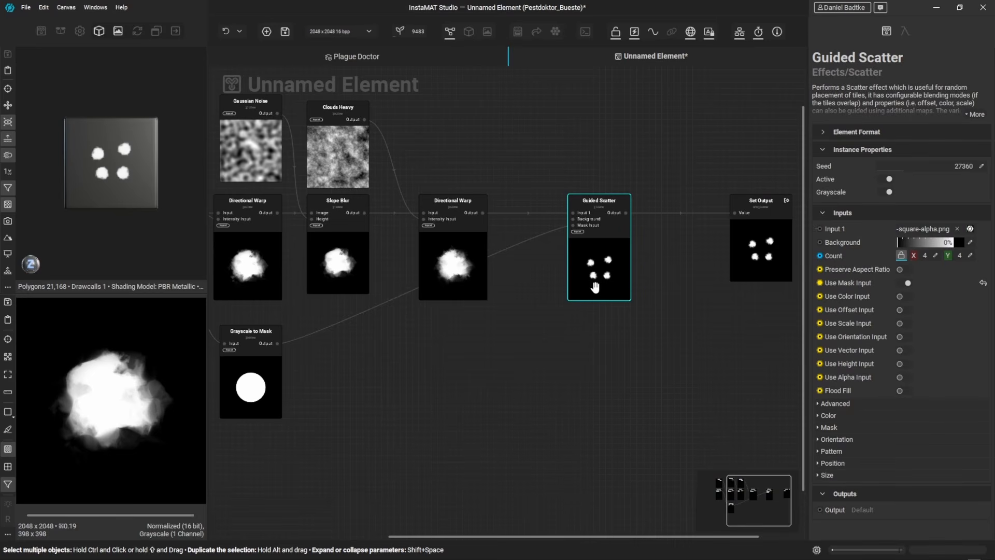
drag(913, 256, 924, 254)
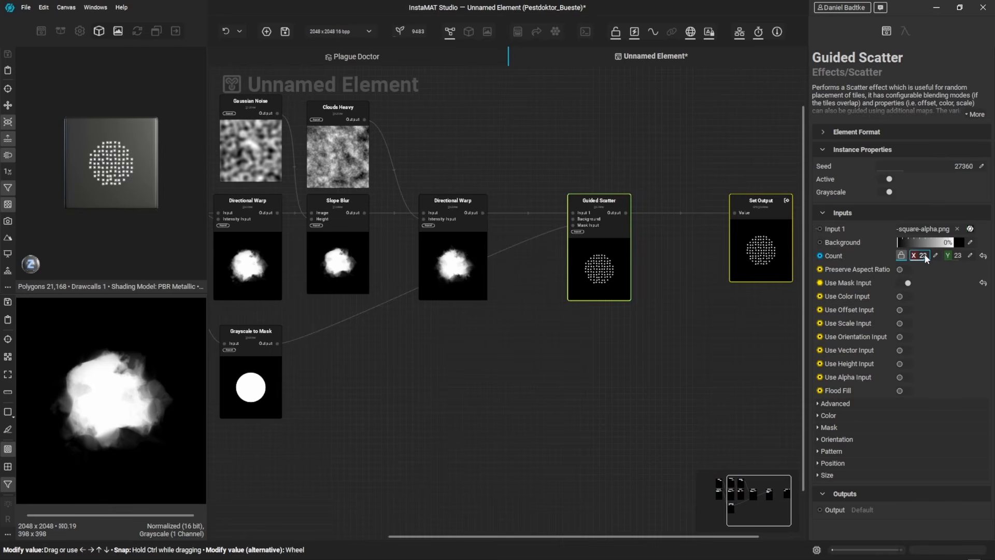
double_click(591, 263)
scroll(921, 259, down, 5)
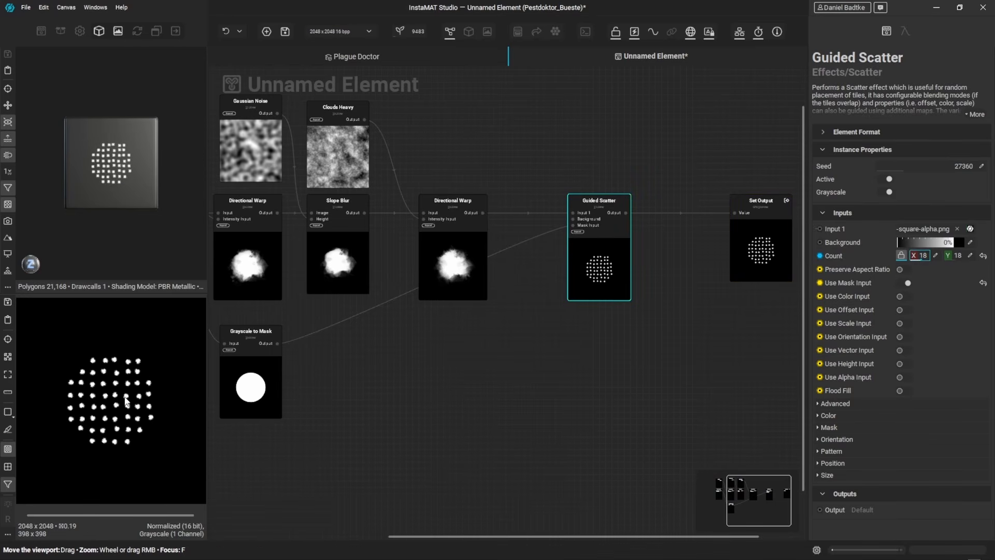
scroll(127, 399, up, 2)
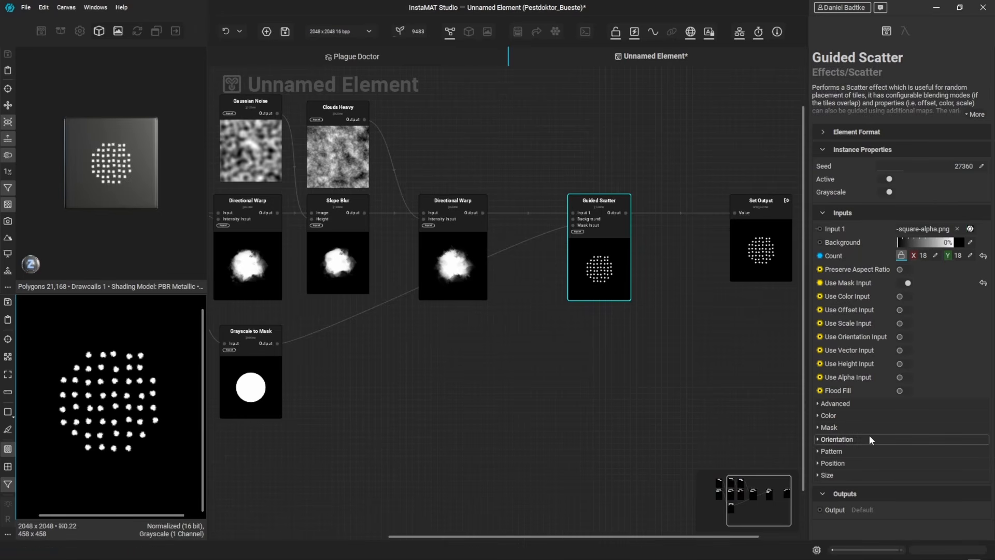
Step: Set the Guided Scatter's position offset variance to 0.98
click(876, 462)
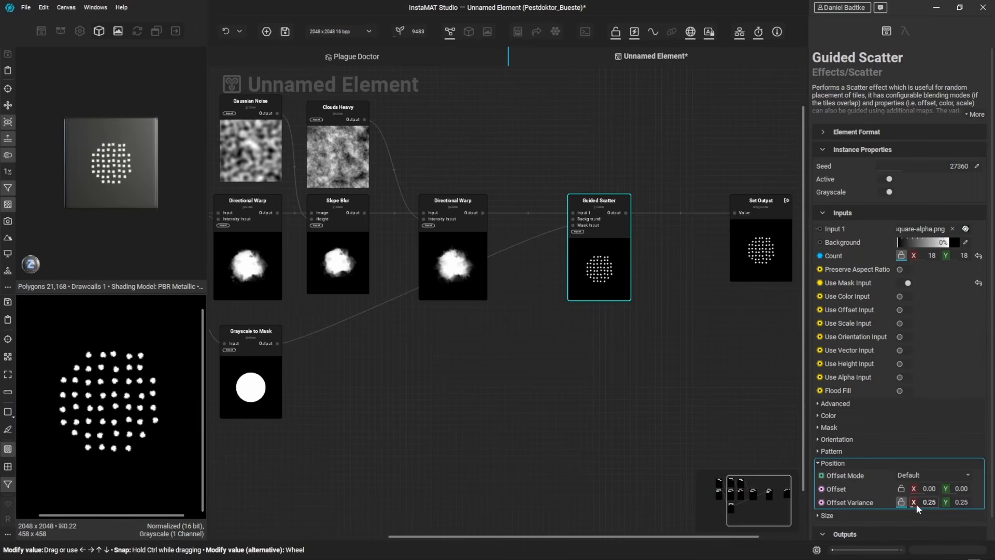
drag(920, 505, 924, 503)
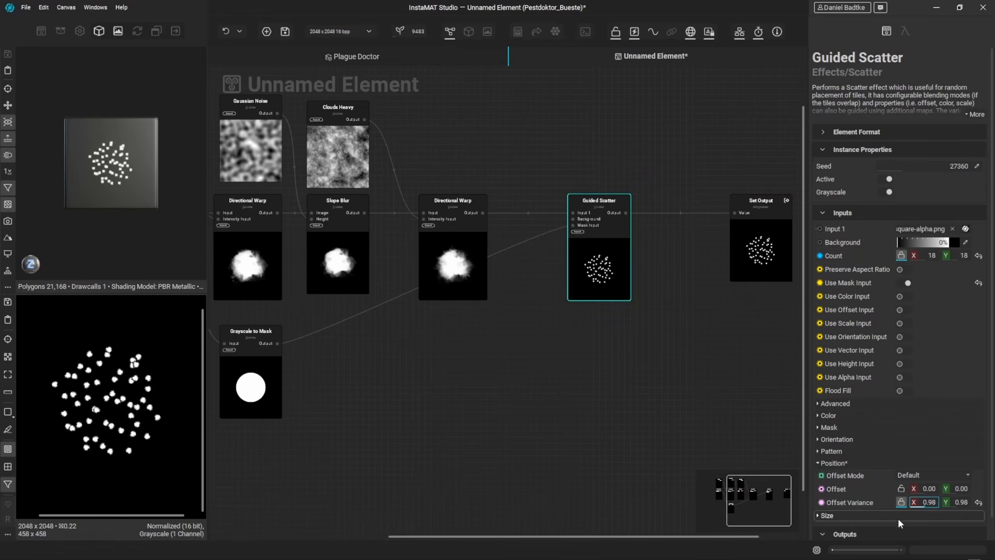
Step: Set the Guided Scatter's size scale to about 1.86 and size variance to 0.53
click(849, 515)
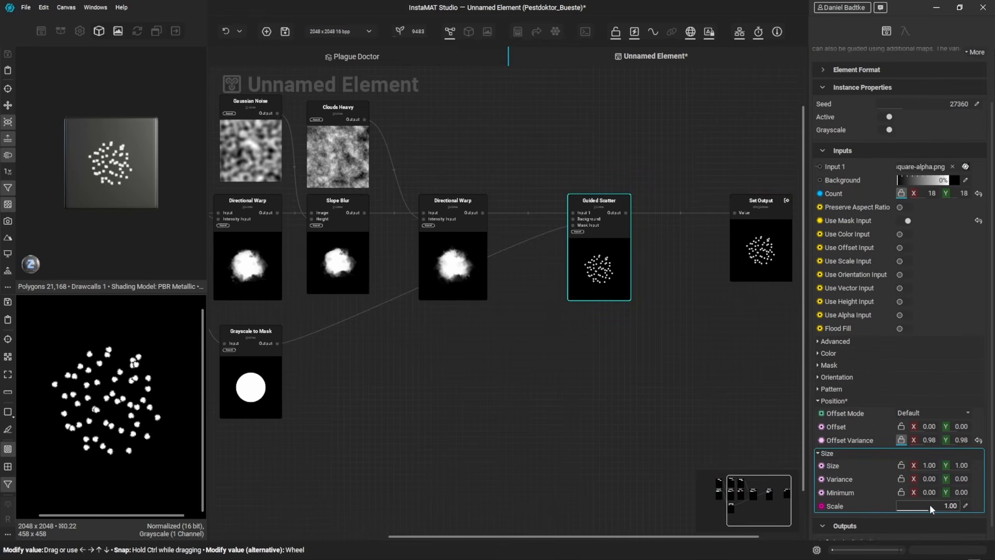
drag(930, 505, 956, 506)
drag(918, 480, 957, 479)
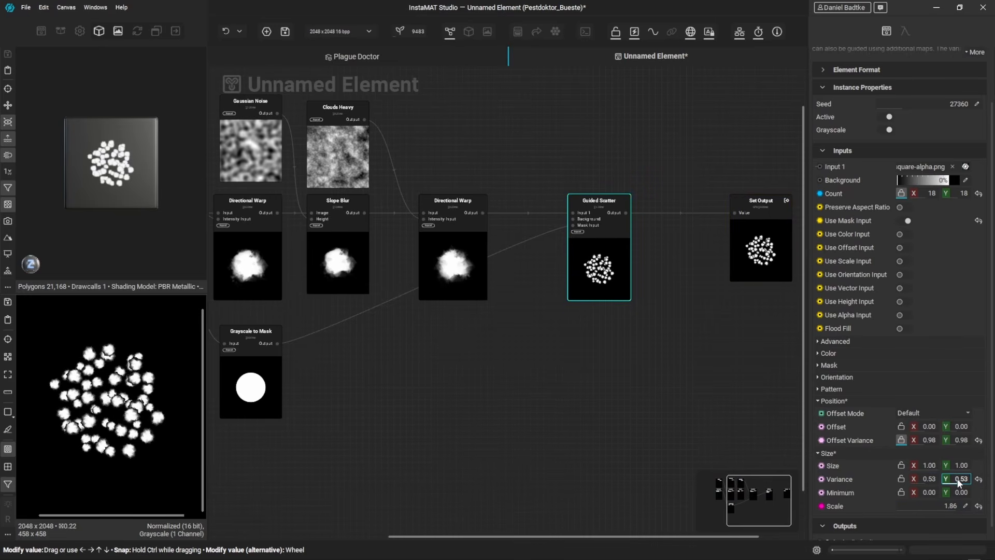
scroll(120, 393, up, 1)
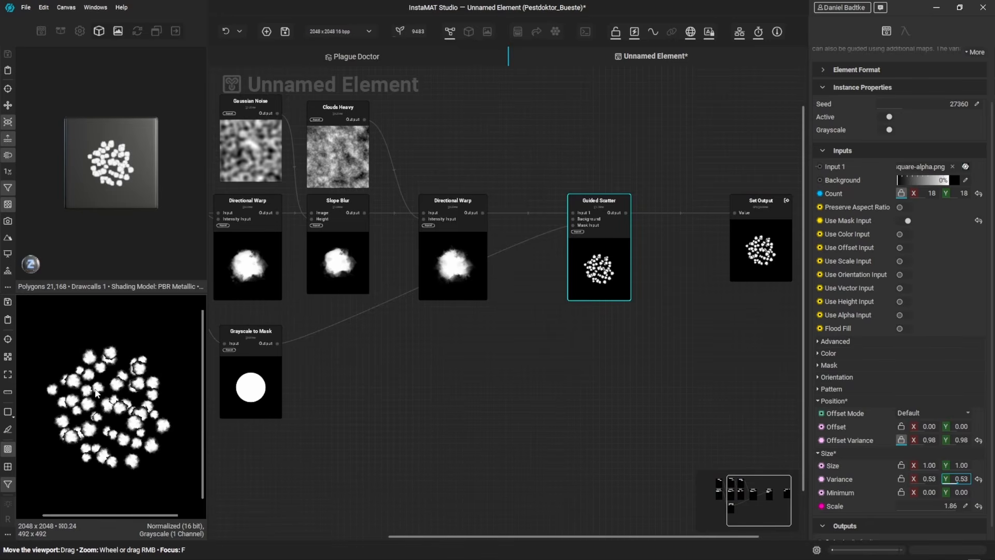
Step: Set the Guided Scatter's color blend mode to Maximum and luminance variance to 1.00
click(828, 354)
click(909, 366)
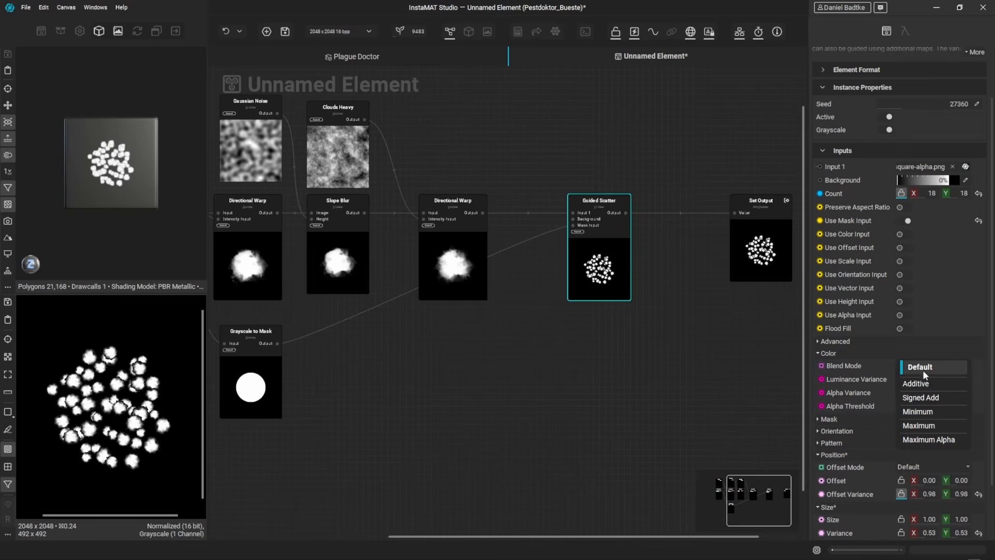
click(922, 422)
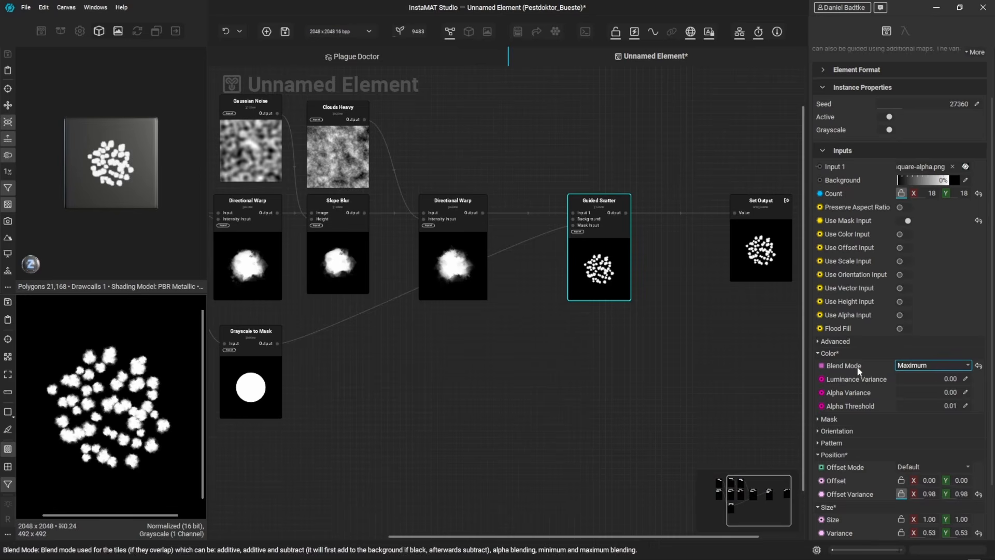
drag(903, 378, 976, 379)
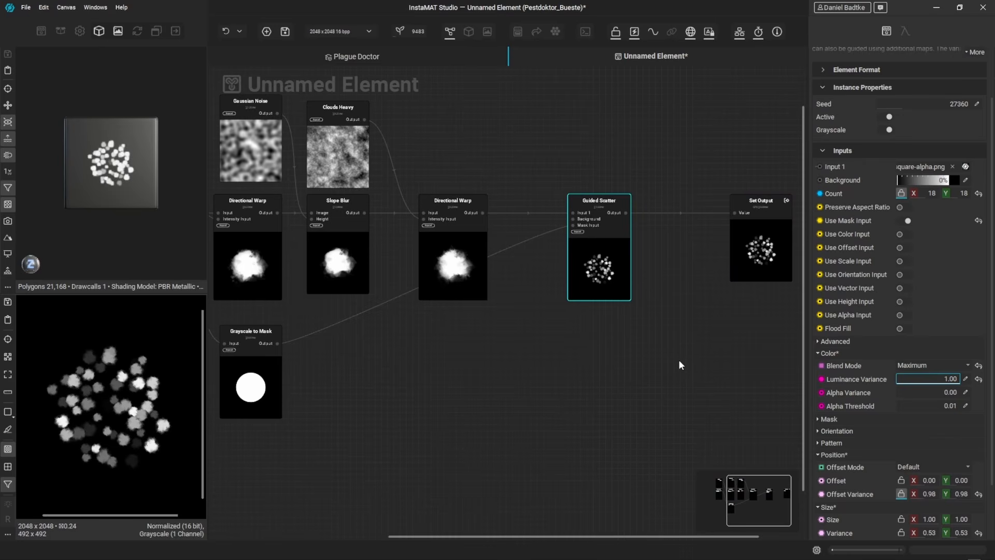
Step: Add a reroute point on the link from Grayscale to Mask to the Guided Scatter's mask input
middle_drag(673, 361, 617, 375)
scroll(617, 375, down, 1)
click(402, 354)
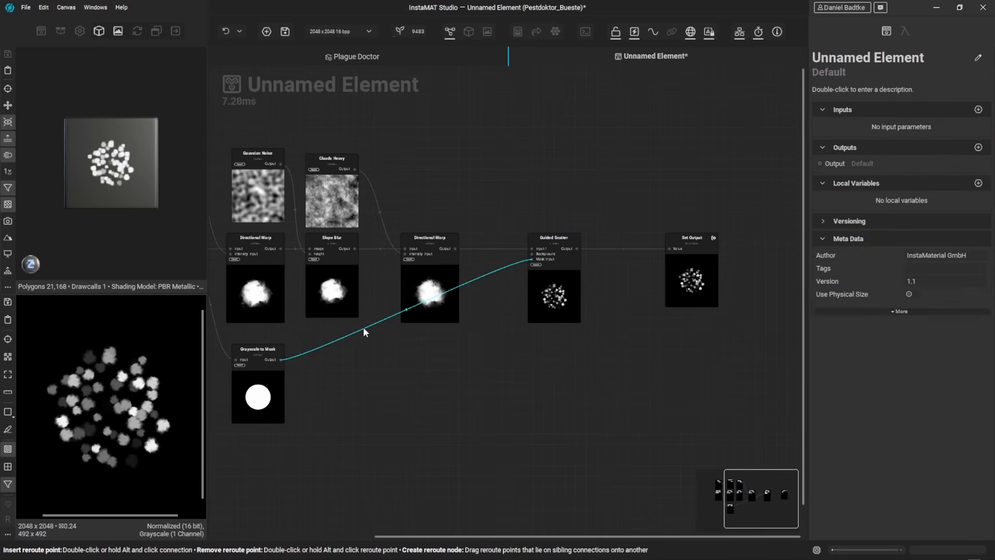
click(364, 331)
drag(364, 332, 458, 362)
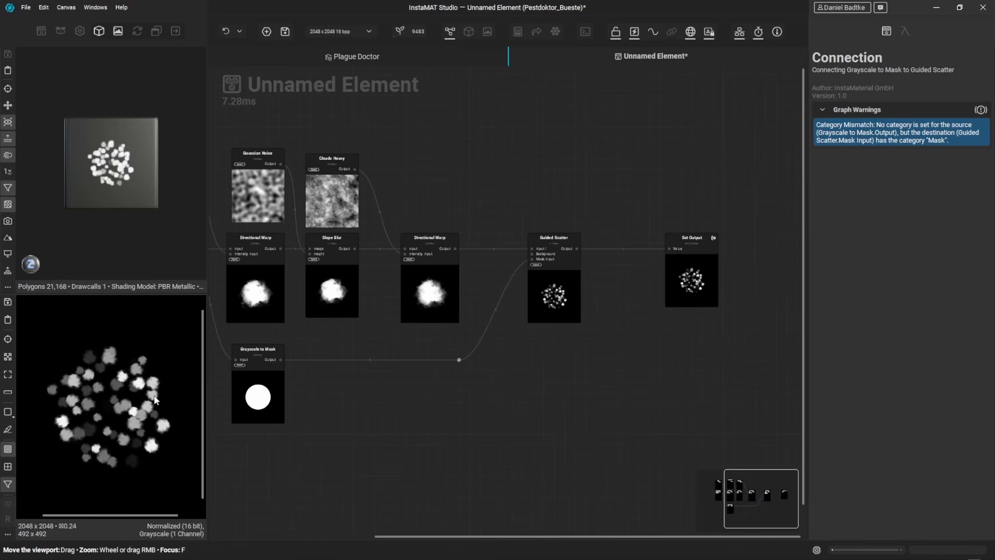
Step: Add a Warp node branching from the Grayscale to Mask output
drag(280, 360, 398, 386)
text(war)
key(Return)
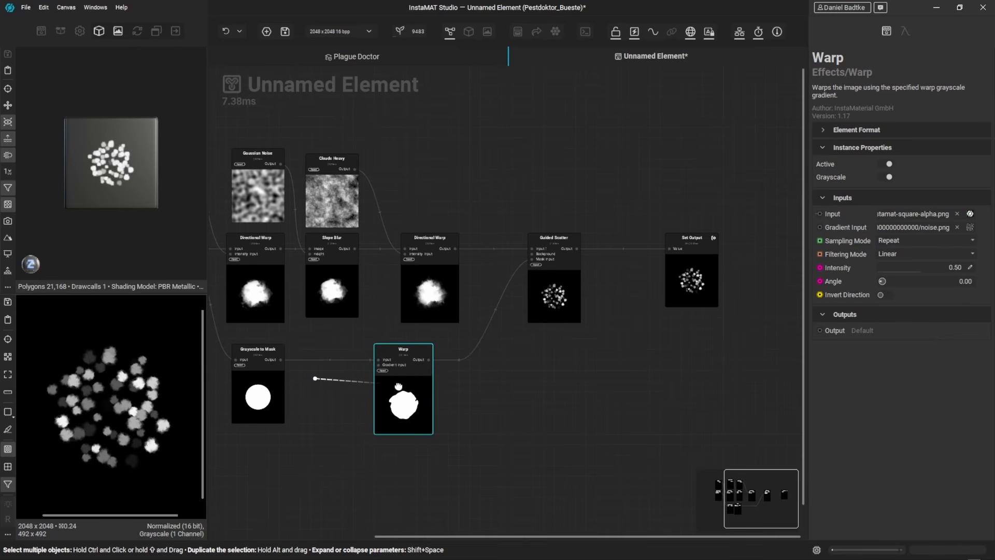
Step: Add a Perlin Noise node feeding the Warp's gradient input and set the Warp's intensity to 1.00
click(300, 421)
key(space)
text(perli)
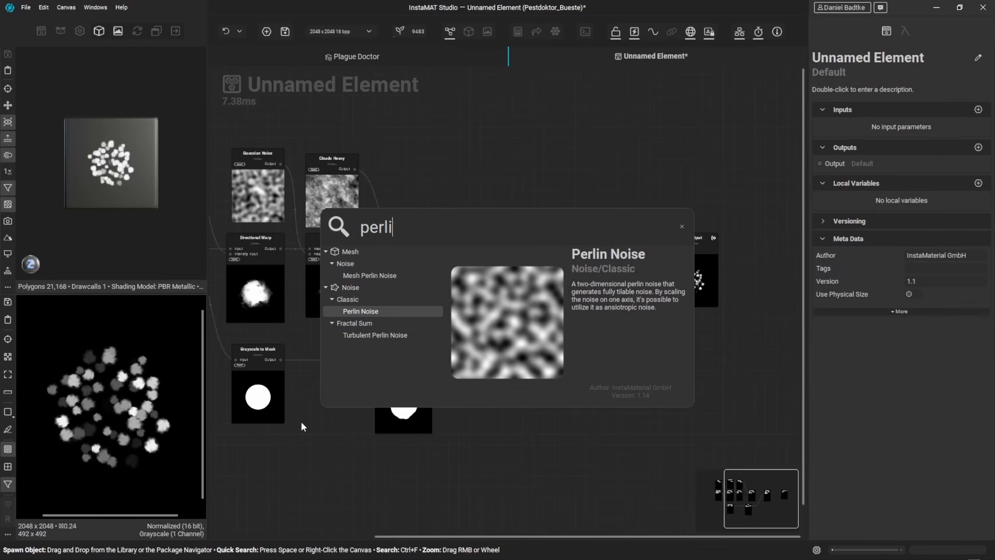
key(Return)
drag(304, 426, 378, 365)
click(403, 394)
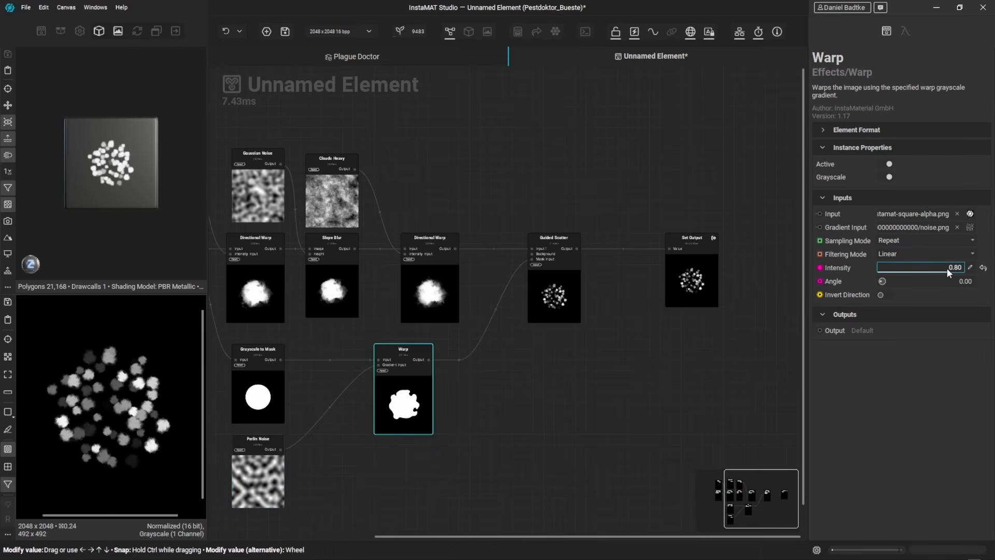
drag(947, 269, 964, 268)
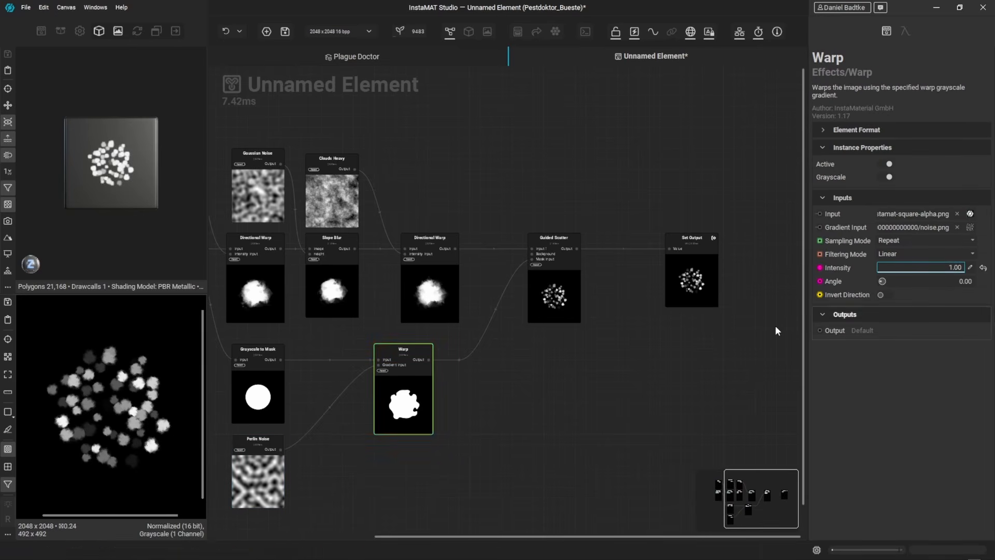
Step: Set the Perlin Noise scale to 4 on both axes
click(247, 445)
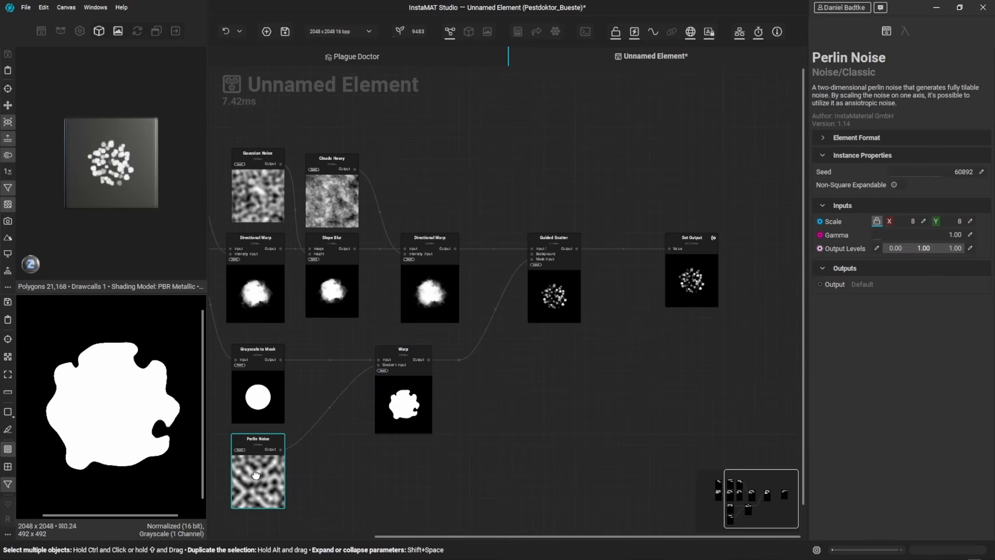
click(925, 222)
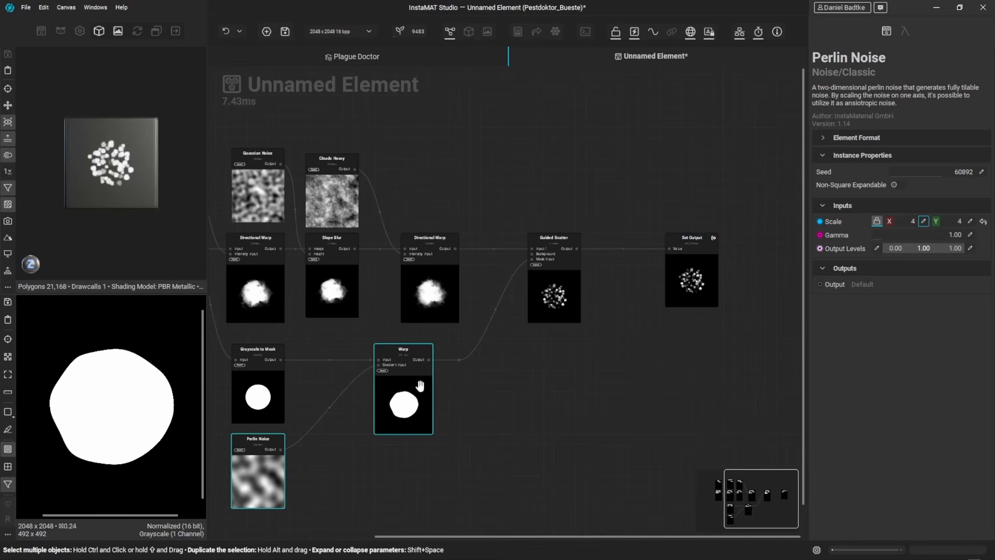
Step: Raise the Warp's intensity range maximum to 4 and set its intensity to about 3.25
click(407, 401)
double_click(965, 269)
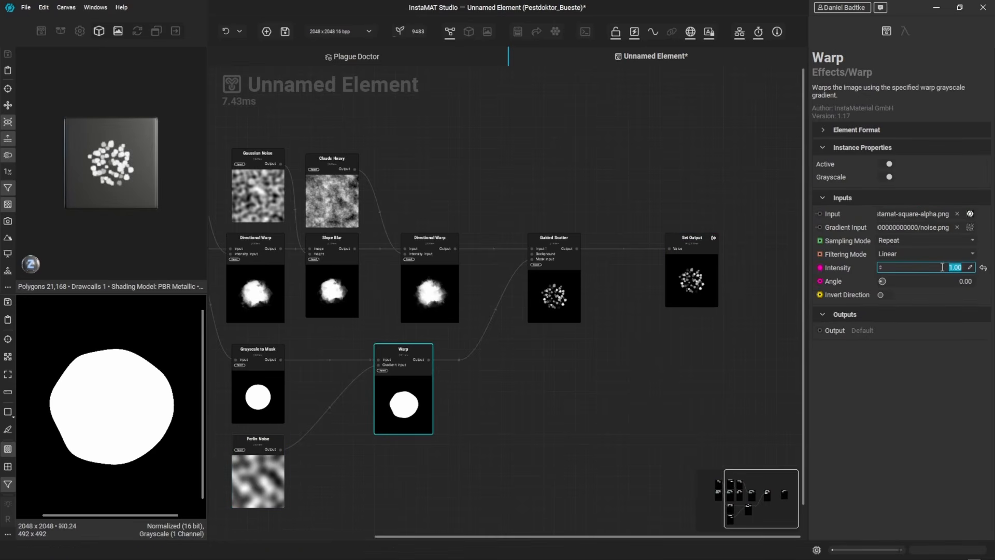
text(4)
key(Return)
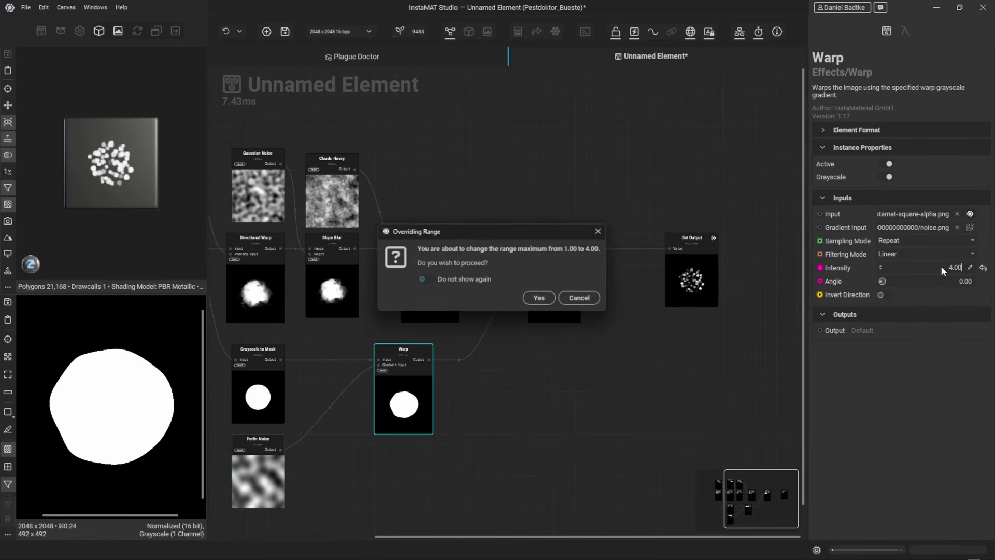
key(Return)
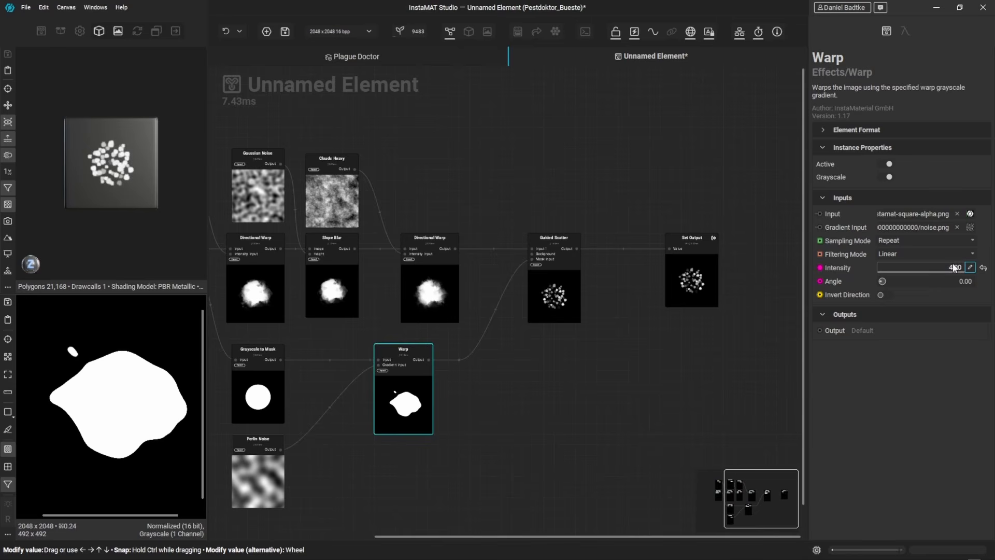
drag(962, 269, 950, 269)
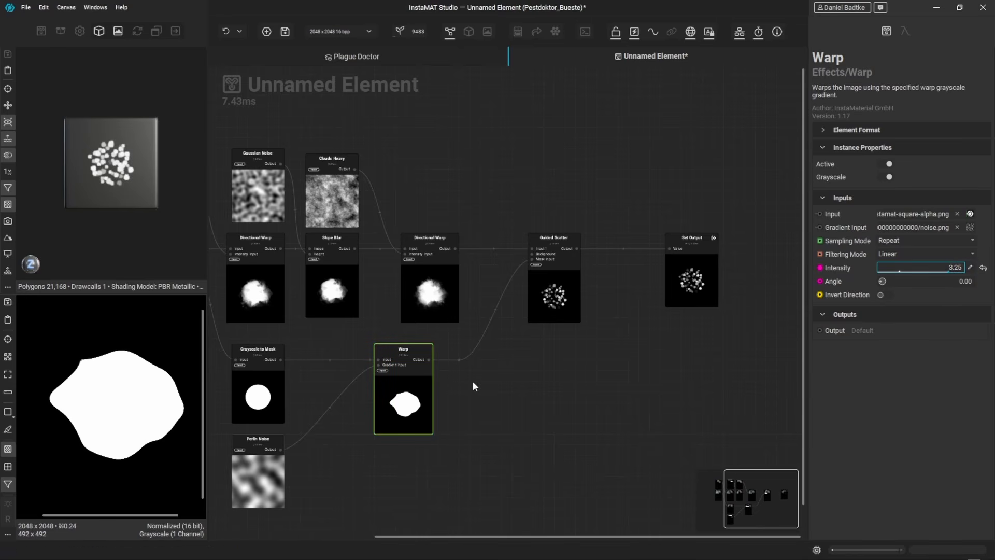
Step: Add a Transform node after the Warp and scale its image down within the frame
drag(425, 357, 484, 390)
text(transform)
key(Return)
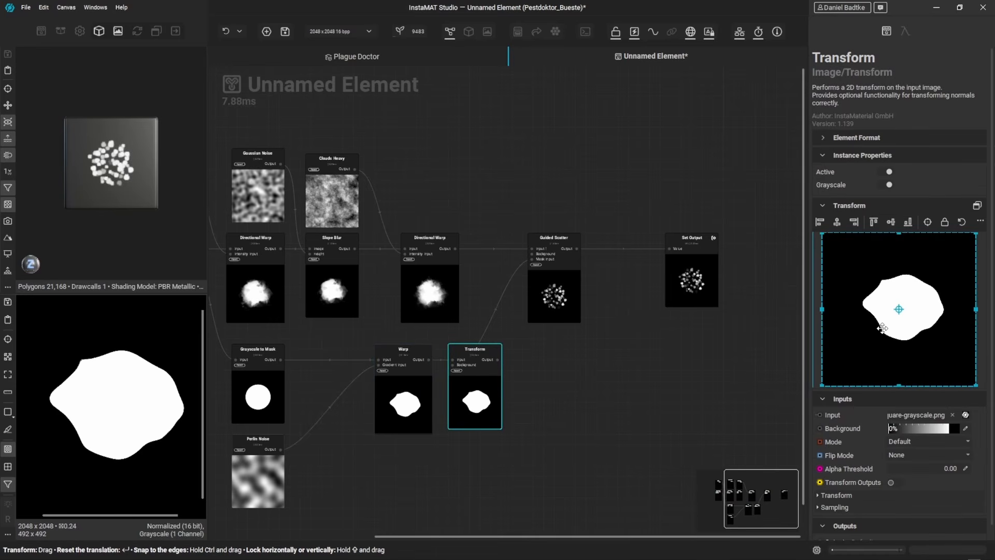
scroll(882, 328, down, 3)
drag(845, 366, 829, 382)
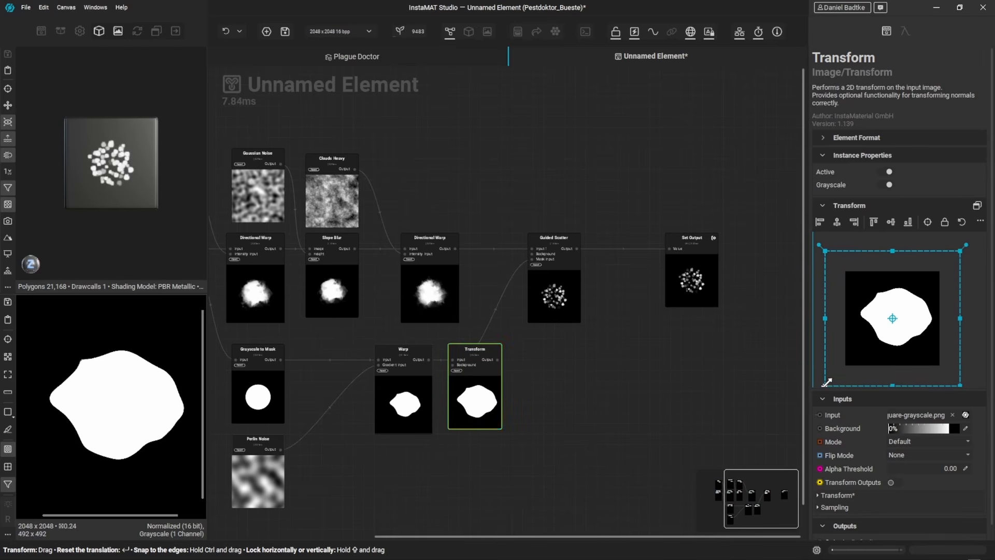
Step: Connect the Transform output to the Guided Scatter's mask input and move the Set Output node further right
drag(498, 359, 532, 259)
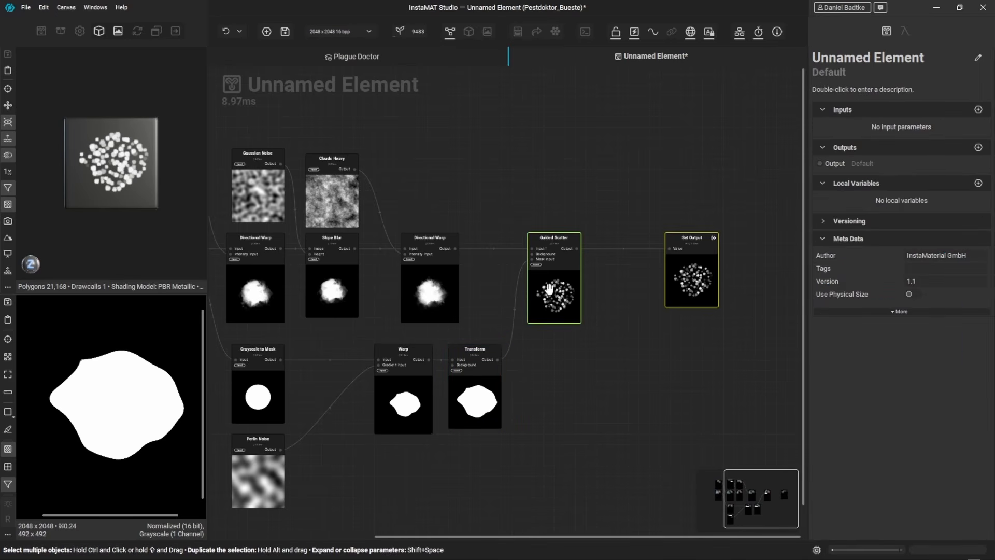
mouse_move(553, 317)
mouse_down()
mouse_move(582, 317)
mouse_move(569, 317)
mouse_up()
middle_drag(570, 317, 508, 314)
drag(632, 280, 753, 280)
middle_drag(535, 367, 553, 355)
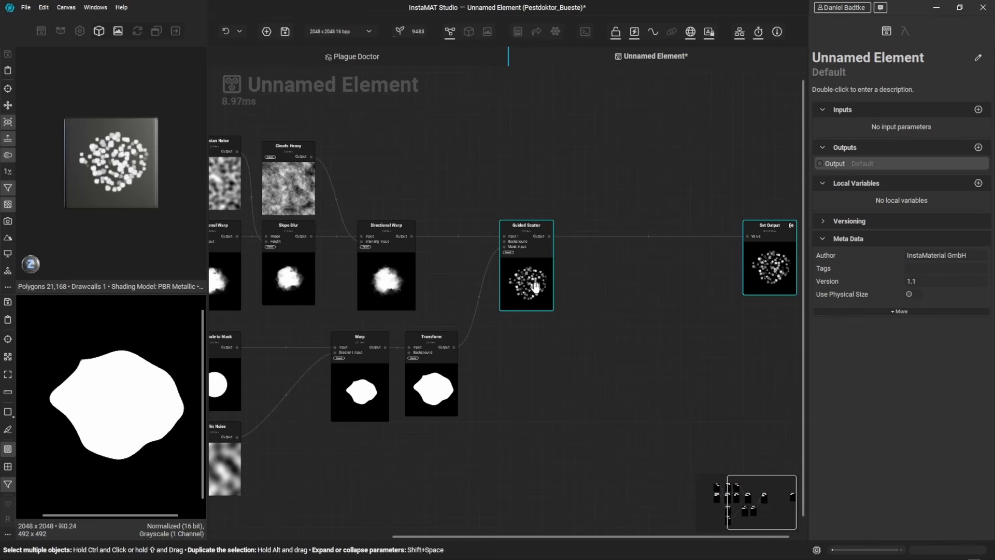
middle_drag(569, 322, 538, 301)
Step: Duplicate the Guided Scatter with its inputs and set the copy's size scale to about 0.97
click(510, 258)
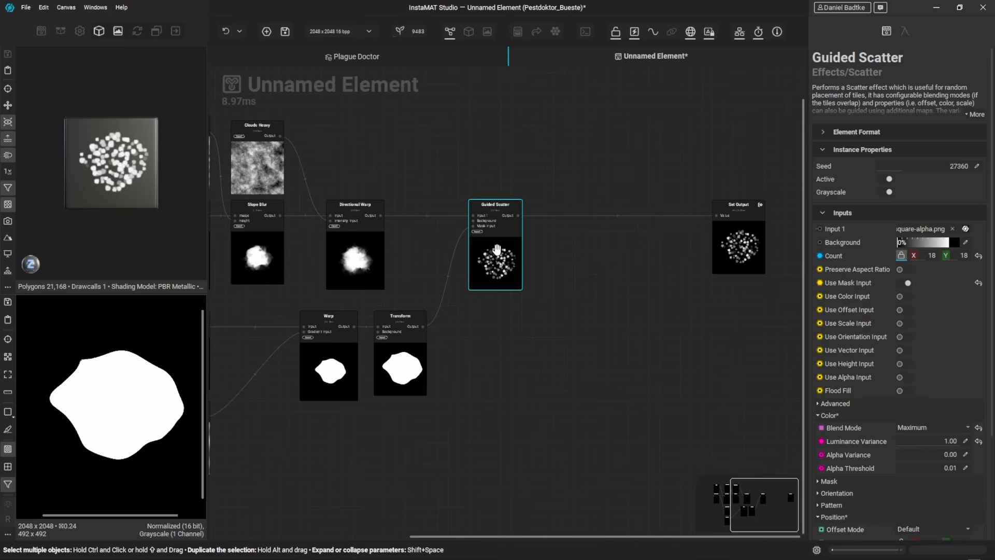
alt+drag(497, 250, 495, 353)
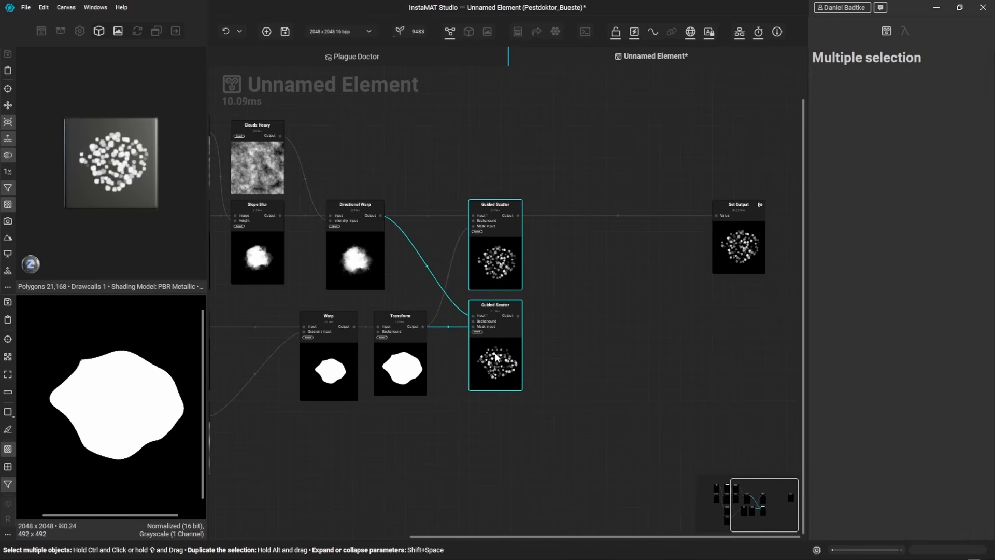
click(495, 355)
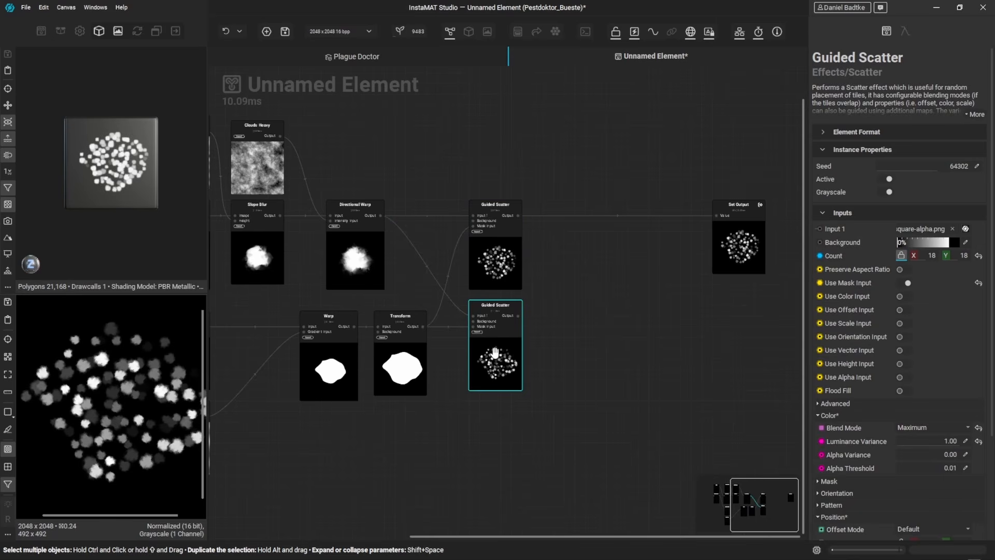
scroll(907, 441, down, 5)
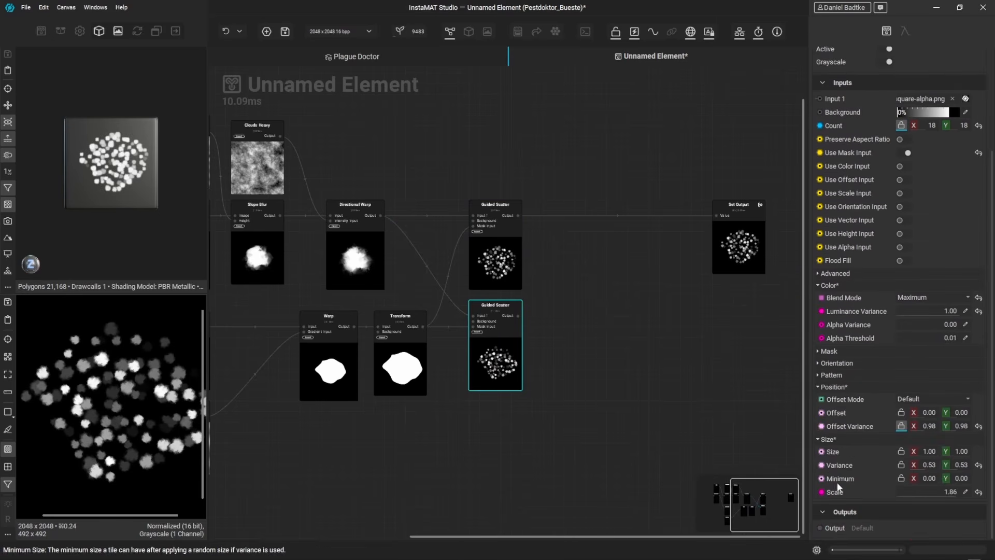
drag(944, 497, 927, 497)
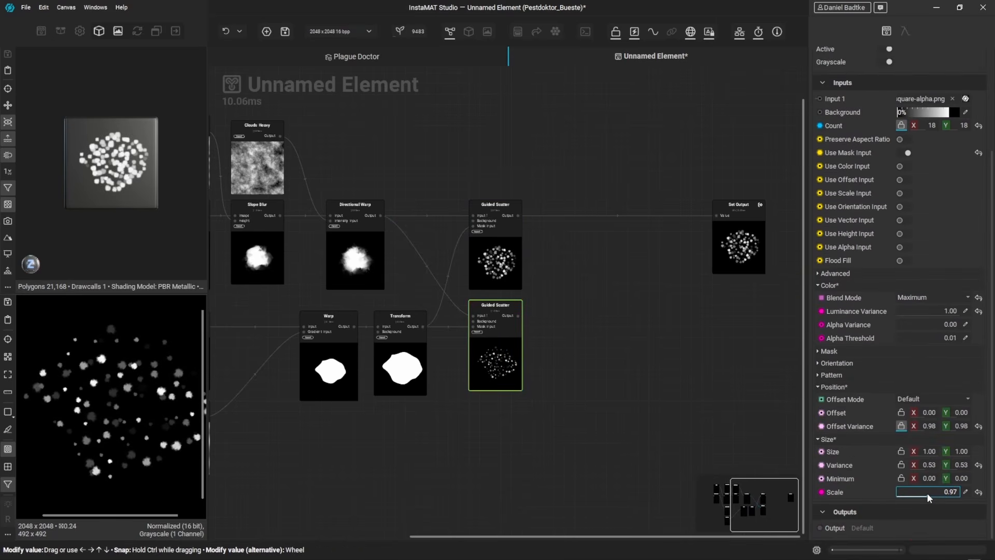
Step: Insert a Blend node combining the outputs of the two Guided Scatter nodes
middle_drag(610, 354, 585, 359)
drag(530, 255, 519, 362)
click(570, 333)
middle_drag(585, 330, 527, 337)
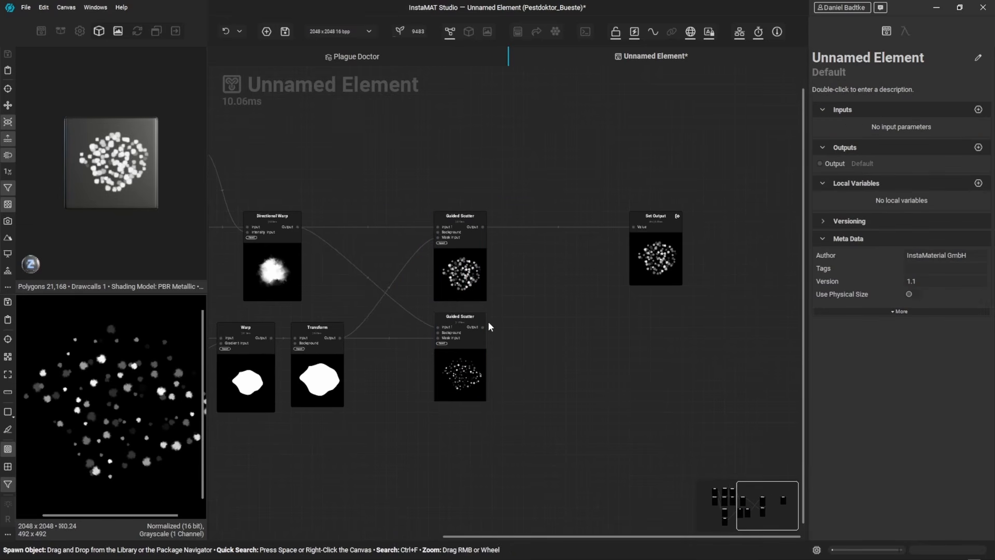
drag(495, 319, 548, 259)
click(579, 302)
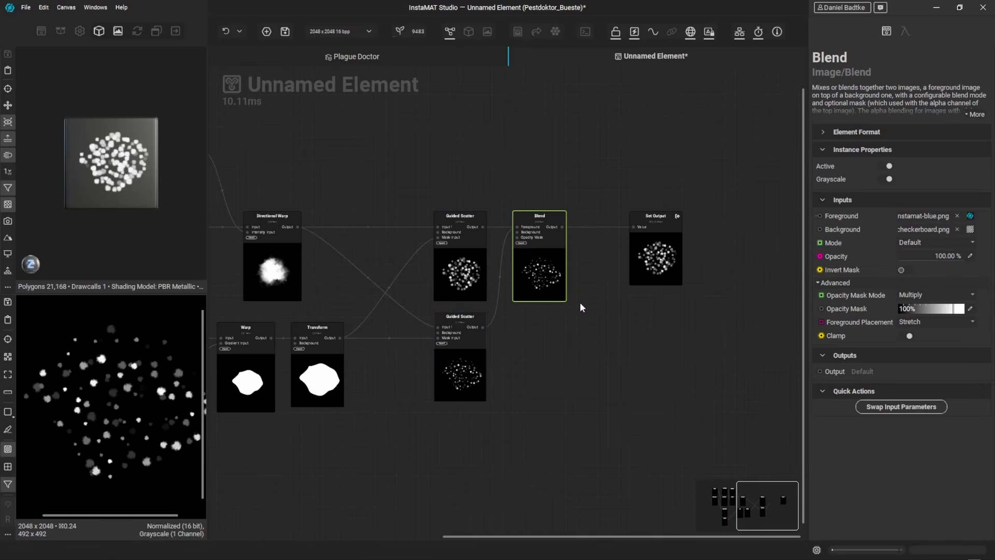
click(502, 232)
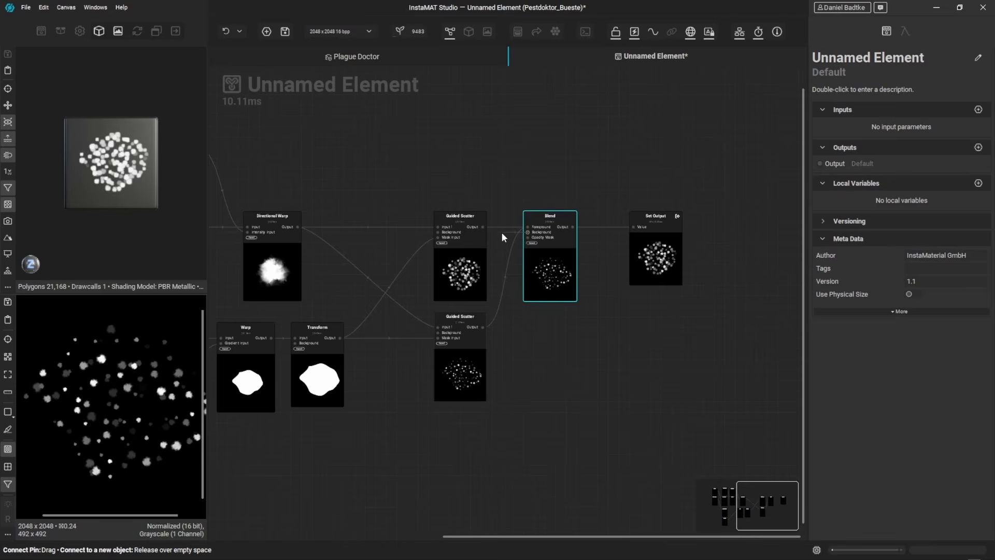
Step: Set the Blend mode to Maximum and connect the Blend output to the Set Output
click(524, 251)
click(919, 243)
click(924, 236)
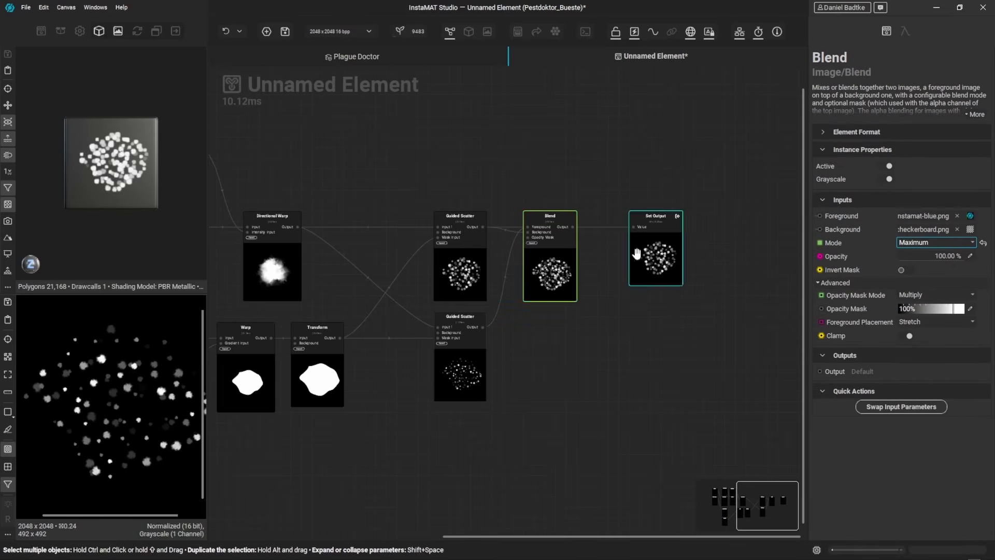
drag(574, 226, 635, 227)
drag(568, 264, 579, 259)
drag(648, 262, 659, 258)
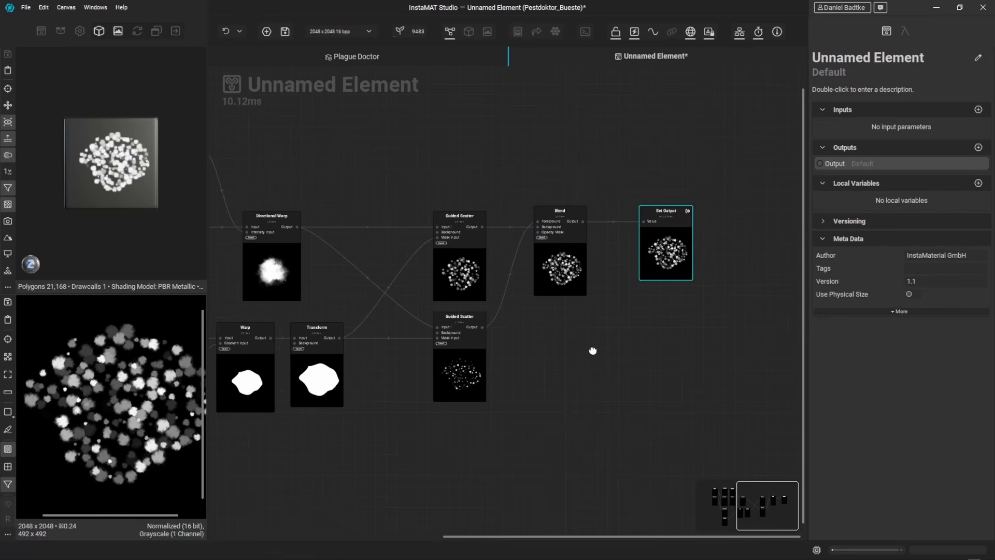
Step: Duplicate the Transform node, enlarge the copy slightly, and link it to the second Guided Scatter's mask input
middle_drag(593, 351, 590, 330)
middle_drag(354, 359, 399, 348)
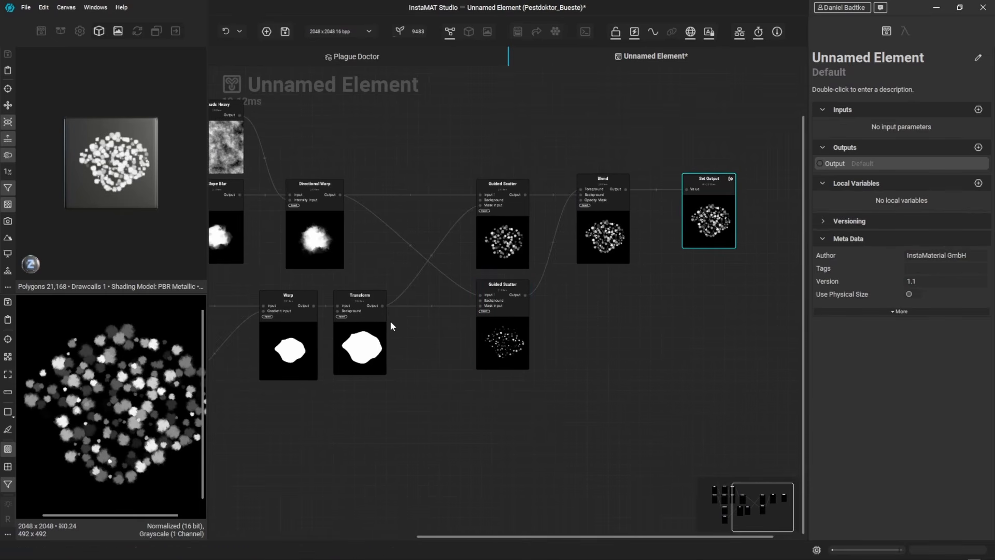
click(354, 347)
alt+drag(361, 340, 366, 443)
drag(912, 286, 911, 286)
scroll(911, 285, down, 2)
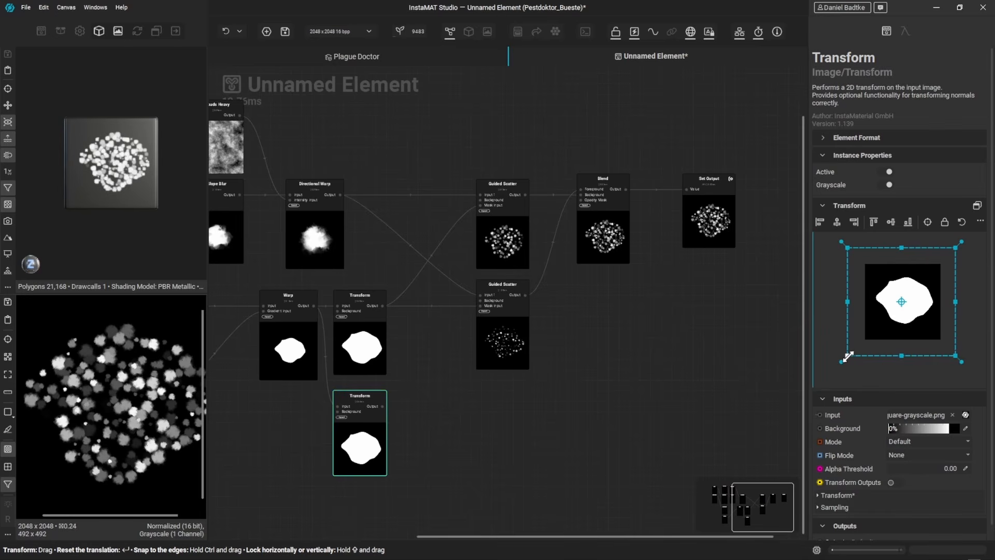
drag(848, 357, 841, 363)
drag(383, 406, 481, 306)
click(510, 352)
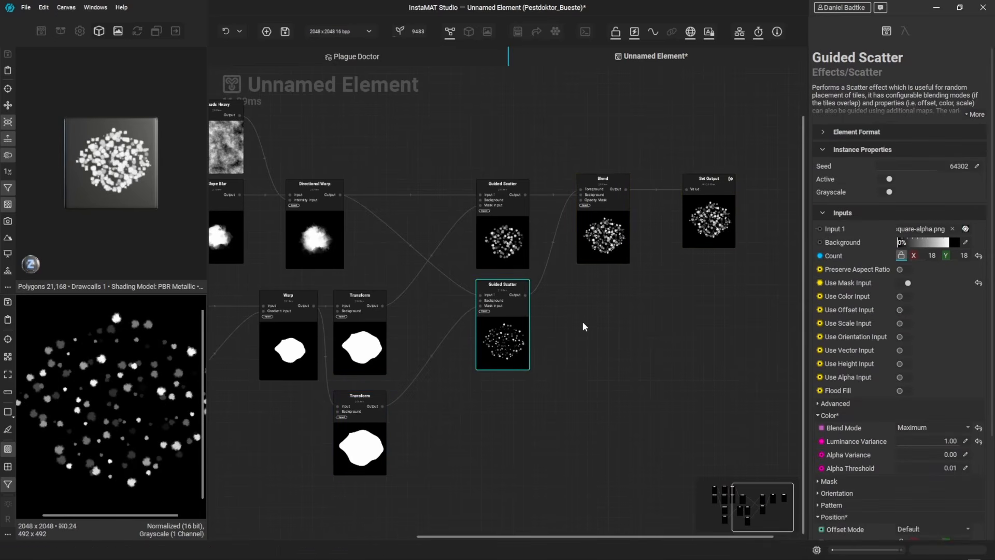
Step: Add a second Blend node fed by the Clouds Heavy output
click(582, 259)
middle_drag(625, 294, 564, 281)
drag(598, 242, 678, 237)
scroll(677, 236, down, 3)
click(280, 184)
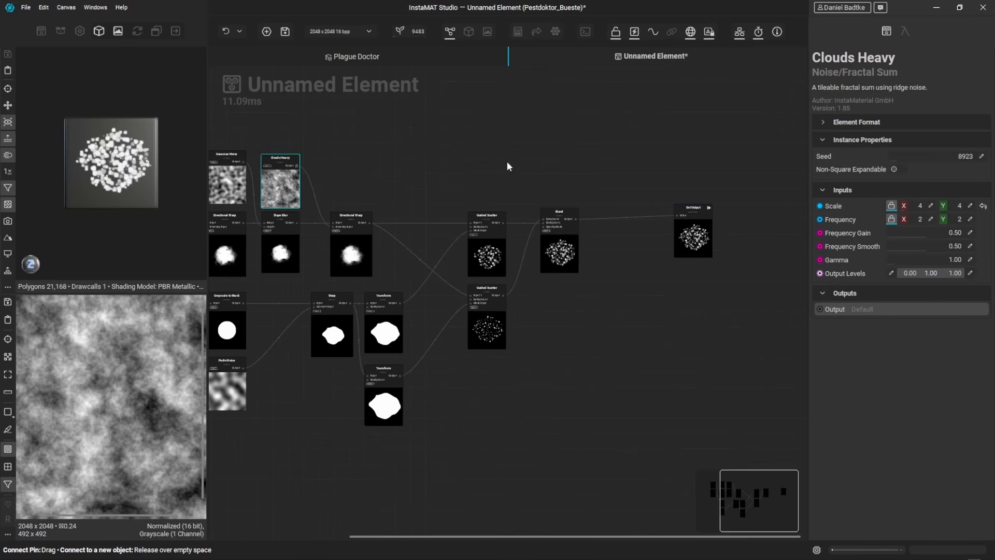
drag(296, 163, 560, 171)
click(632, 203)
scroll(621, 210, up, 2)
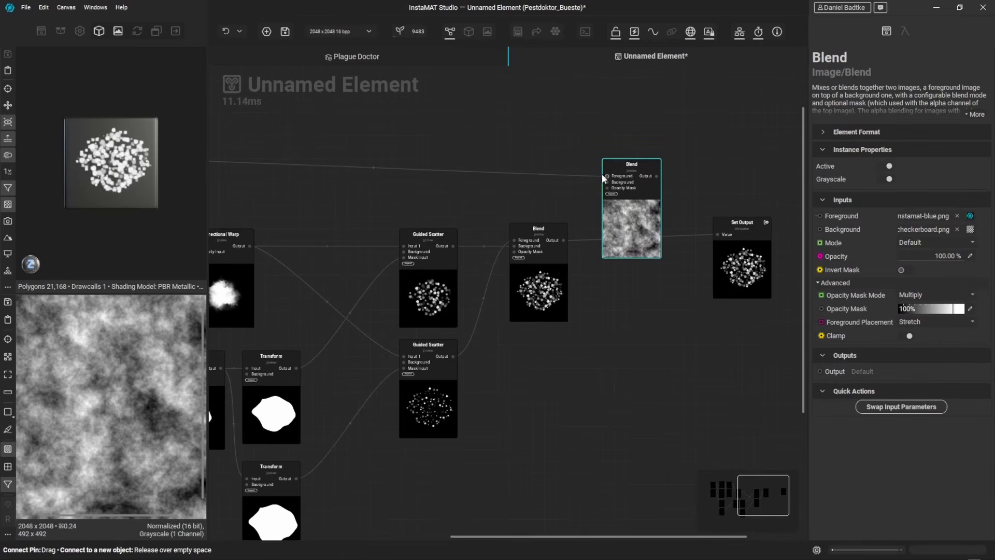
Step: Wire the new Blend between the first Blend and the Set Output and change its blend mode
click(581, 217)
drag(563, 240, 642, 272)
click(928, 243)
click(916, 197)
drag(668, 235, 716, 236)
scroll(705, 282, down, 3)
middle_drag(701, 288, 687, 281)
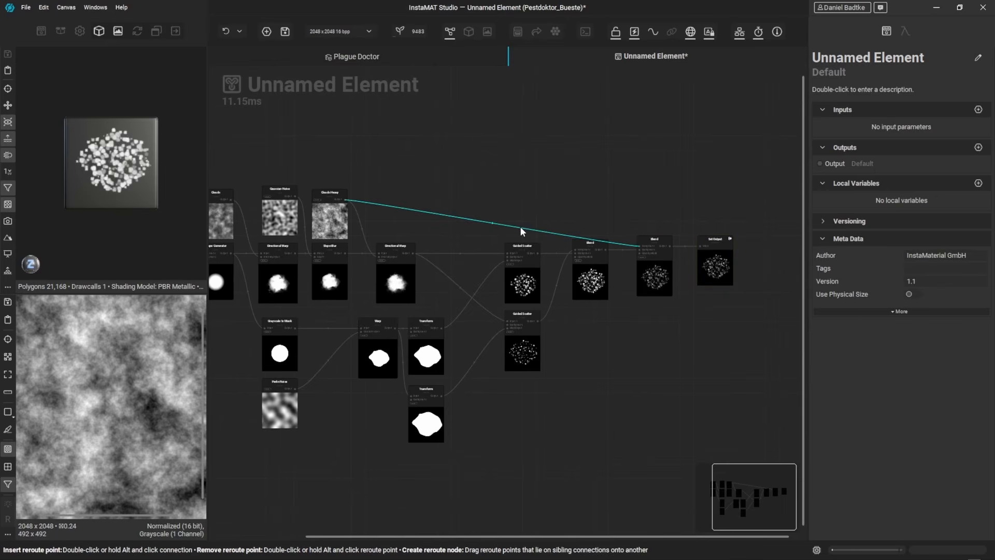
Step: Add a reroute point on the Clouds Heavy link and tidy the node layout
click(520, 228)
click(623, 198)
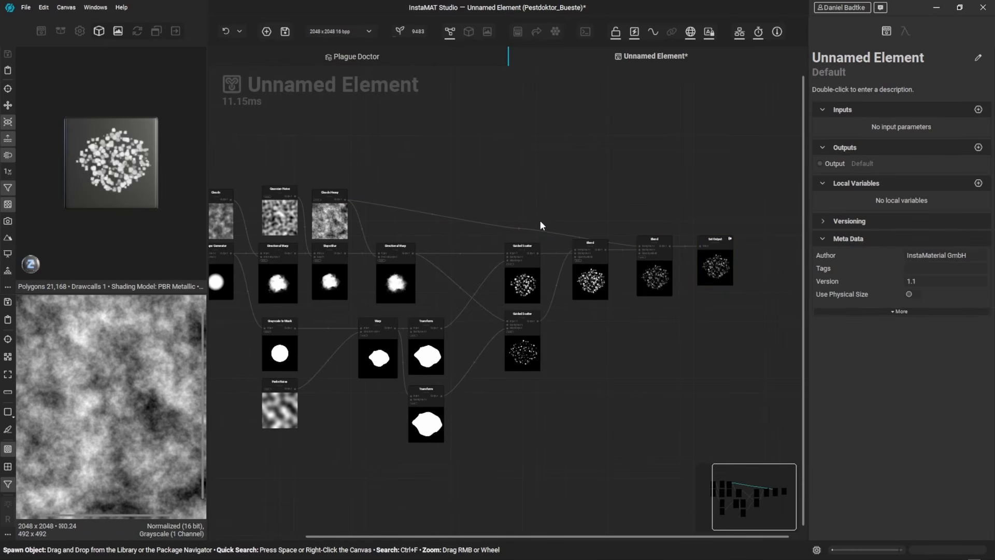
drag(519, 229, 608, 200)
click(634, 189)
middle_drag(419, 338, 571, 311)
middle_drag(323, 318, 406, 338)
Step: Set the Shape Generator's size to 0.47
scroll(419, 259, up, 5)
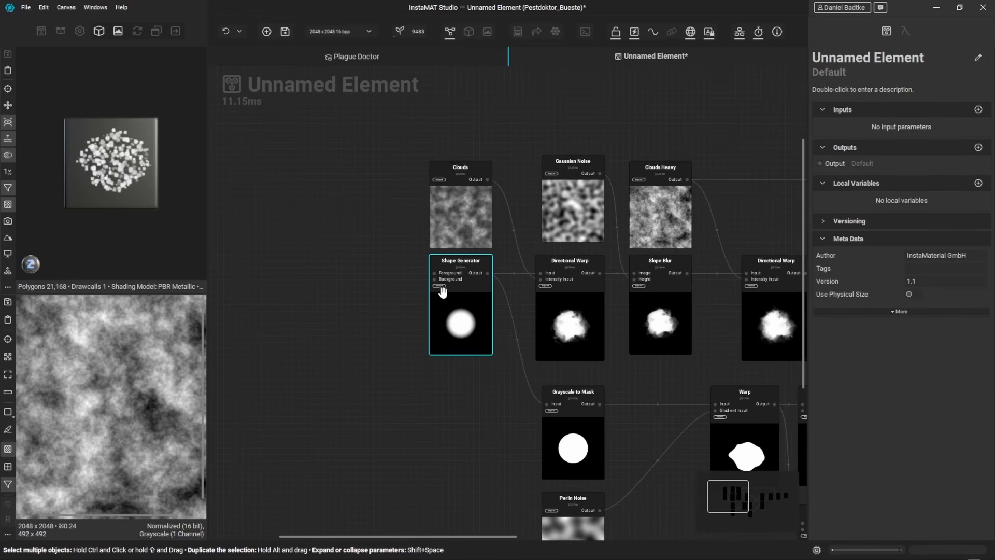
click(443, 295)
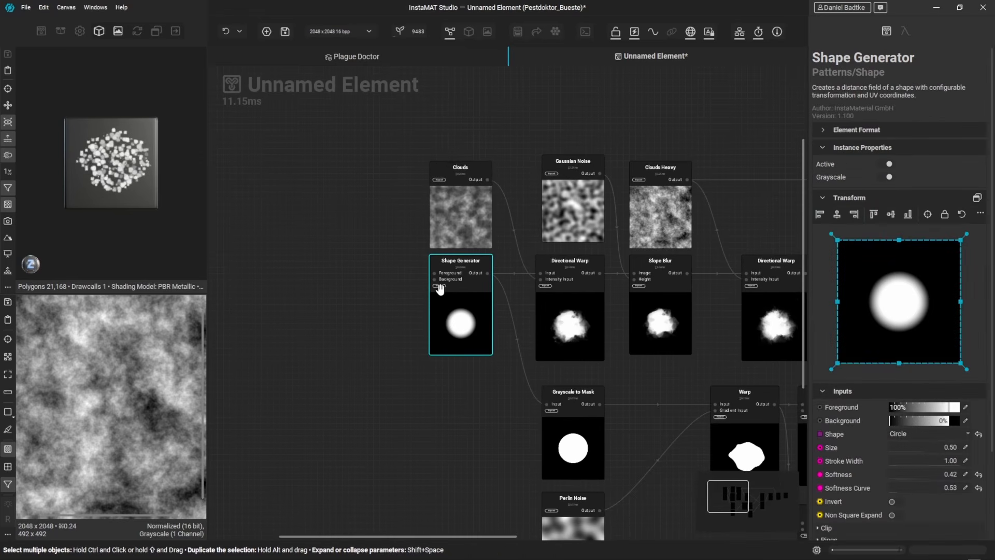
mouse_move(922, 445)
mouse_down()
mouse_move(905, 444)
mouse_move(931, 443)
mouse_move(922, 442)
mouse_up()
Step: Expose the Shape Generator's Size as a graph input parameter
scroll(631, 367, down, 4)
middle_drag(700, 375, 512, 341)
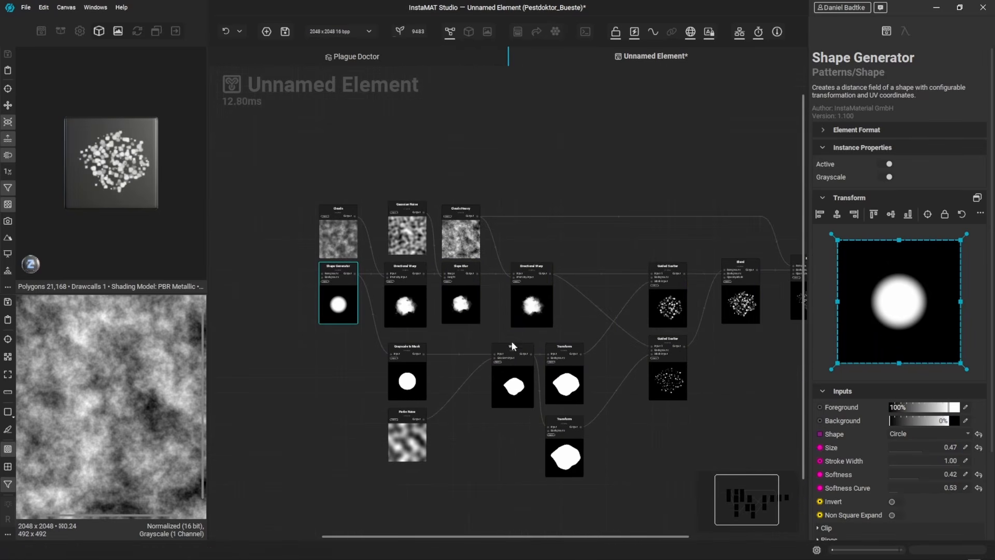
middle_drag(740, 320, 636, 314)
double_click(765, 299)
middle_drag(308, 320, 476, 314)
click(401, 288)
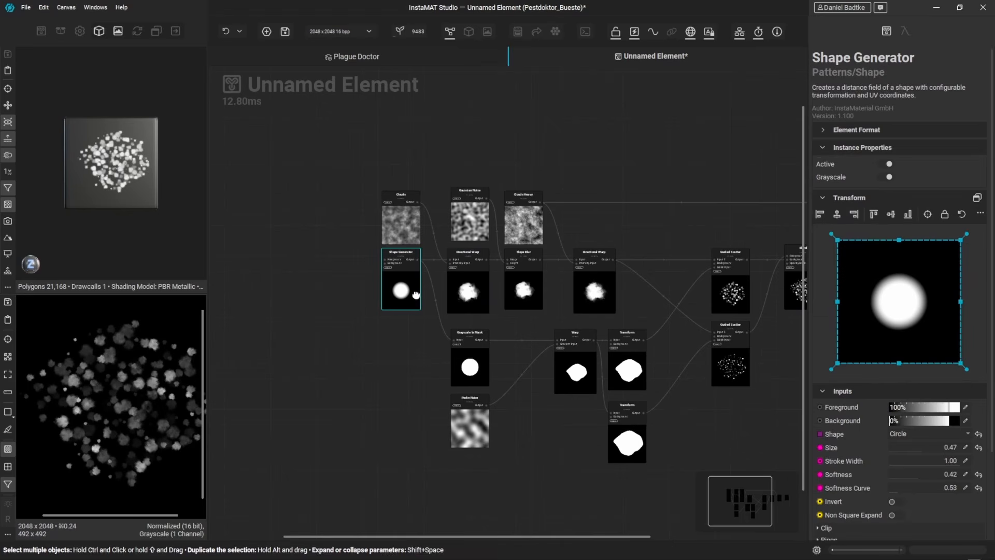
right_click(843, 448)
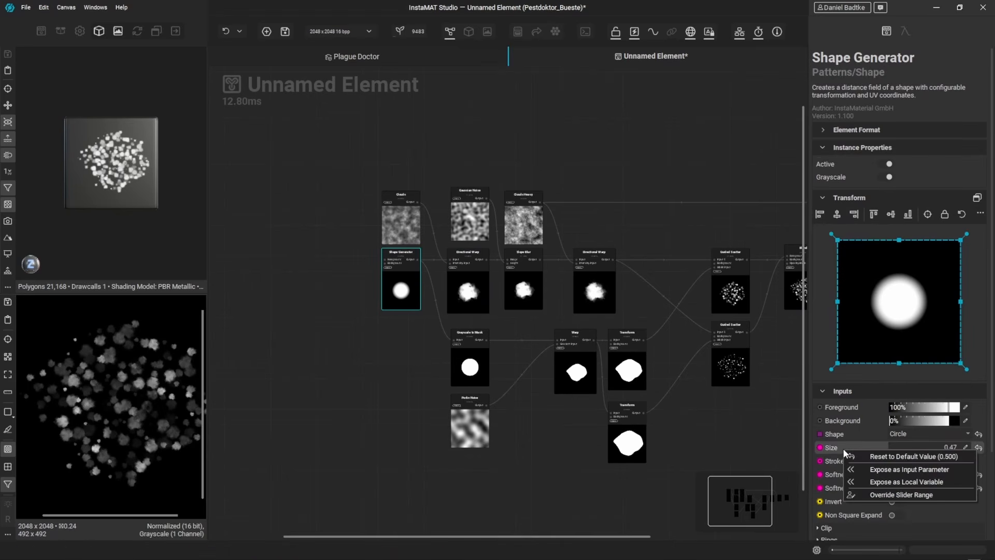
click(908, 469)
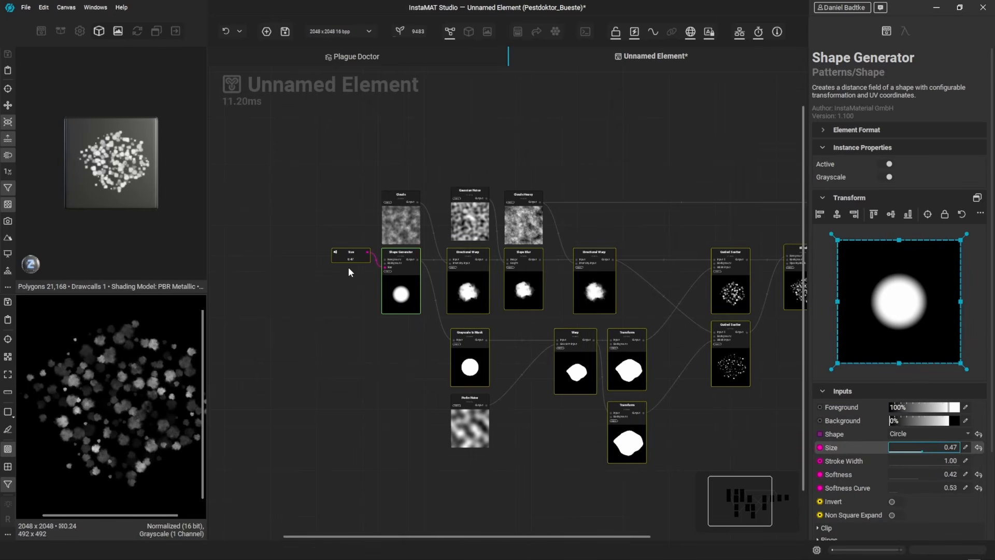
Step: Reposition the new Size input node to the left of the Shape Generator
click(322, 266)
scroll(317, 288, up, 3)
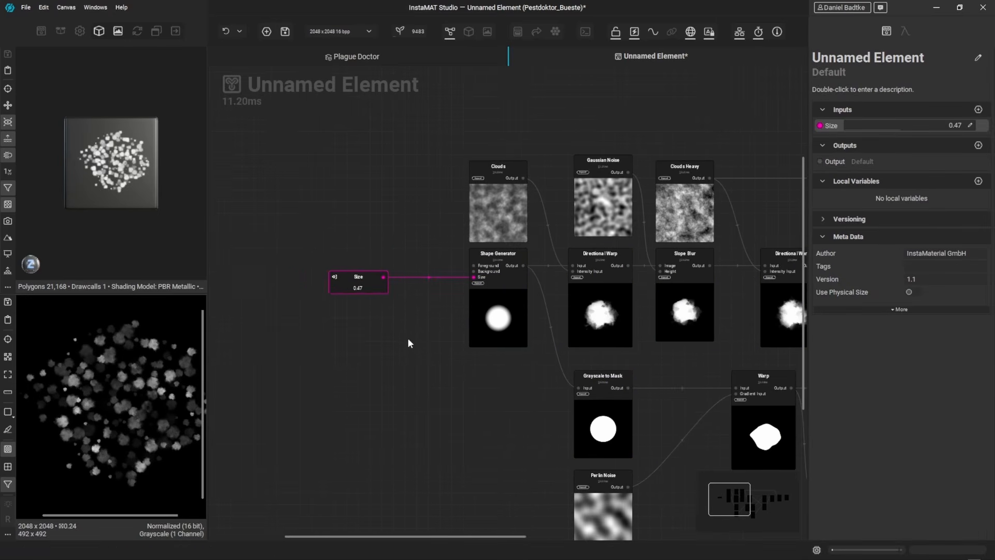
click(473, 289)
click(479, 282)
scroll(475, 285, up, 2)
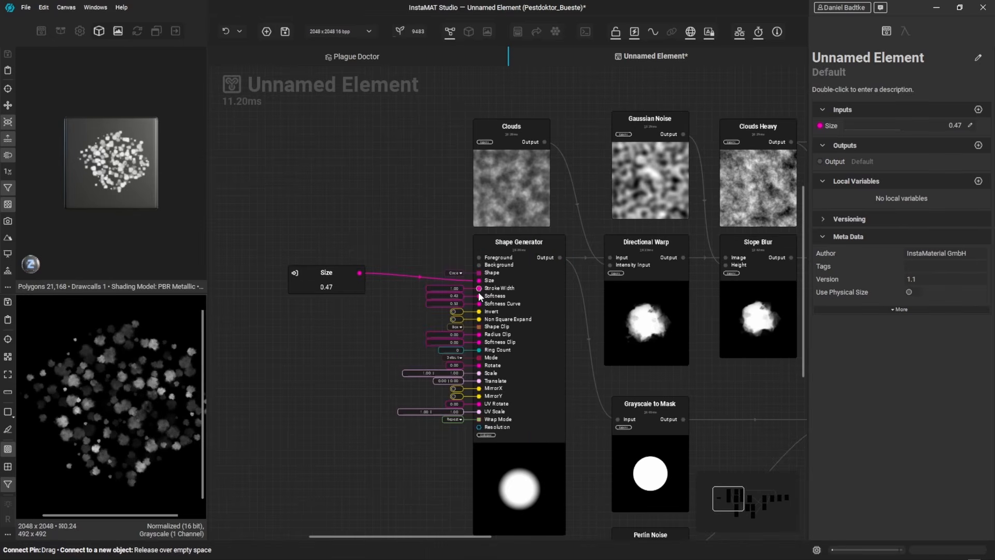
drag(430, 294, 399, 296)
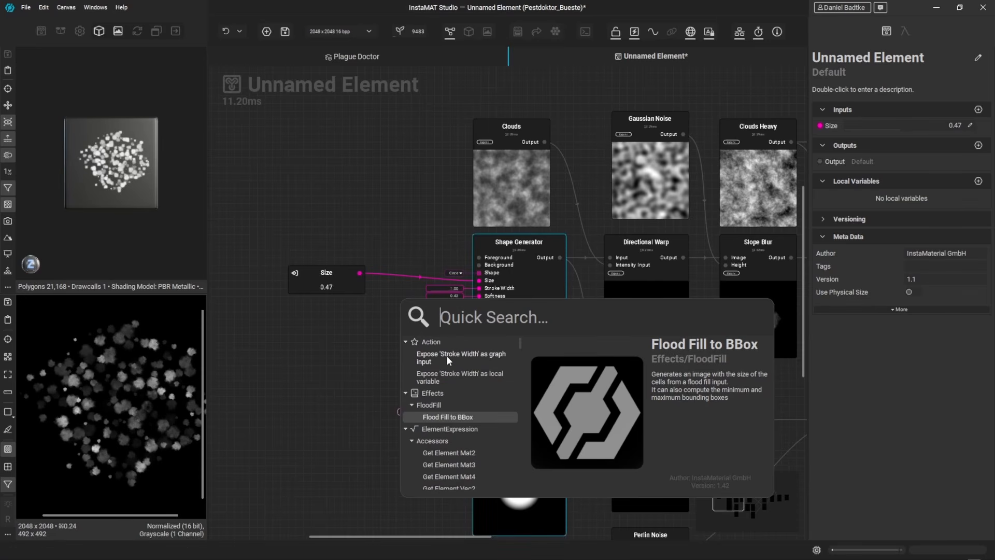
click(338, 318)
drag(344, 281, 321, 289)
middle_drag(338, 314, 357, 316)
click(502, 434)
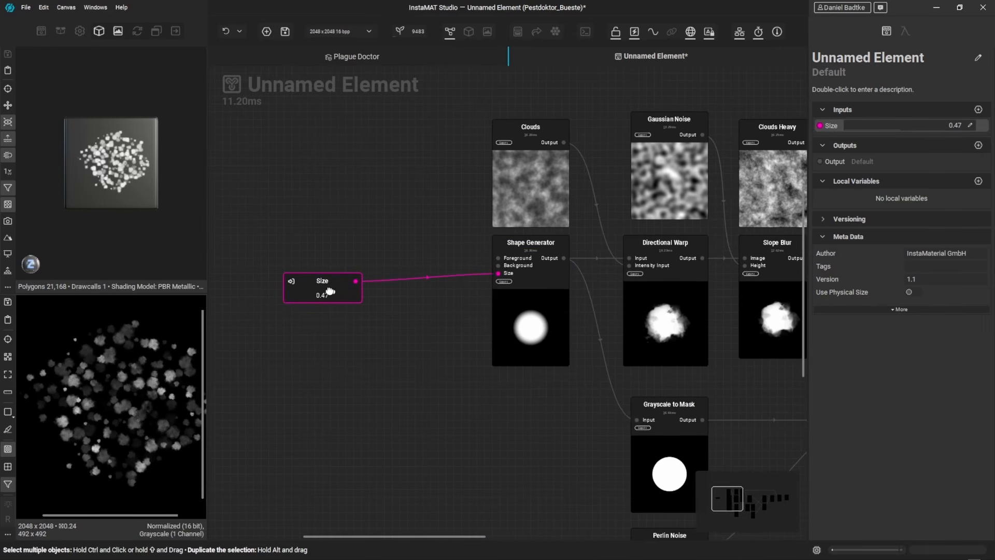
drag(329, 289, 313, 281)
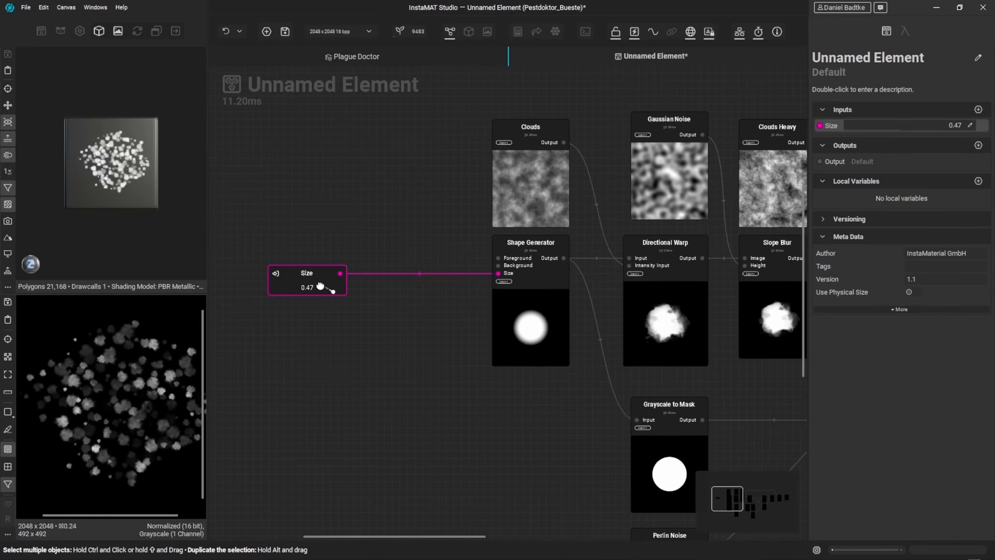
Step: Change the Size input's UI control type to PercentageSlider
right_click(839, 125)
mouse_move(881, 167)
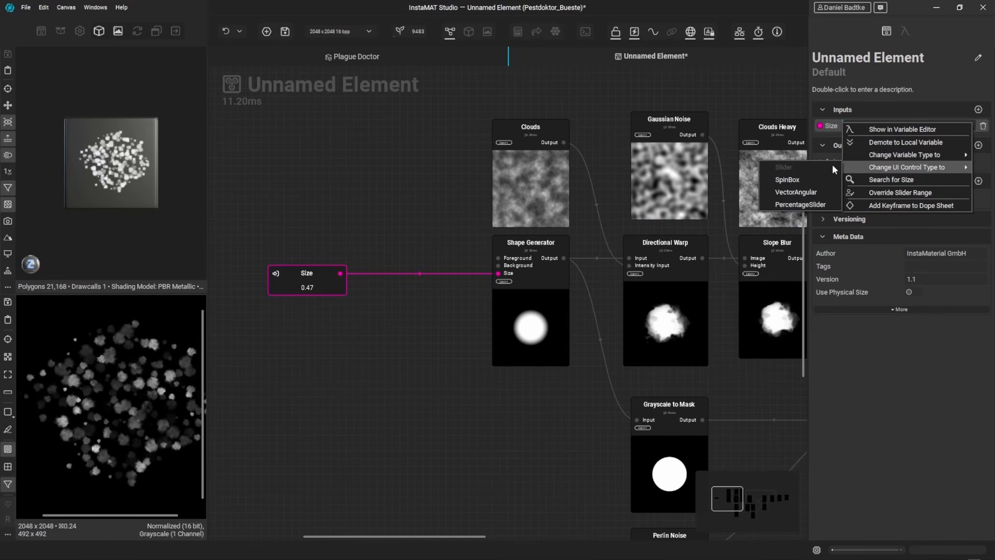
click(799, 205)
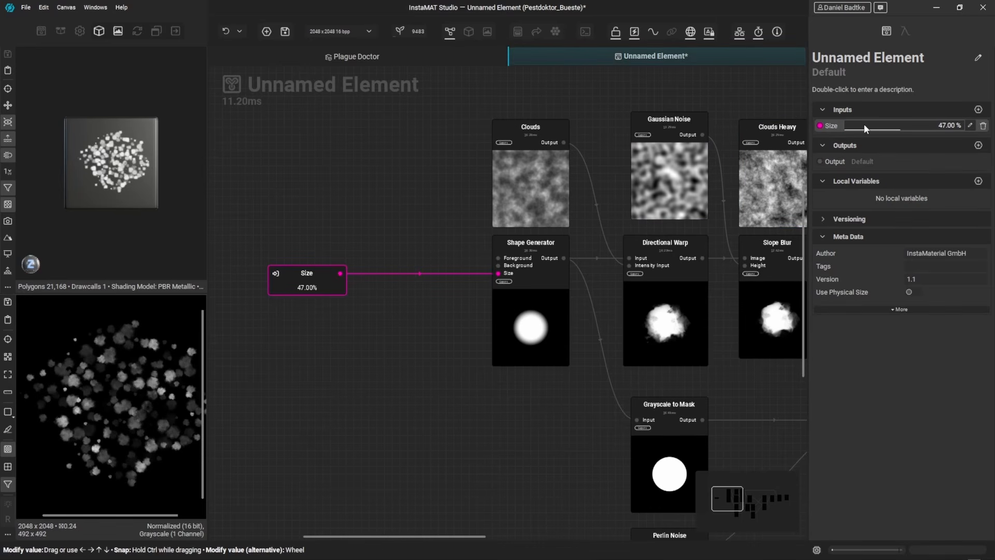
Step: Scrub the Size slider to preview different blob sizes
drag(881, 124, 919, 123)
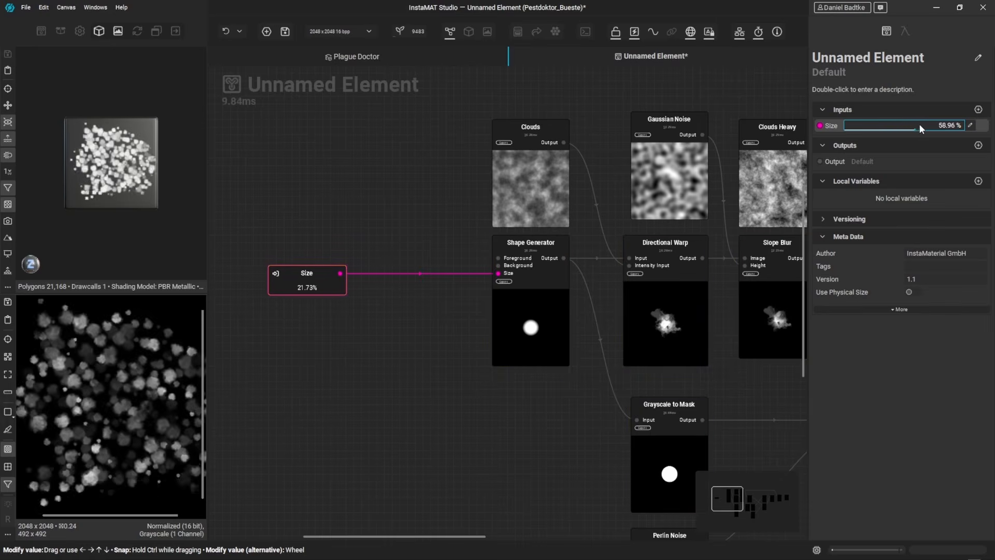
scroll(164, 374, down, 2)
scroll(176, 378, up, 1)
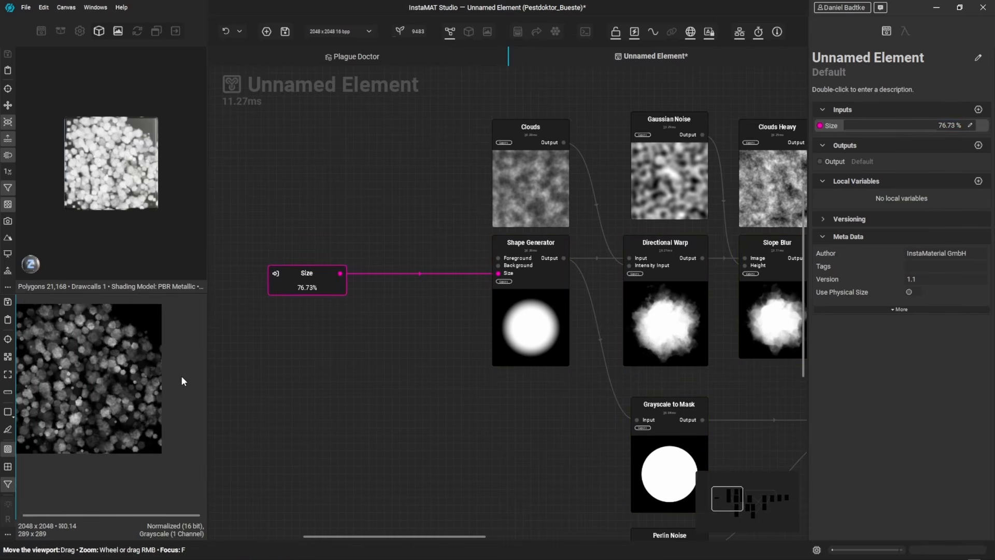
drag(126, 381, 125, 387)
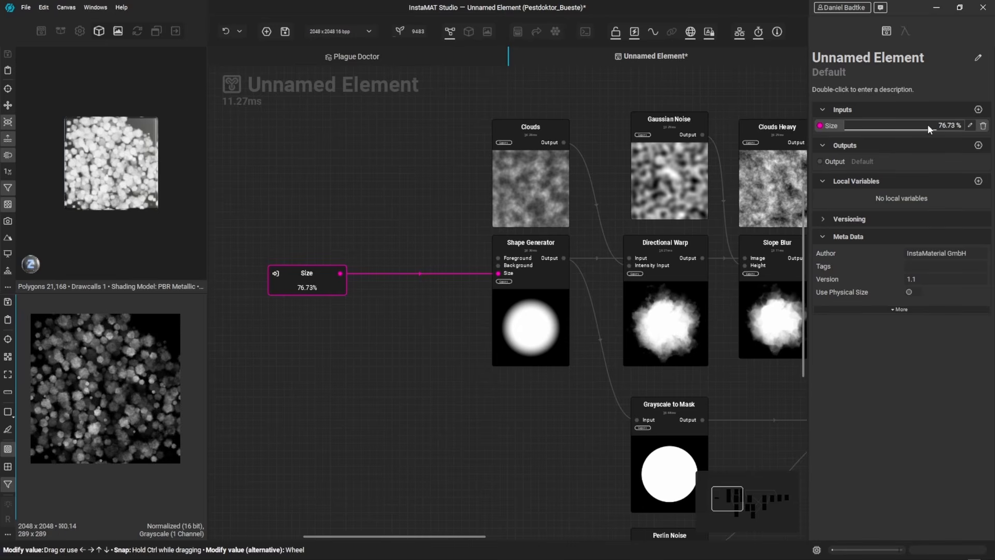
drag(927, 124, 888, 124)
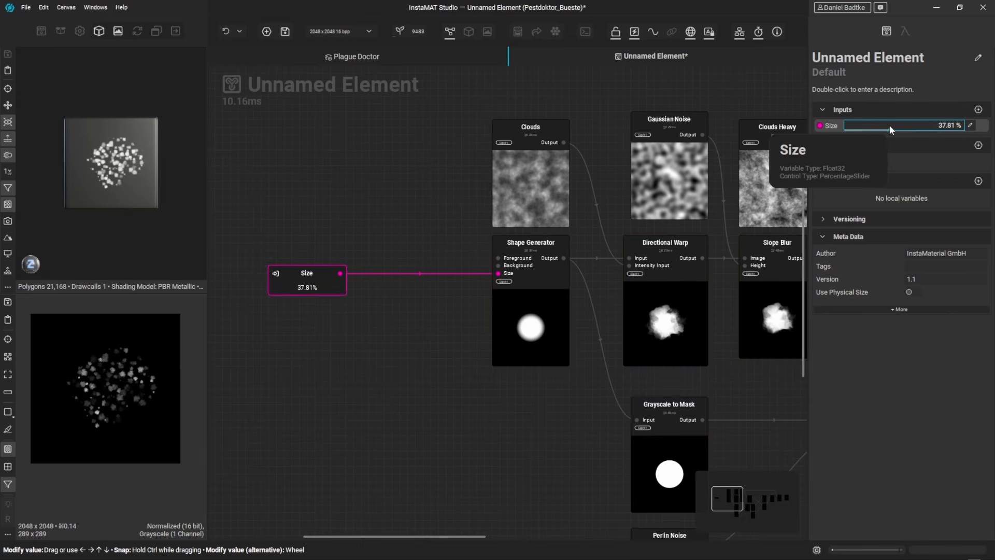
Step: Set the Size slider range to 0.30–0.50 and set Size to 50%
click(901, 31)
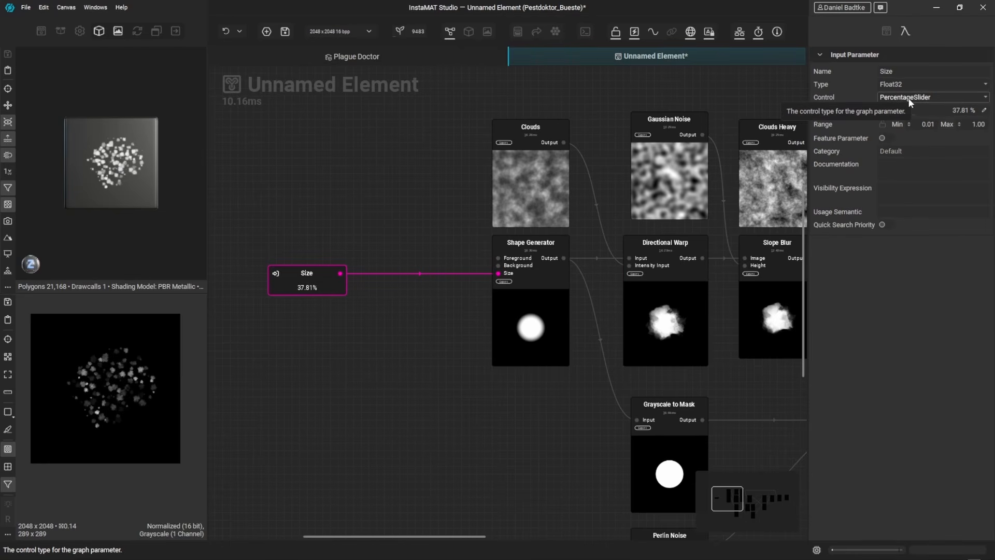
click(918, 124)
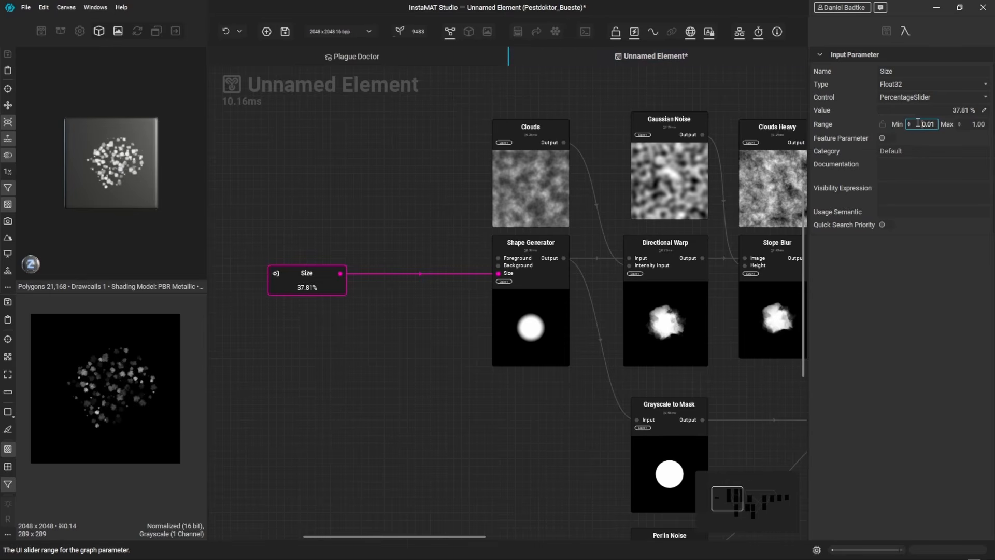
drag(920, 124, 947, 126)
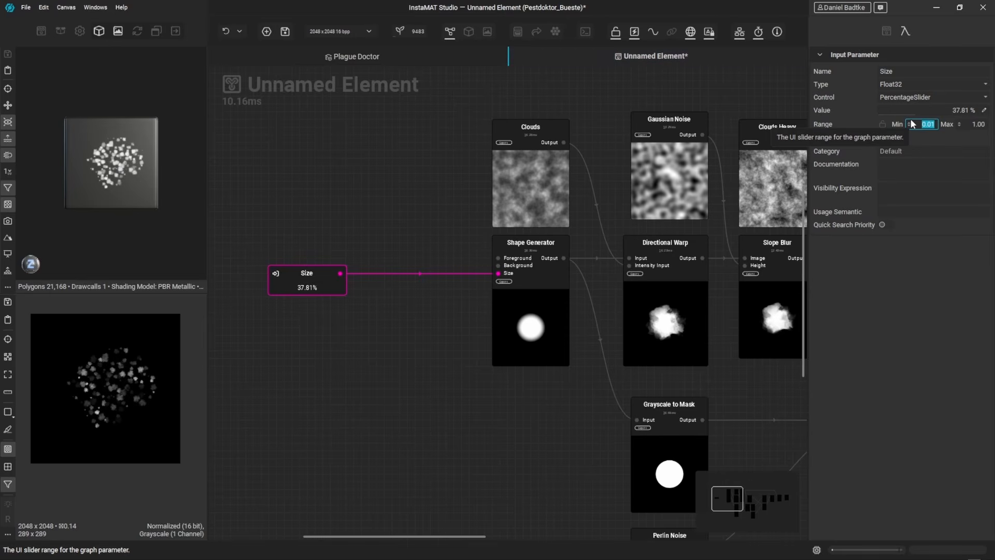
text(0.3)
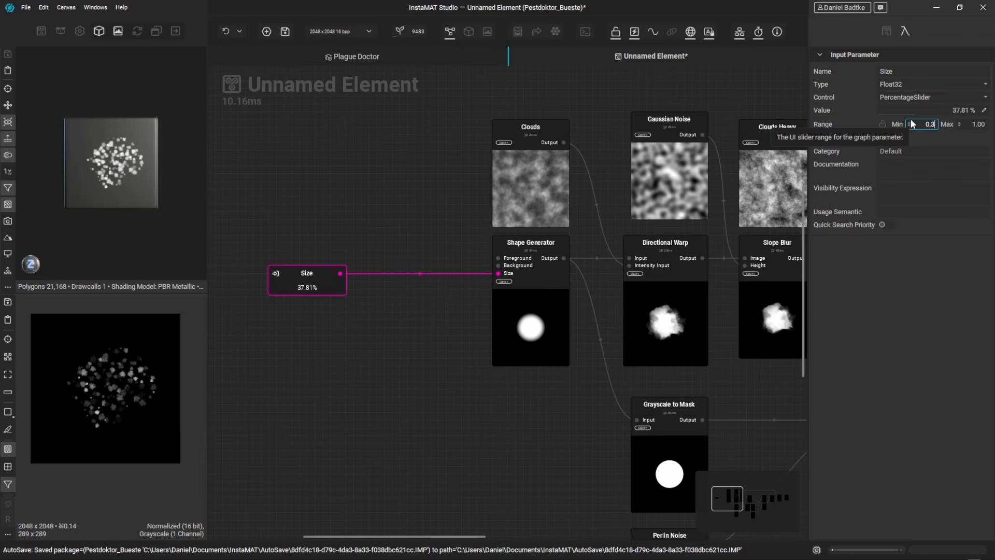
click(973, 124)
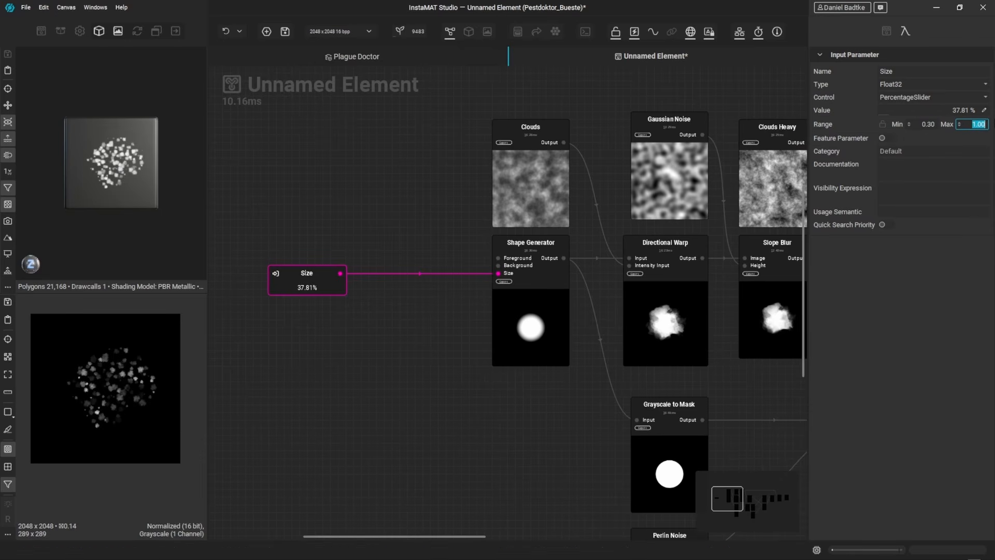
text(0.5)
key(Return)
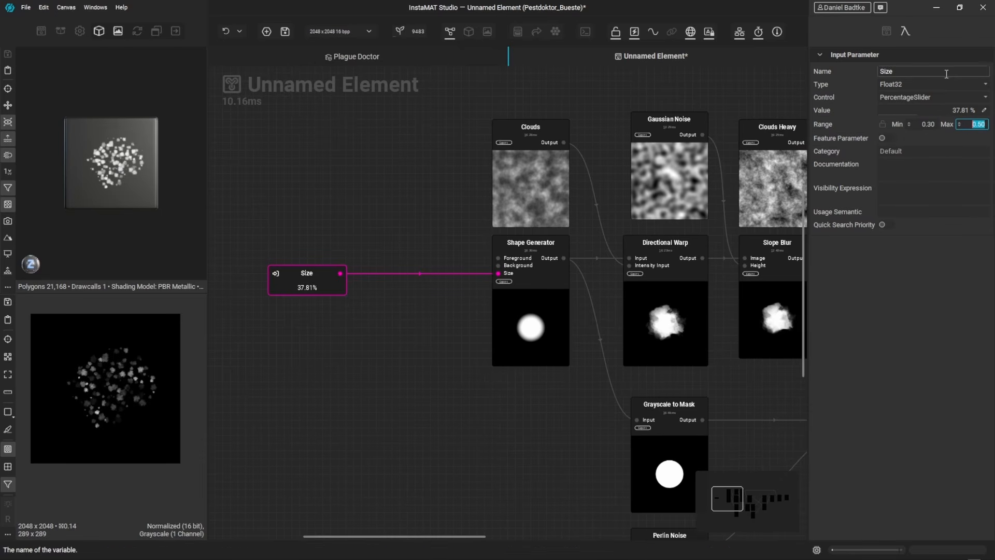
click(886, 31)
drag(890, 124, 980, 123)
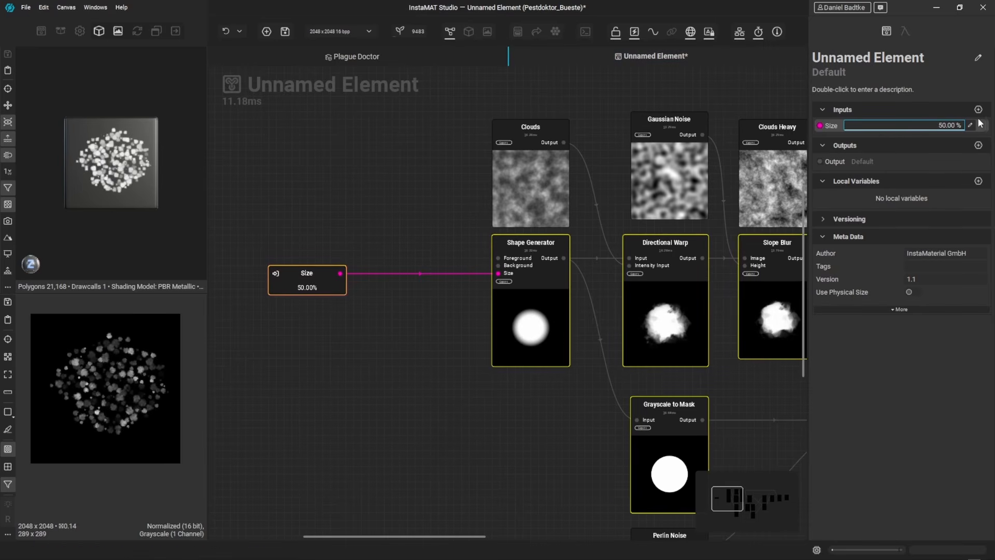
Step: Reset the Size parameter's slider range to start at 0
click(905, 31)
click(923, 124)
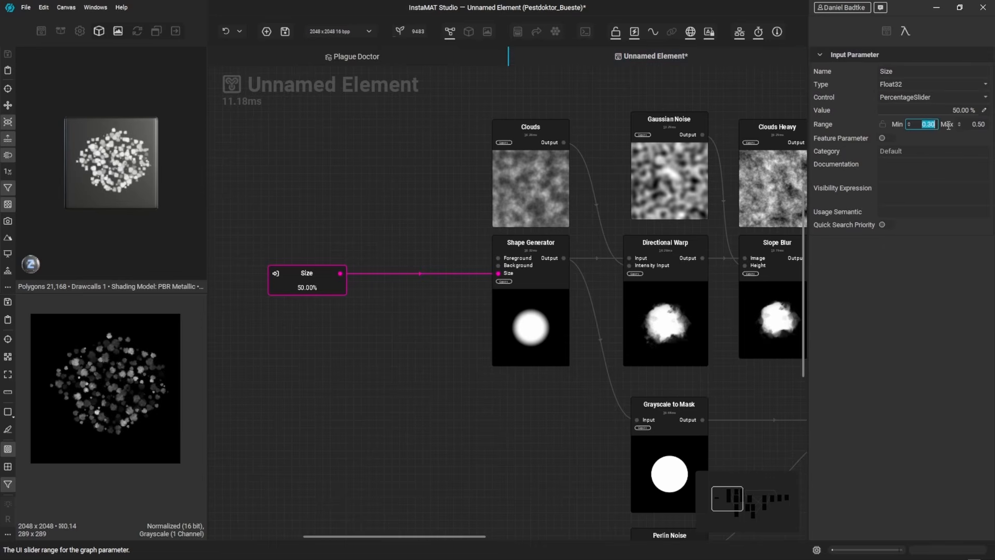
text(0)
key(Tab)
text(0)
click(887, 31)
Step: Add a Lerp Float node beside the Size input node
click(335, 235)
key(space)
text(lerp float)
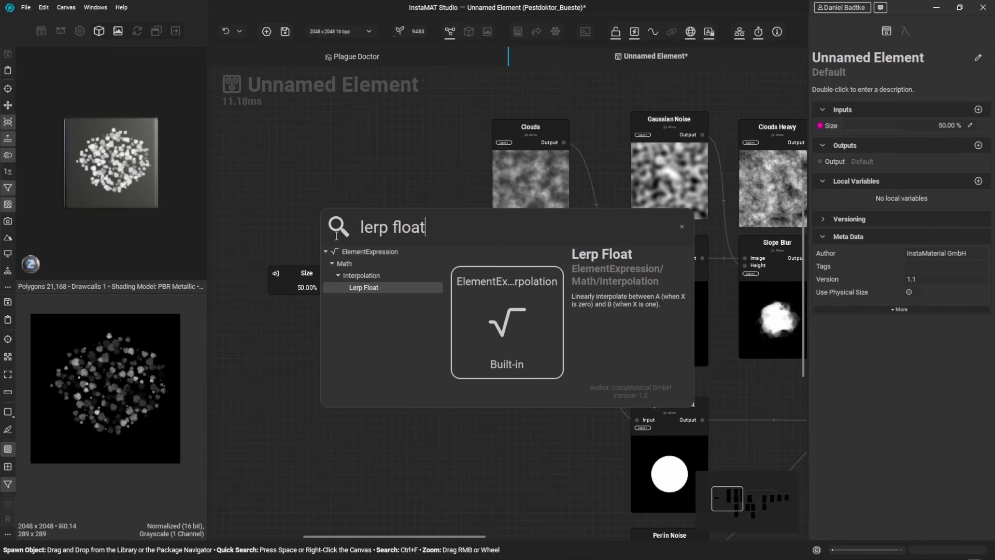
key(Return)
drag(332, 233, 410, 264)
middle_drag(419, 256, 466, 261)
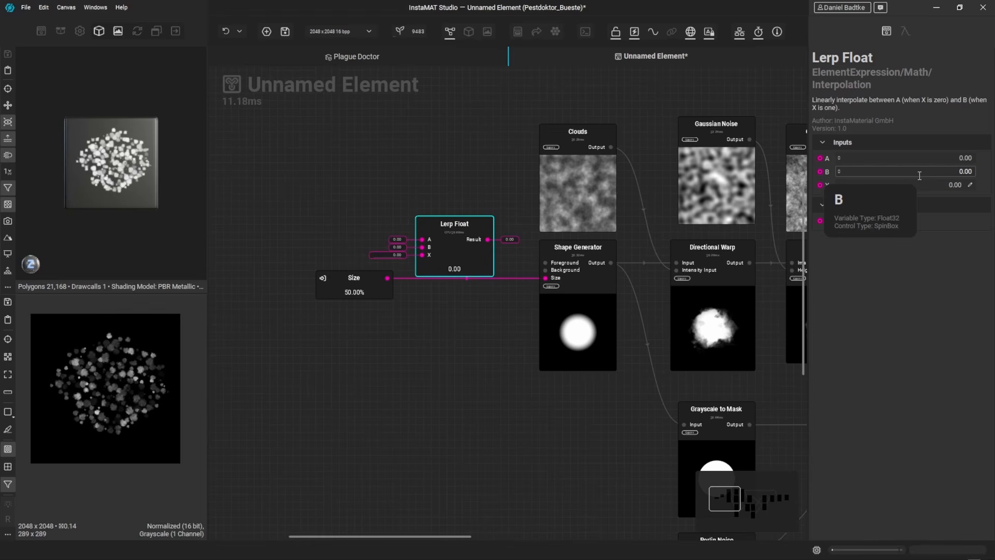
Step: Set the Lerp Float's A to 0.30 and B to 0.50
double_click(965, 158)
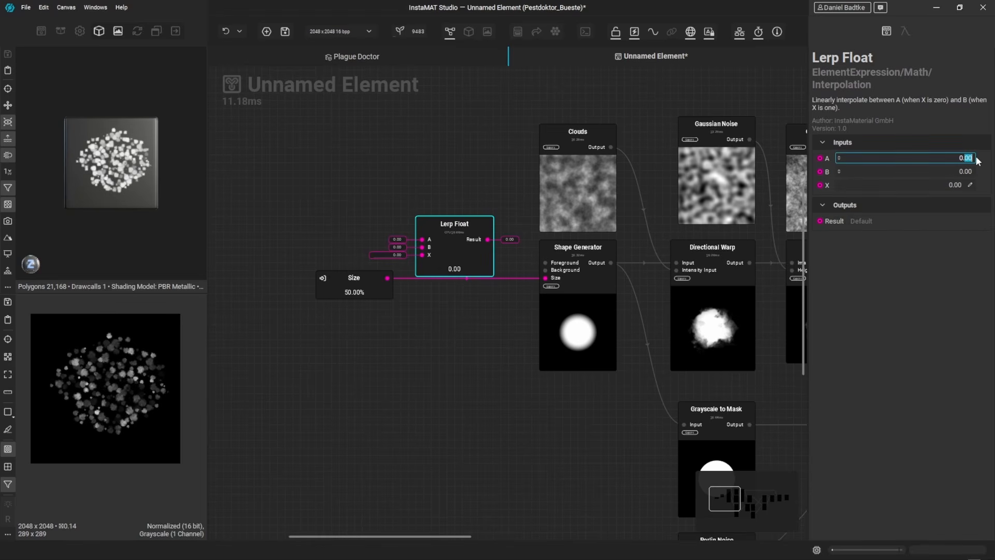
key(Return)
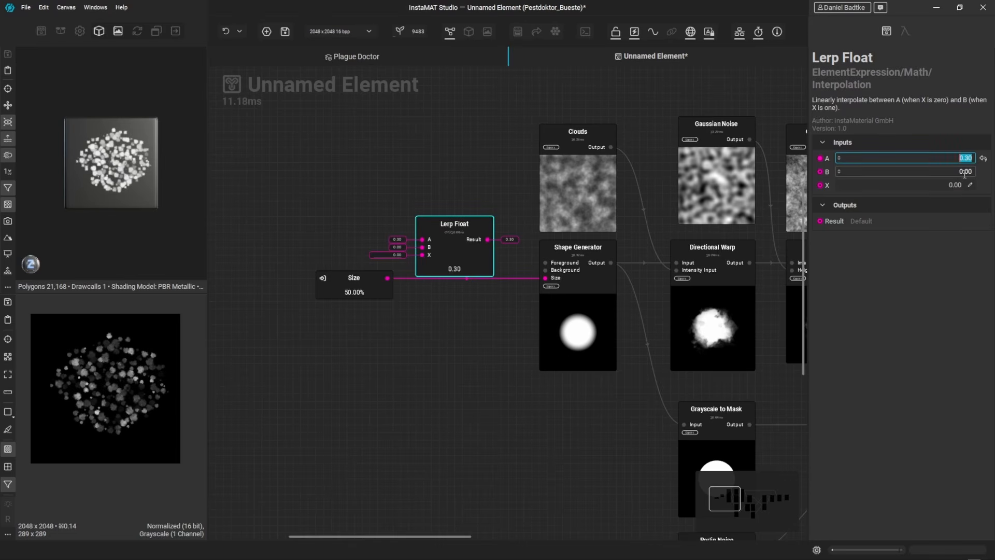
double_click(965, 172)
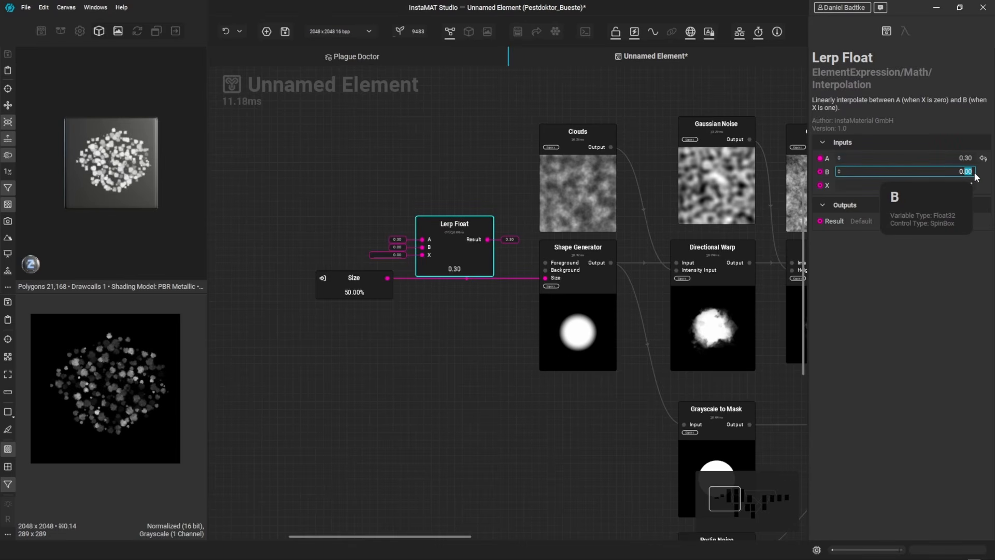
text(5)
key(Return)
Step: Wire the Size input into the Lerp Float's X and its Result into the Shape Generator's Size
click(432, 310)
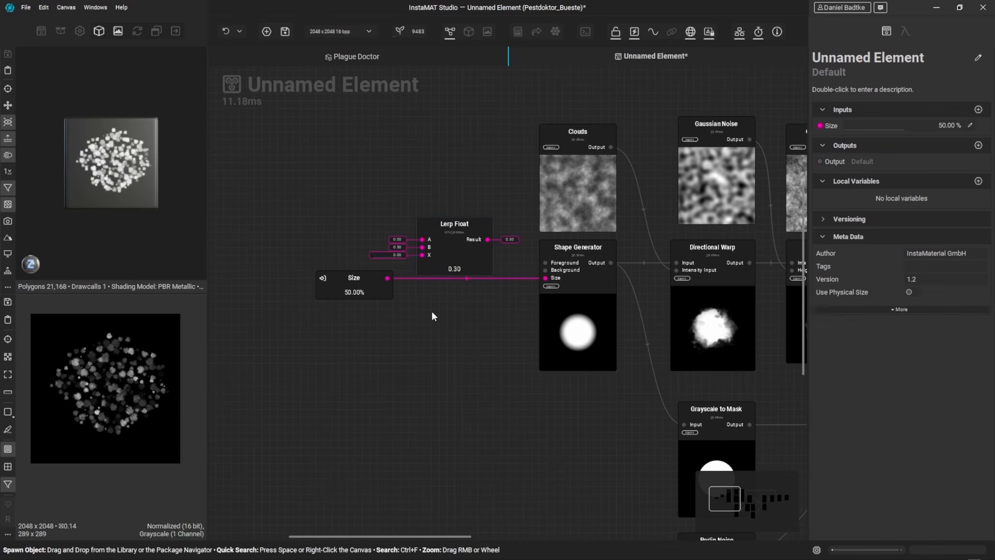
scroll(427, 307, up, 1)
drag(415, 256, 422, 246)
drag(497, 229, 564, 273)
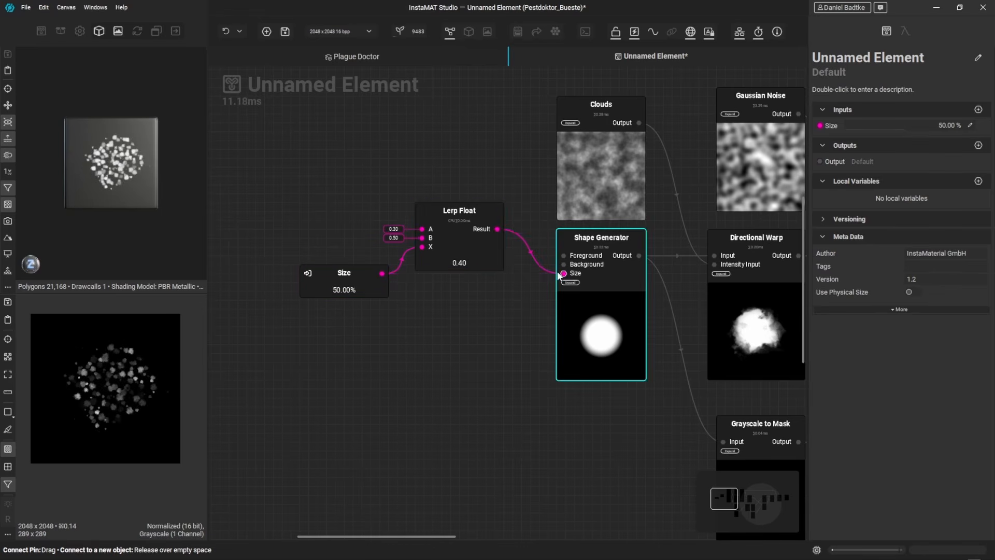
drag(468, 250, 477, 285)
scroll(477, 286, down, 3)
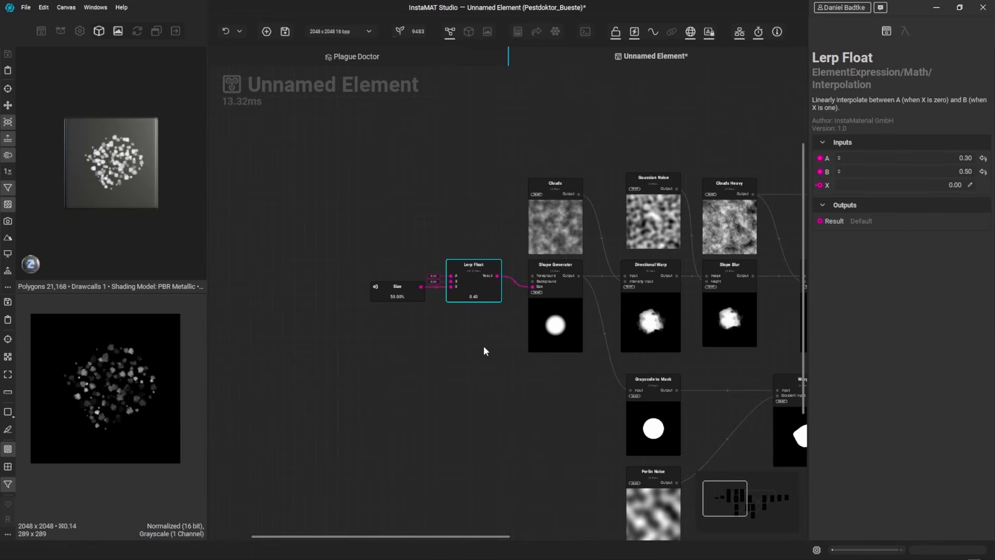
Step: Set the Size input to 100%
ctrl+click(393, 297)
scroll(440, 318, down, 2)
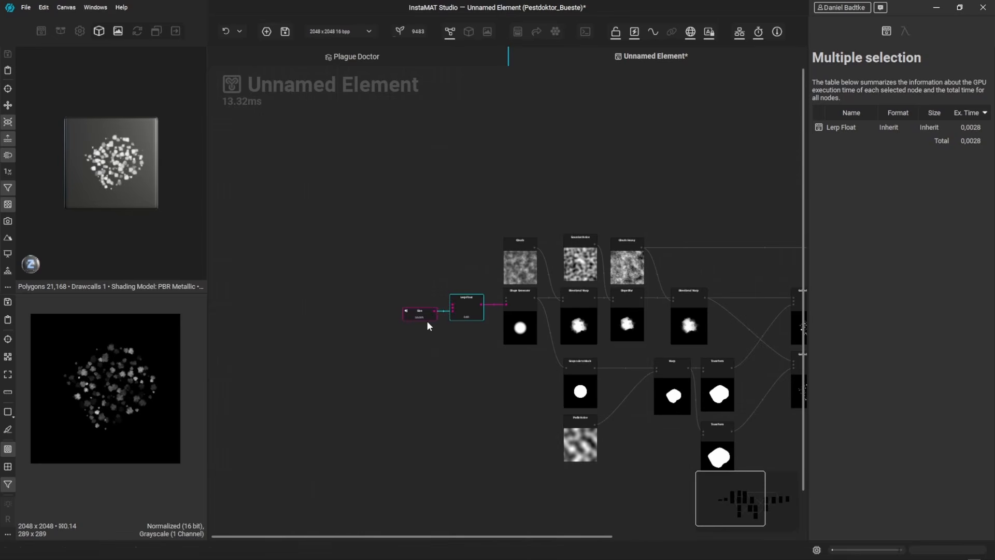
click(717, 153)
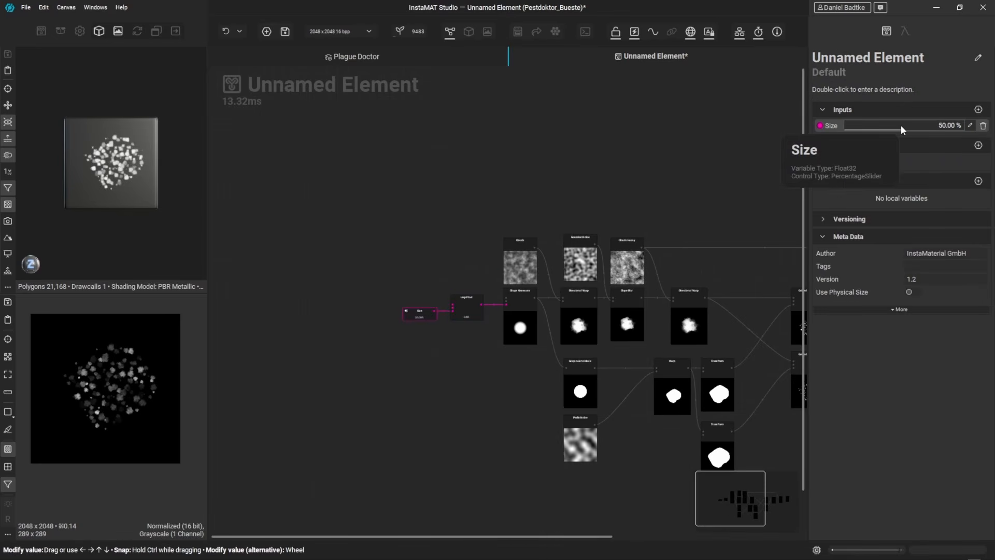
drag(900, 124, 979, 127)
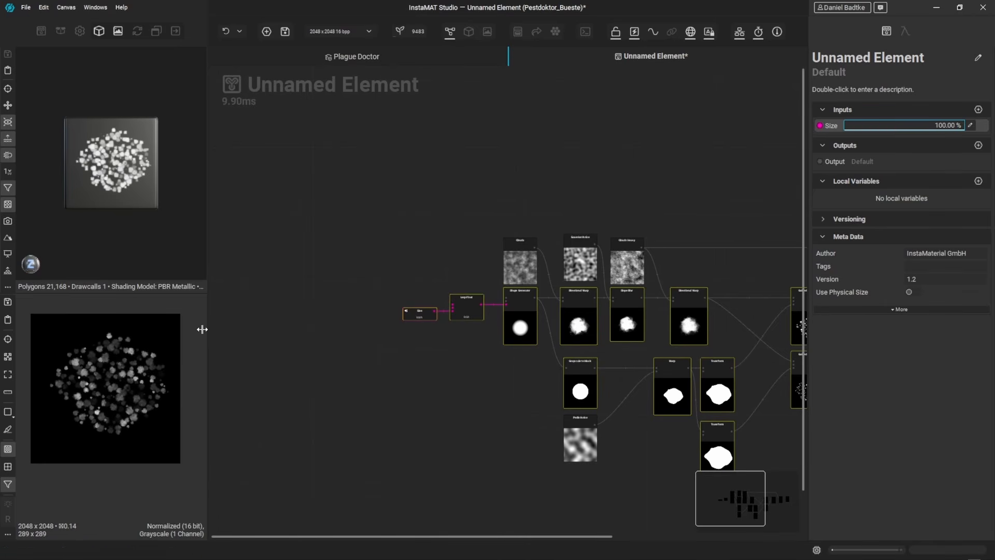
mouse_move(120, 402)
mouse_down()
mouse_move(111, 407)
mouse_move(123, 410)
mouse_up()
scroll(124, 409, up, 2)
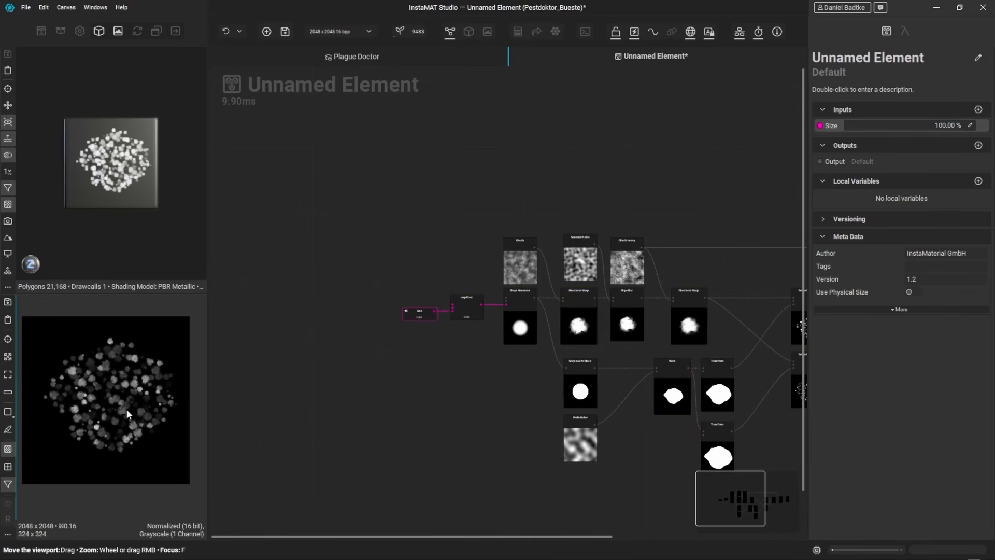
Step: Set the Lerp Float's A value to 0.25
click(478, 312)
double_click(967, 158)
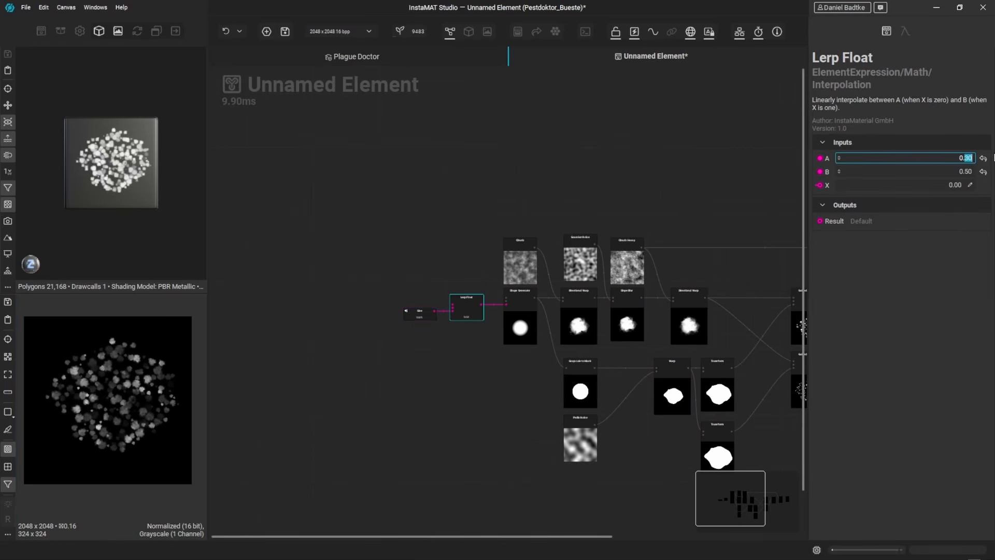
text(25)
key(Return)
Step: Rename the element graph to CustomBrush
middle_drag(641, 169, 624, 166)
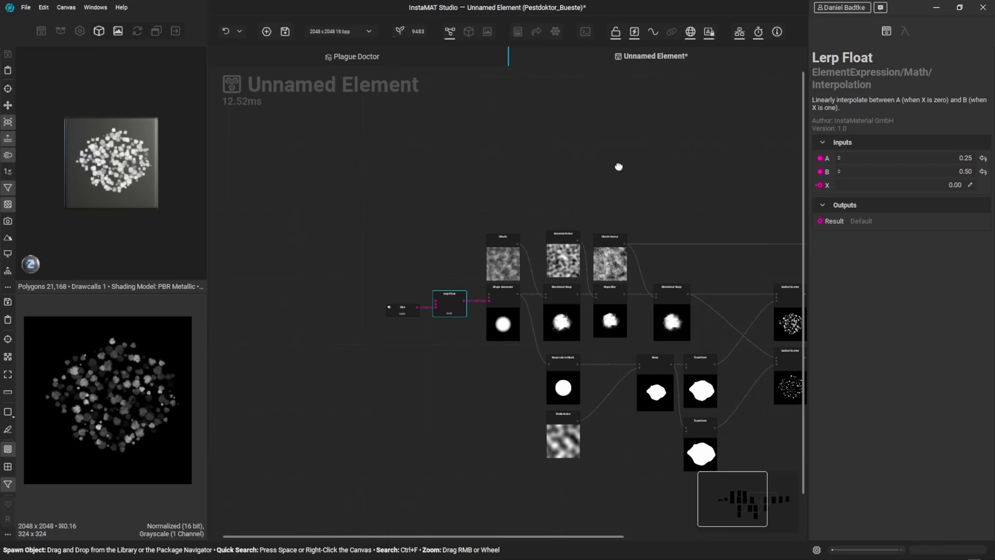
click(619, 165)
drag(917, 126, 939, 125)
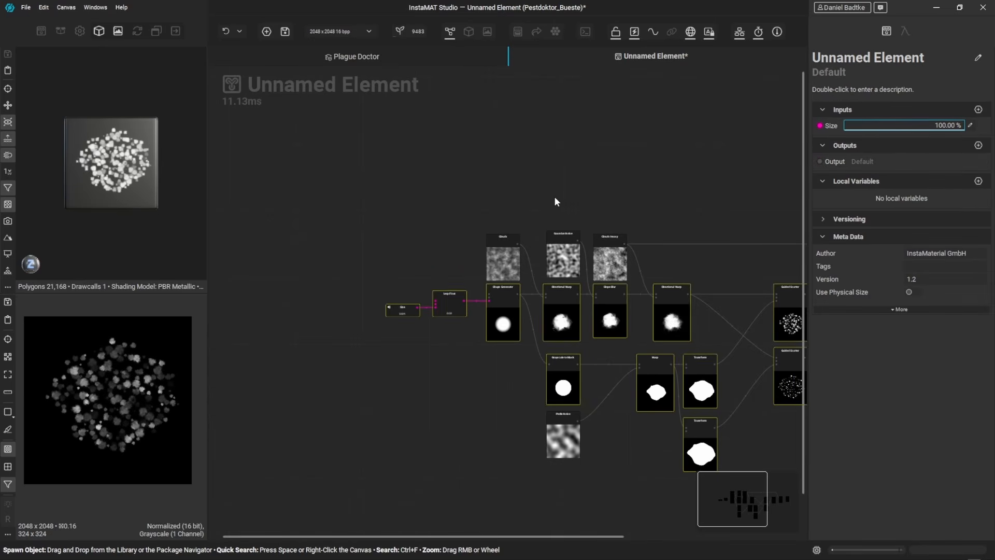
middle_drag(565, 180, 499, 183)
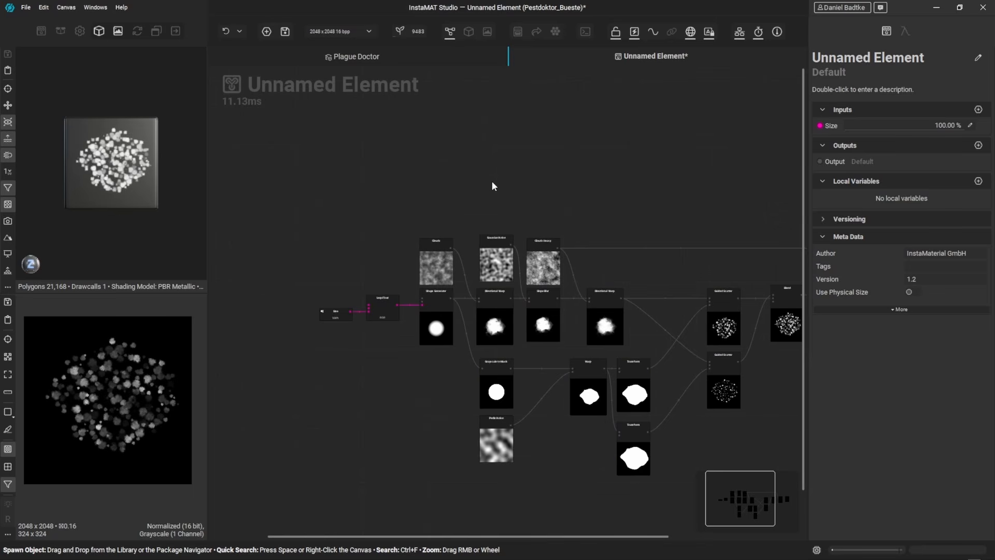
double_click(860, 58)
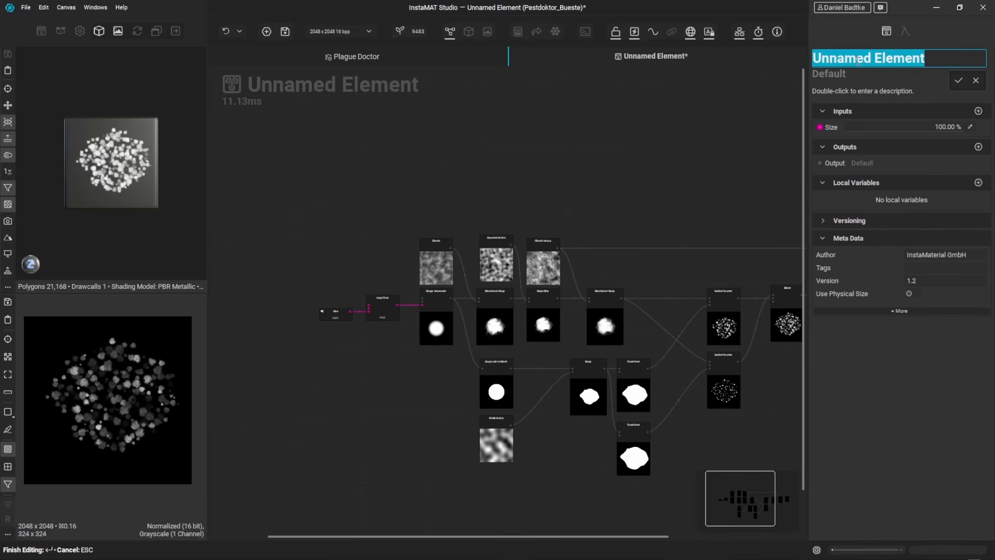
text(CustomBrush)
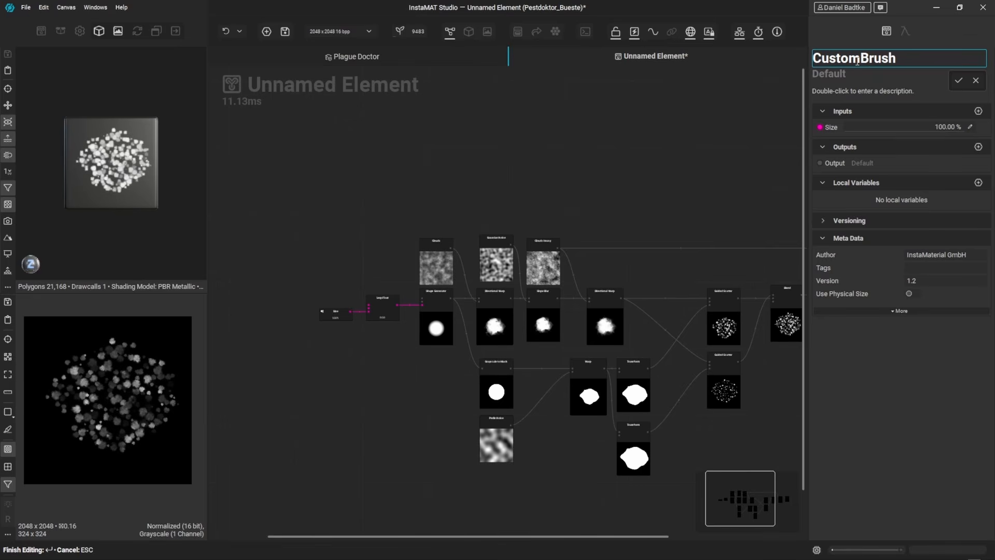
key(Return)
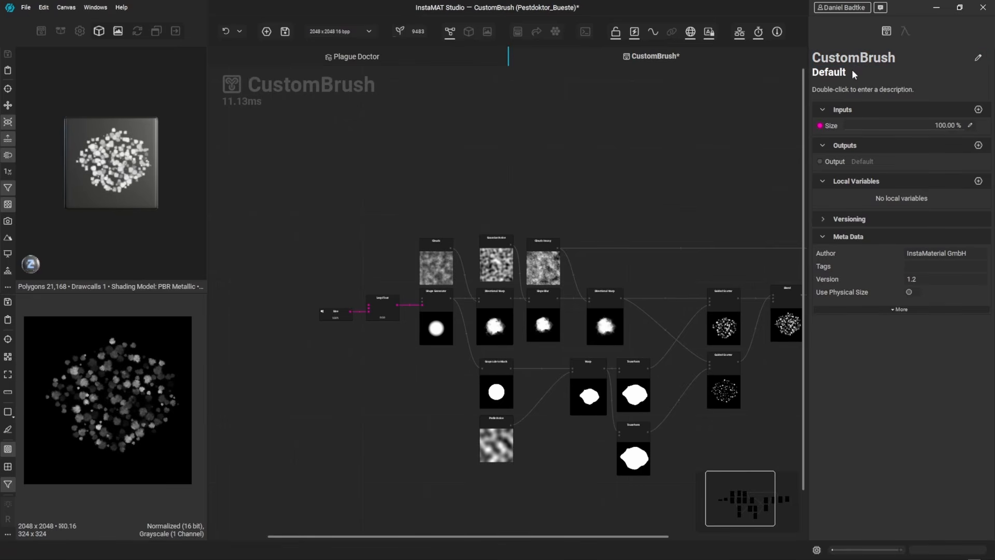
Step: Set the graph's category to PaintBrush/Mask
double_click(852, 69)
text(Pain)
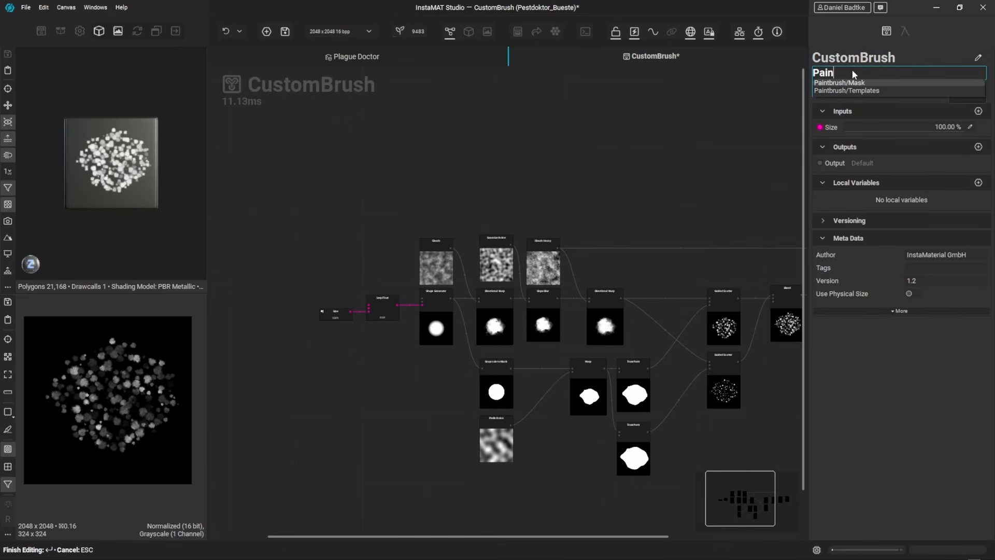
text(tBrush/Mask)
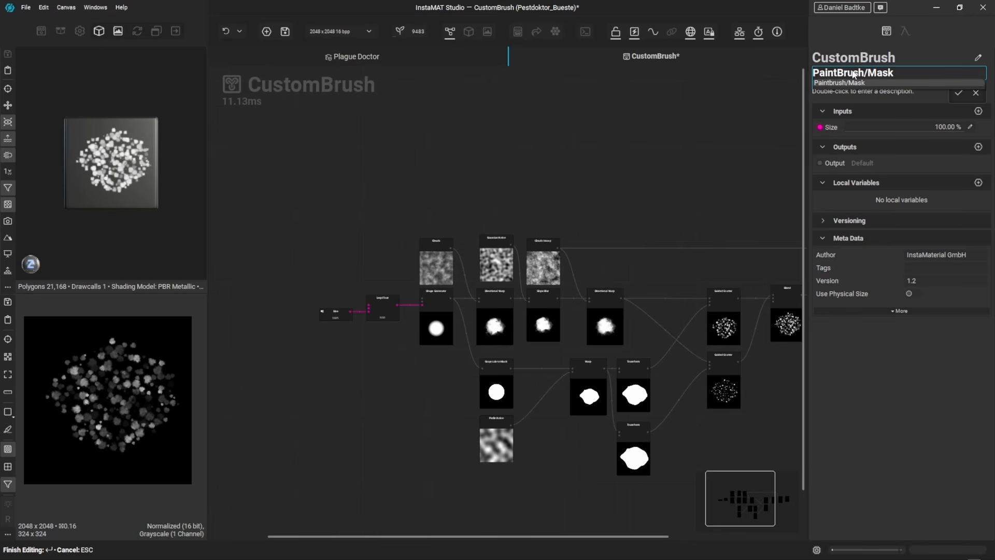
key(Return)
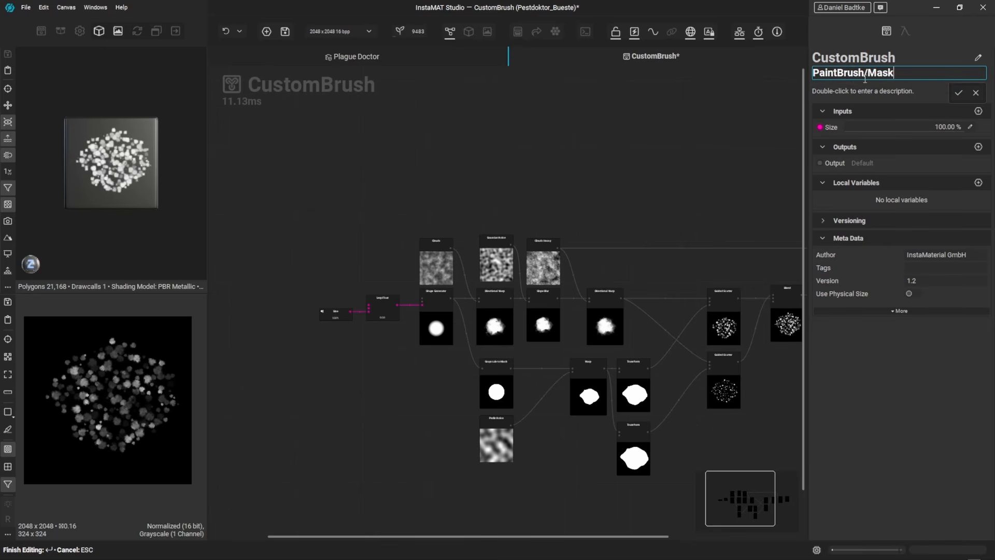
Step: Add the description "This is my demo brush." to the graph and save the package
double_click(865, 91)
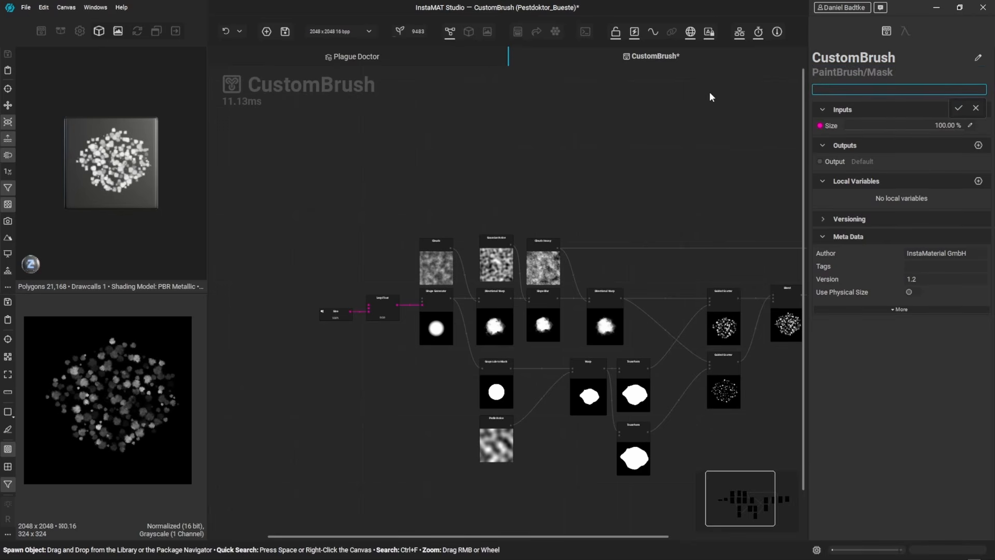
text(This is my demo brush.)
key(Return)
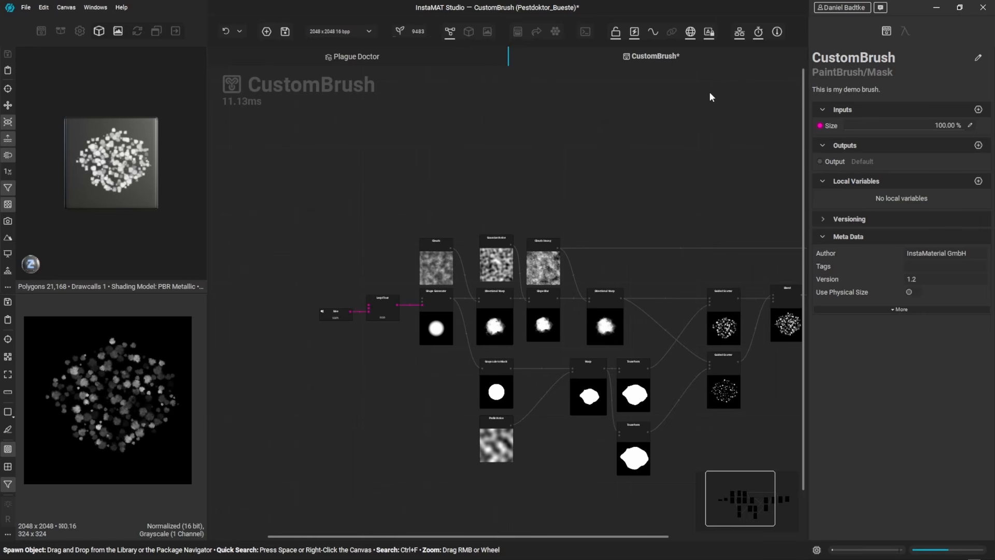
key(ctrl+s)
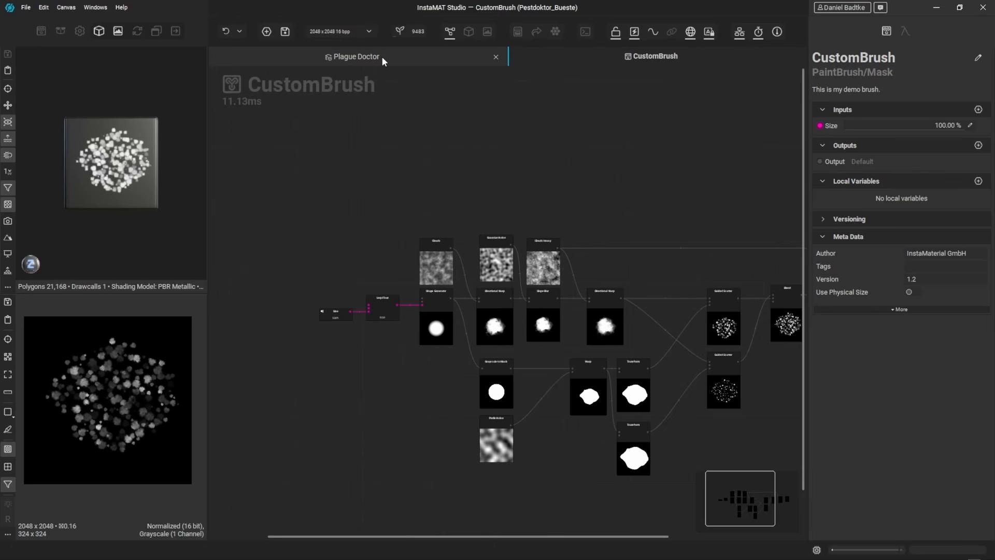
Step: Return to the Plague Doctor material and toggle raytraced effects in the viewport
click(381, 56)
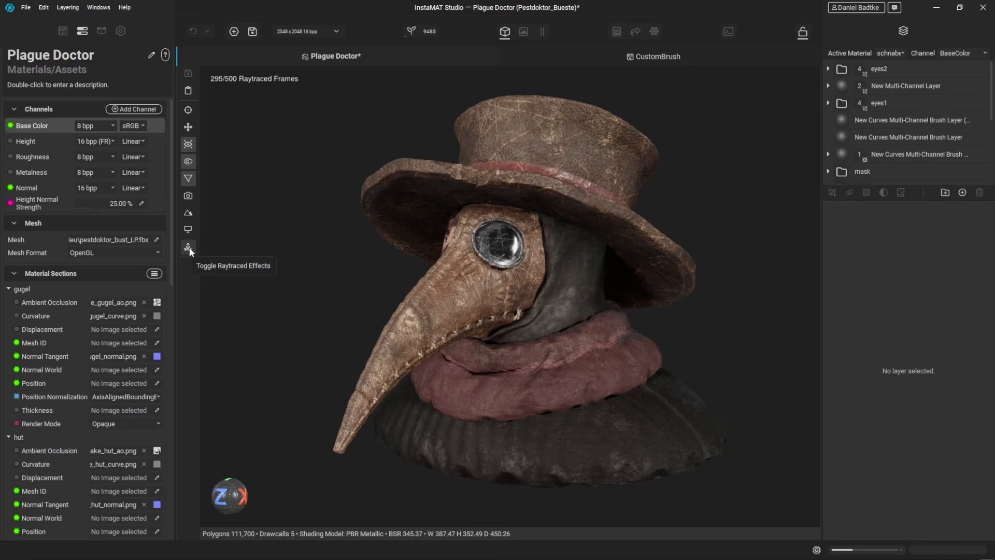
click(189, 248)
Step: Add a new Multi-Channel Brush layer above the eyes2 group
click(891, 67)
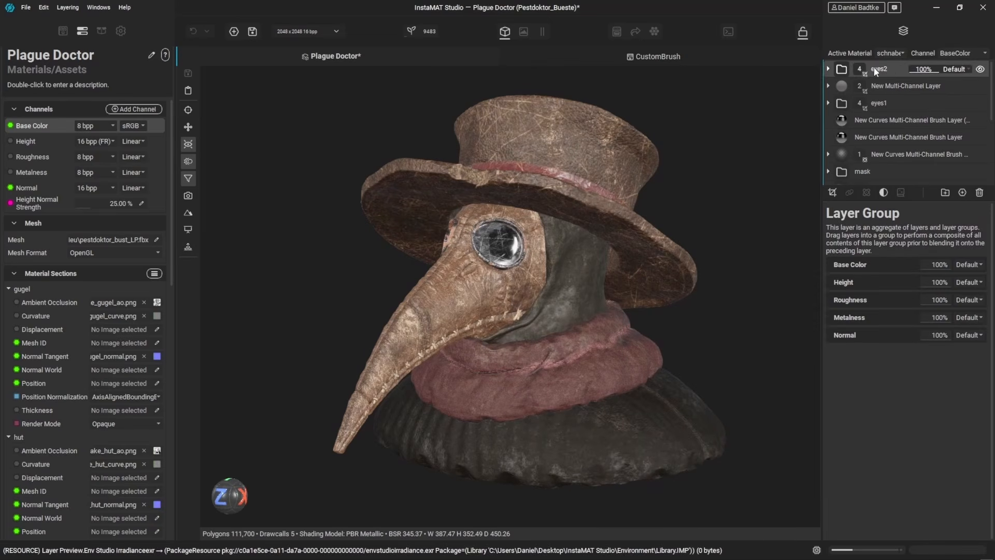
click(963, 193)
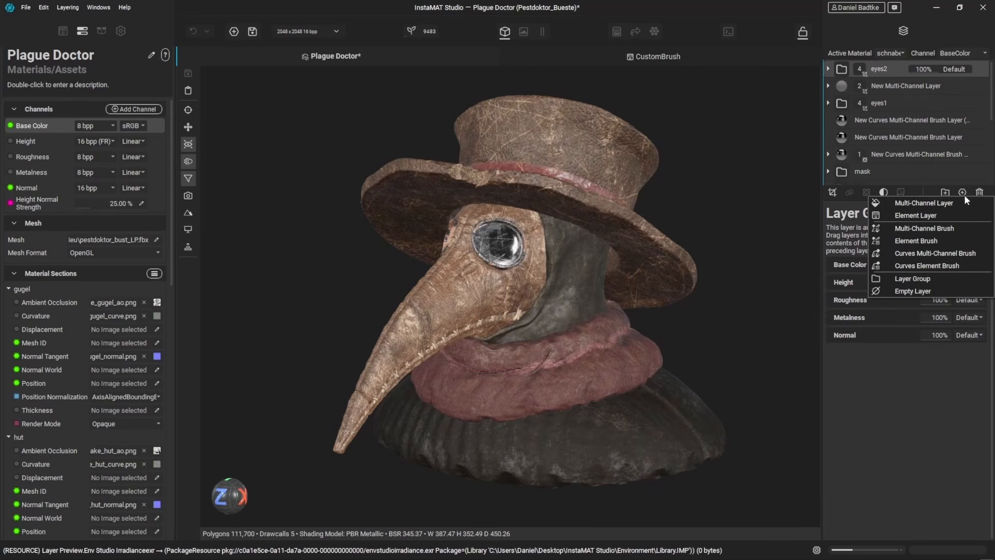
click(945, 229)
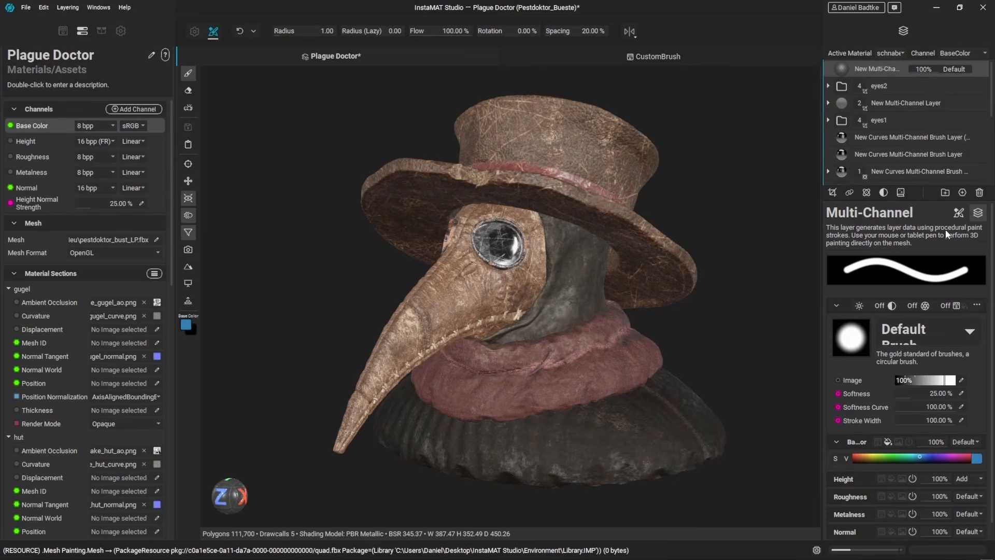
Step: Pick the CustomBrush from the current package as the layer's brush
click(971, 332)
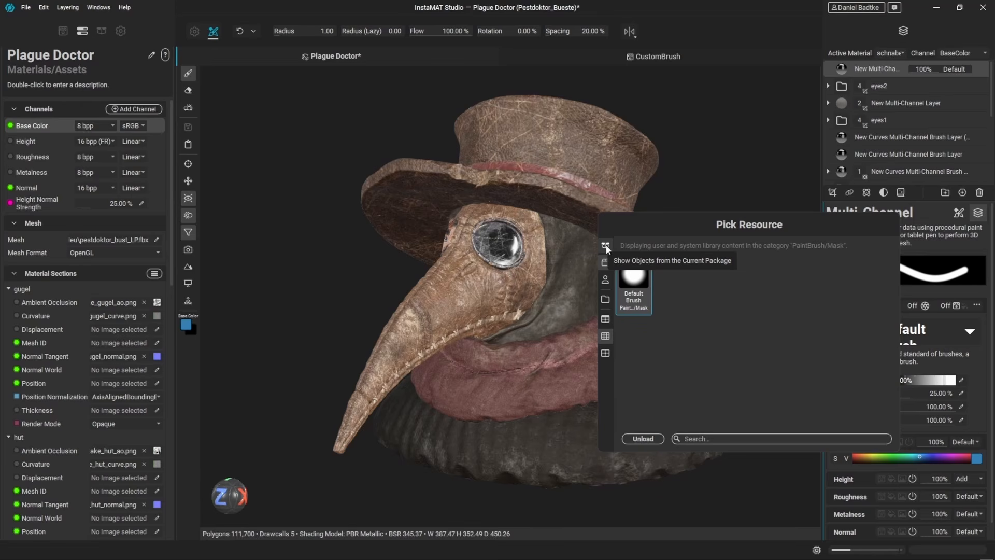
click(605, 246)
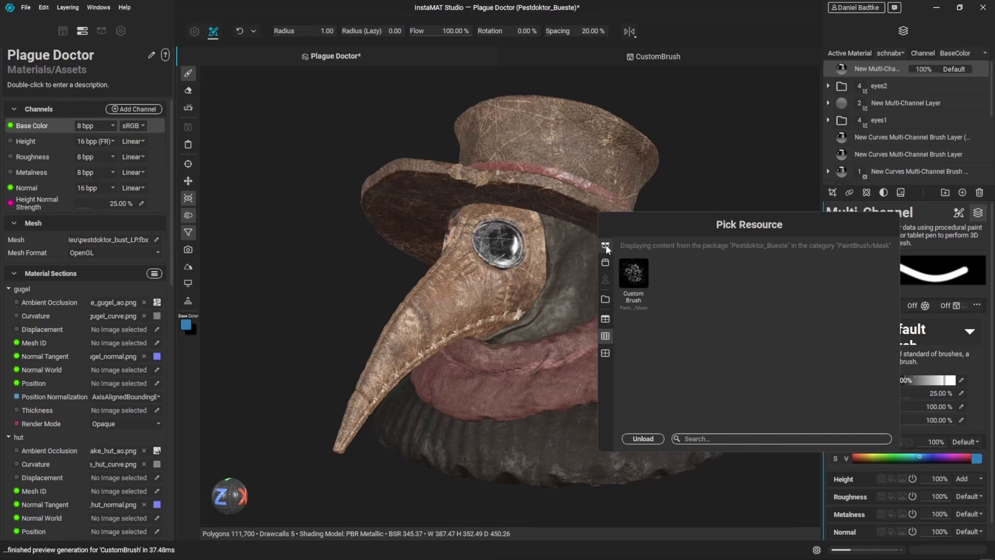
double_click(638, 280)
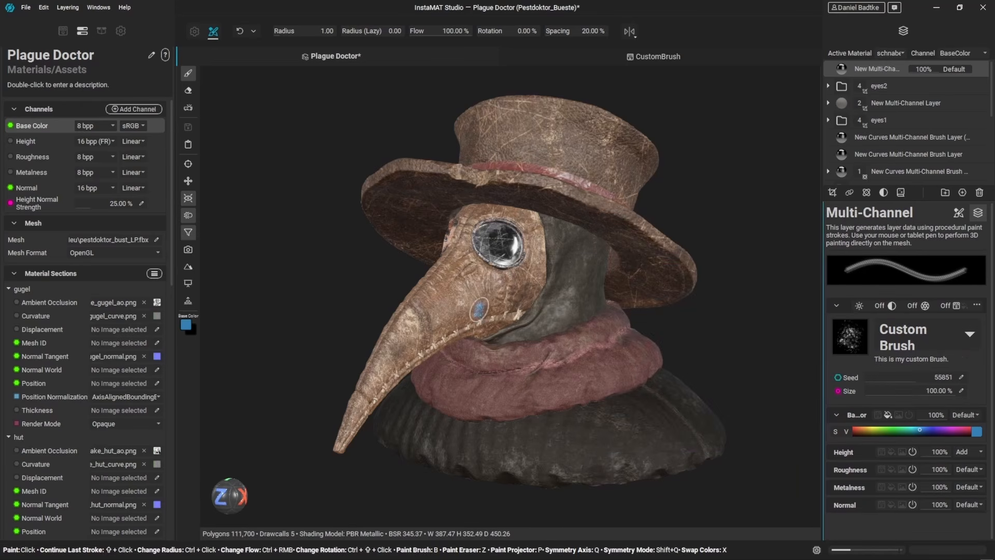
Step: Paint a test stroke below the mask's eye lens with the custom brush
mouse_move(478, 307)
ctrl+mouse_down()
mouse_move(524, 301)
mouse_move(453, 314)
mouse_move(421, 298)
ctrl+mouse_up()
scroll(446, 306, up, 1)
scroll(446, 304, up, 2)
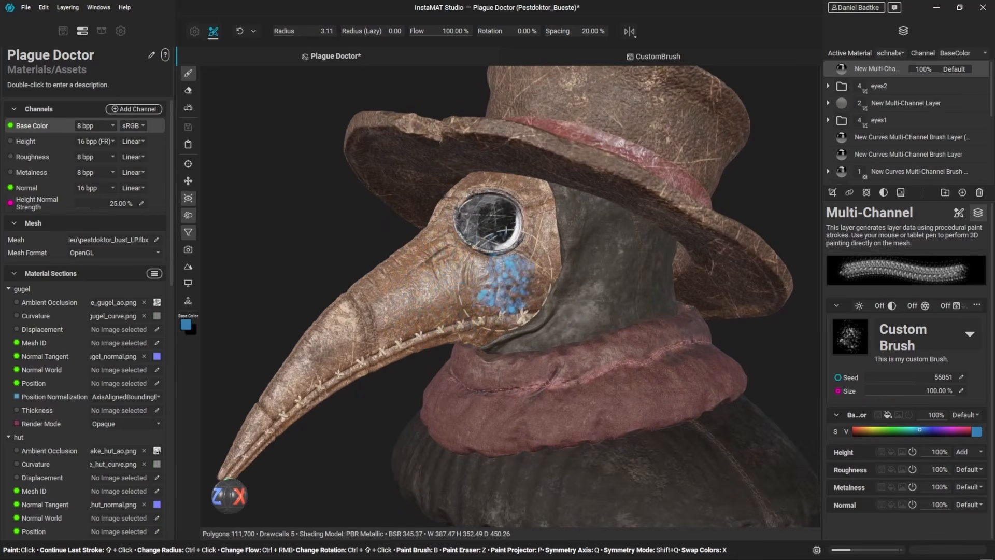
Step: Set the brush's base color to a dark brown
scroll(574, 239, up, 2)
click(976, 431)
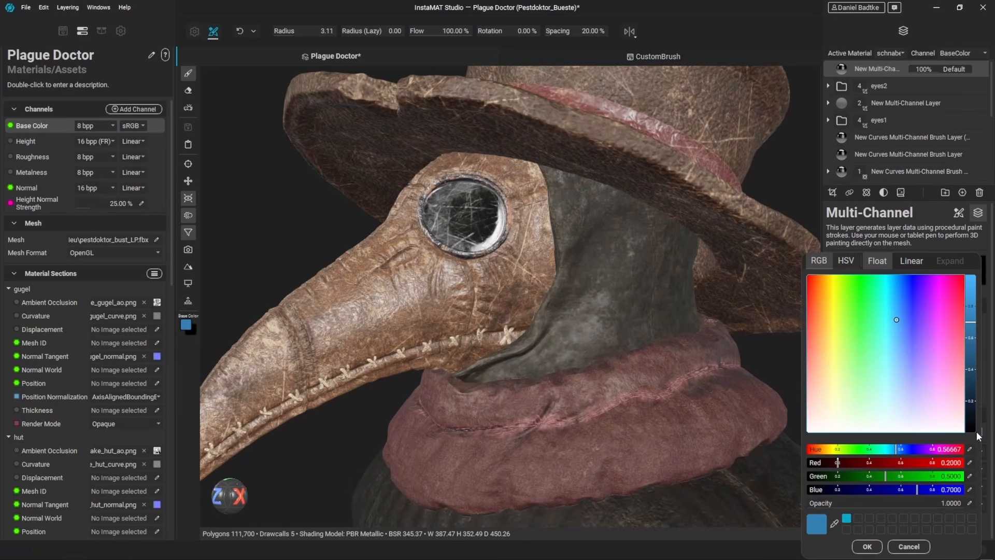
click(823, 368)
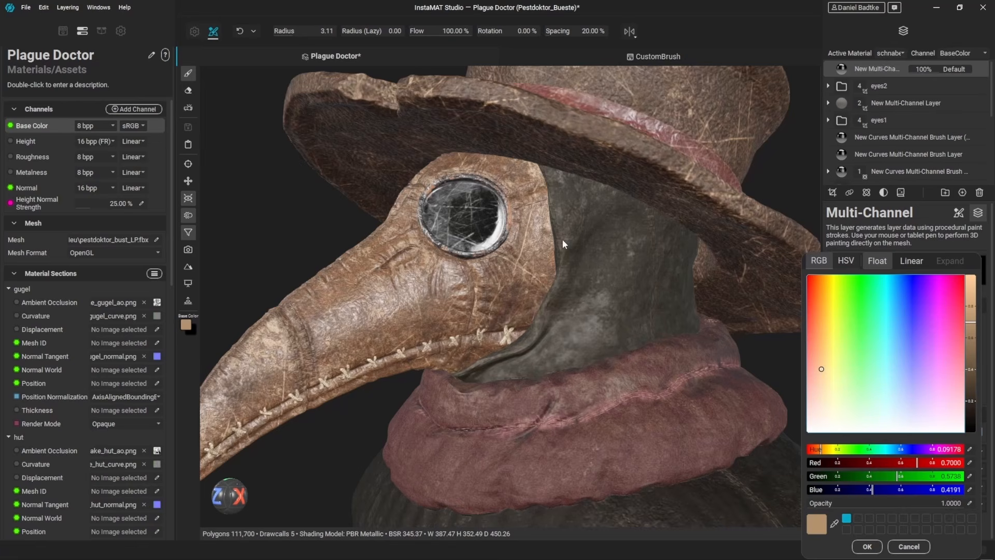
click(974, 377)
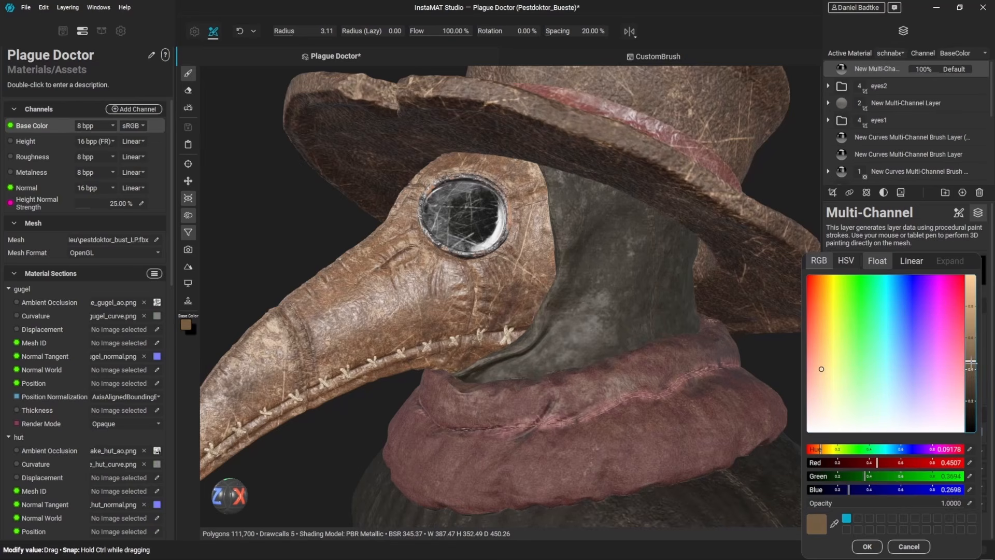
drag(973, 377, 974, 393)
click(867, 546)
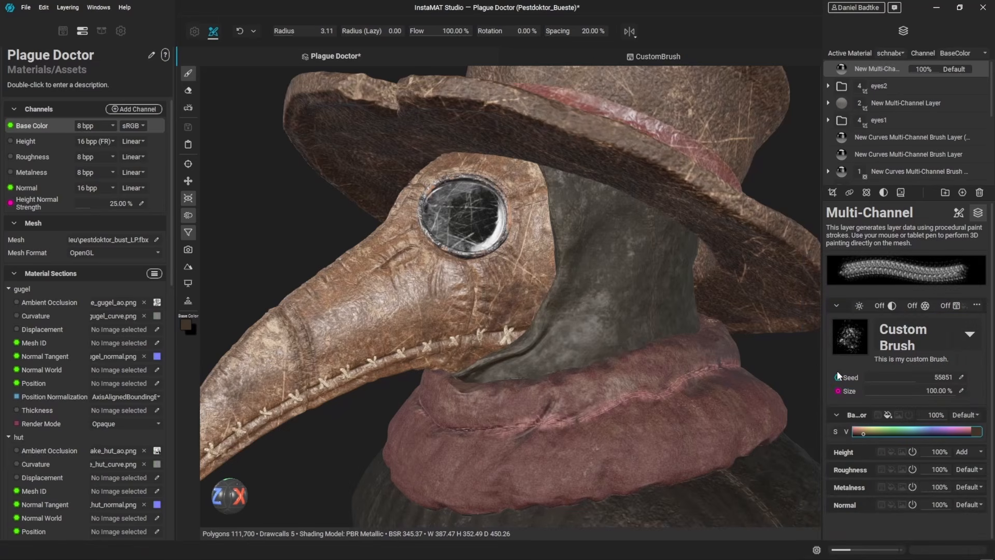
Step: Enable the brush's roughness channel and set it to 88%
click(891, 469)
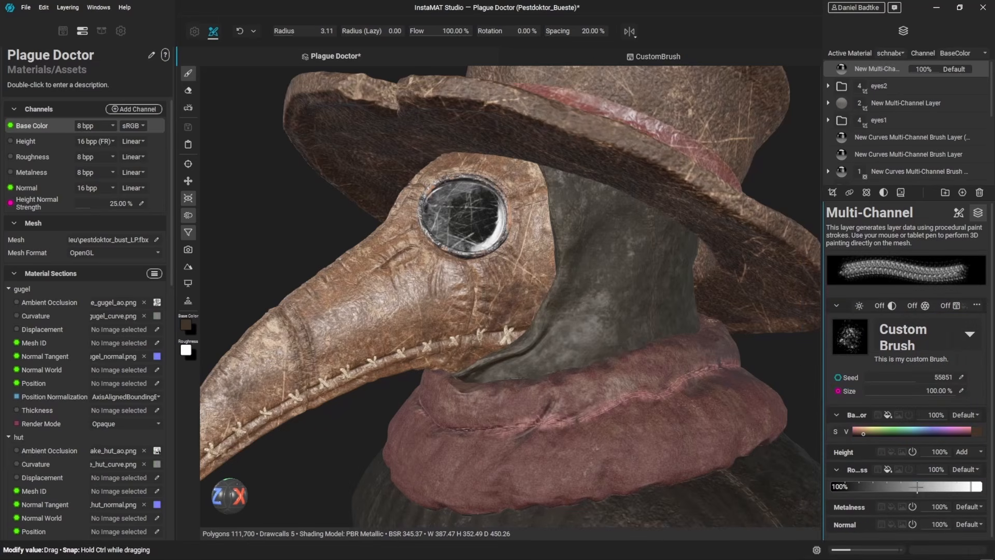
drag(968, 486, 954, 487)
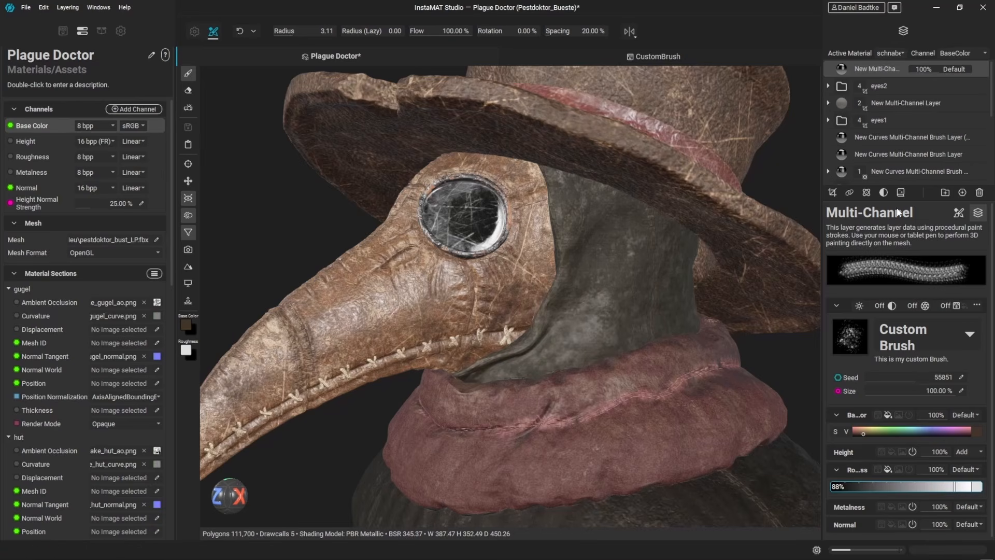
Step: Set the brush dynamics to 100% rotation, 66.67% flow and 47.73% size jitter
click(958, 214)
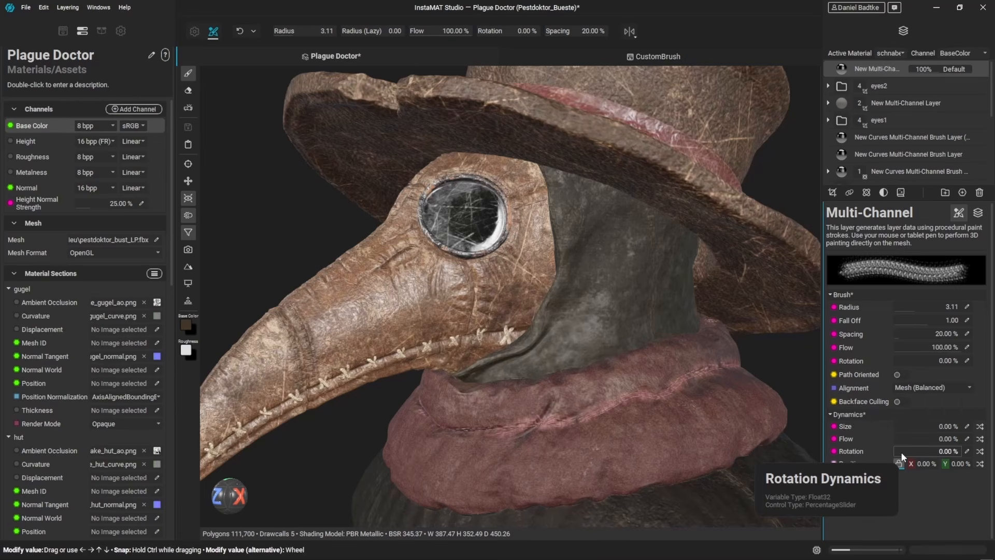
drag(901, 452, 963, 448)
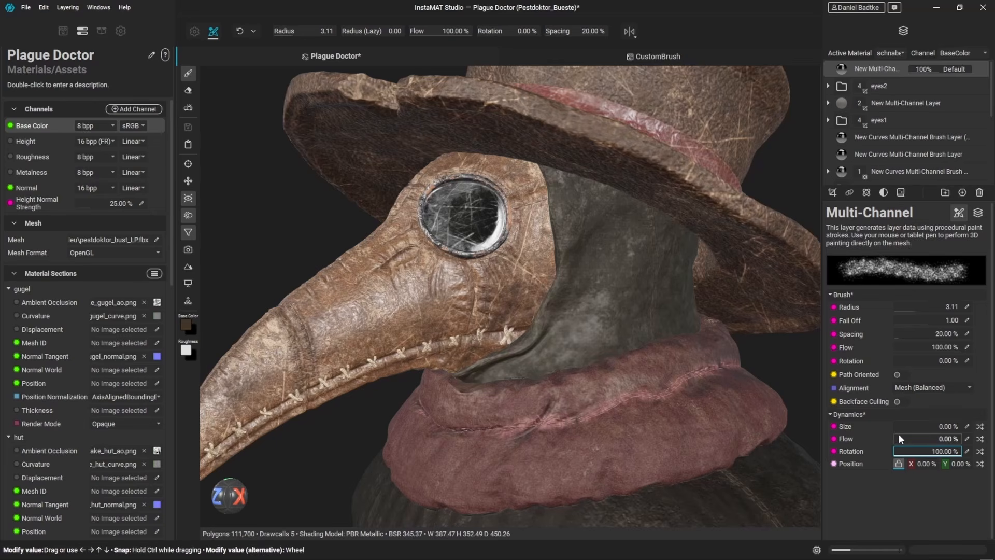
mouse_move(899, 437)
mouse_down()
mouse_move(921, 438)
mouse_move(920, 426)
mouse_move(929, 427)
mouse_up()
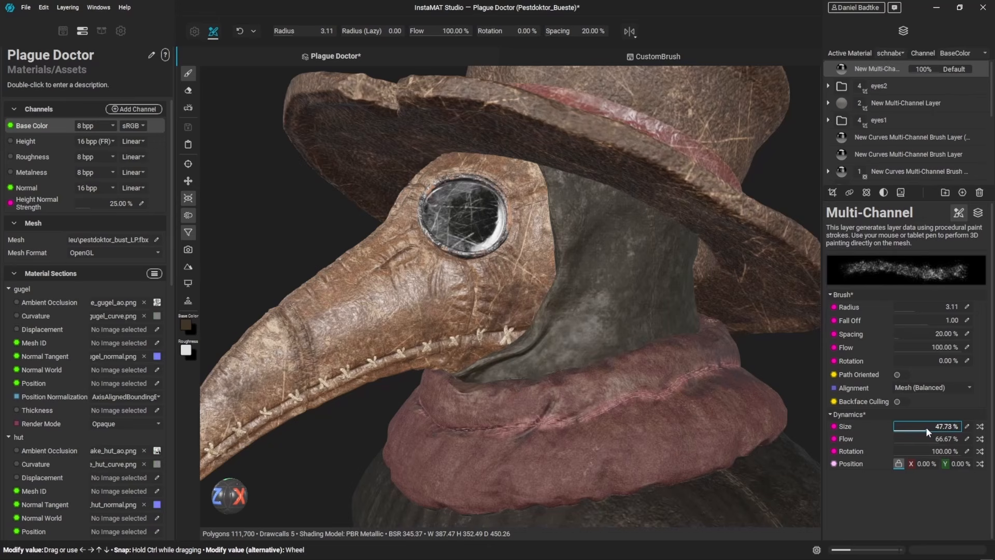
Step: Reduce the brush radius to about 1.82 and paint a stroke beside the mask's eye lens
scroll(539, 238, up, 5)
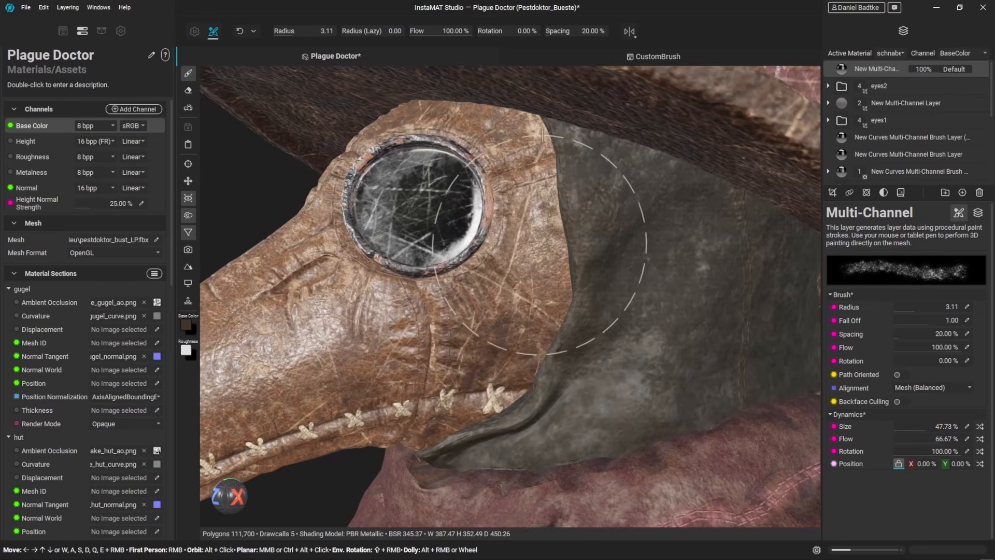
ctrl+right_drag(542, 215, 498, 215)
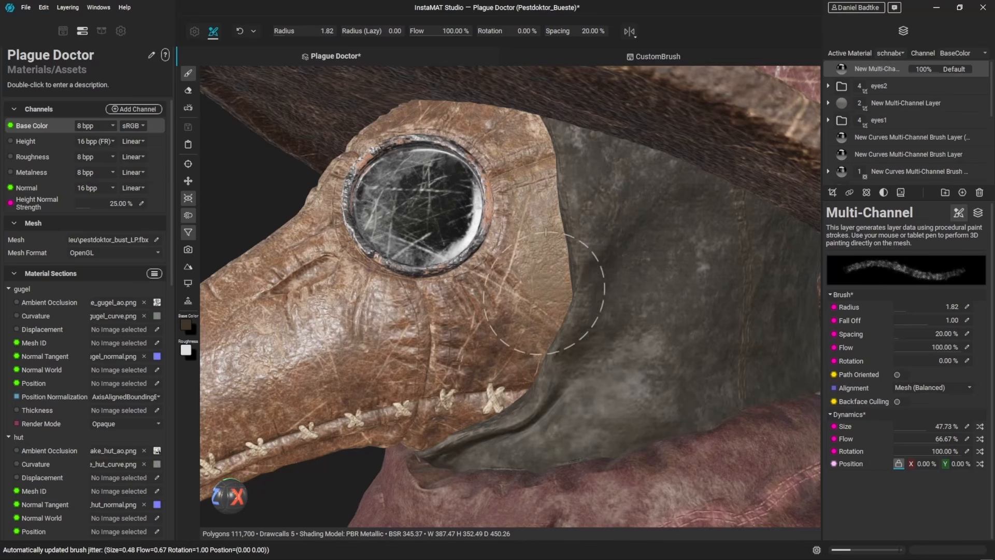
mouse_move(545, 294)
mouse_down()
mouse_move(513, 378)
mouse_move(510, 334)
mouse_up()
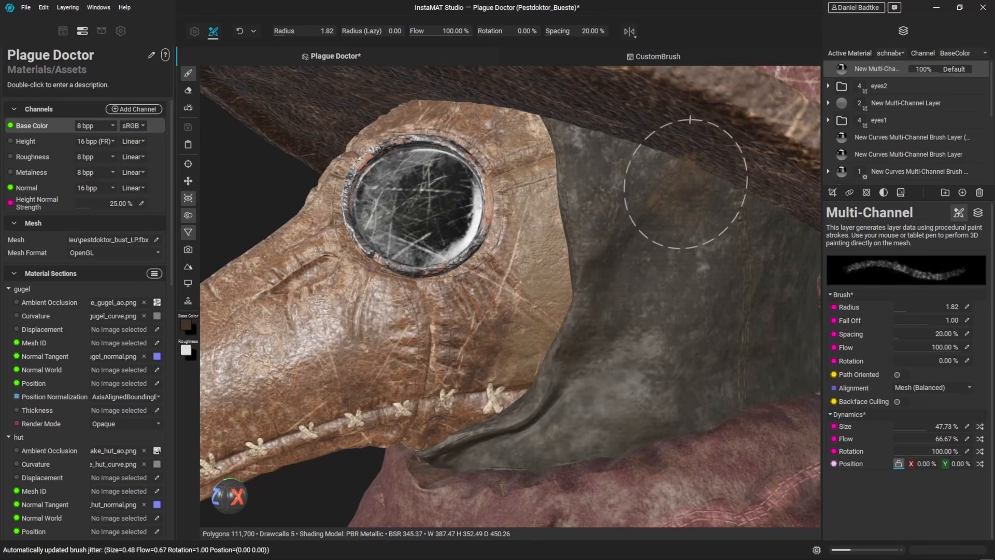
Step: Darken the brush's base color further
click(978, 213)
click(974, 428)
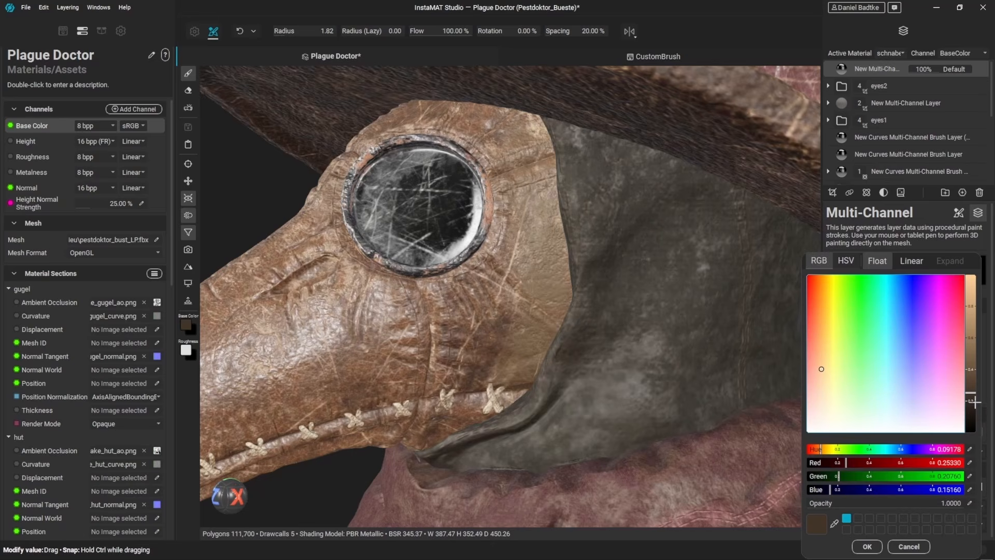
drag(974, 402, 973, 413)
click(868, 546)
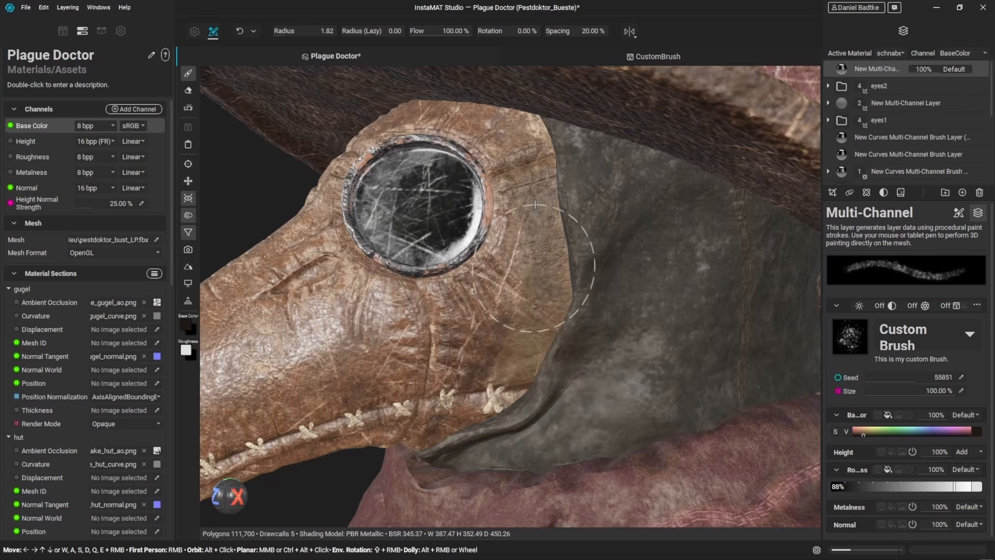
Step: Paint another stroke beside the mask's eye lens with the custom brush
alt+drag(524, 317, 548, 327)
scroll(537, 290, down, 2)
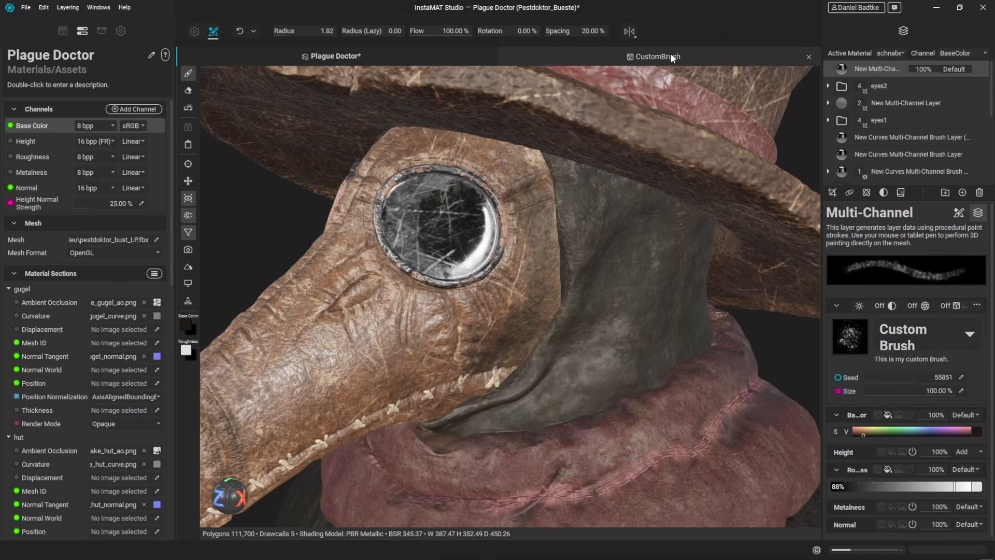
Step: Lower the custom brush's Size parameter to 32.77% and paint a stroke on the beak near the lens
drag(943, 391, 894, 387)
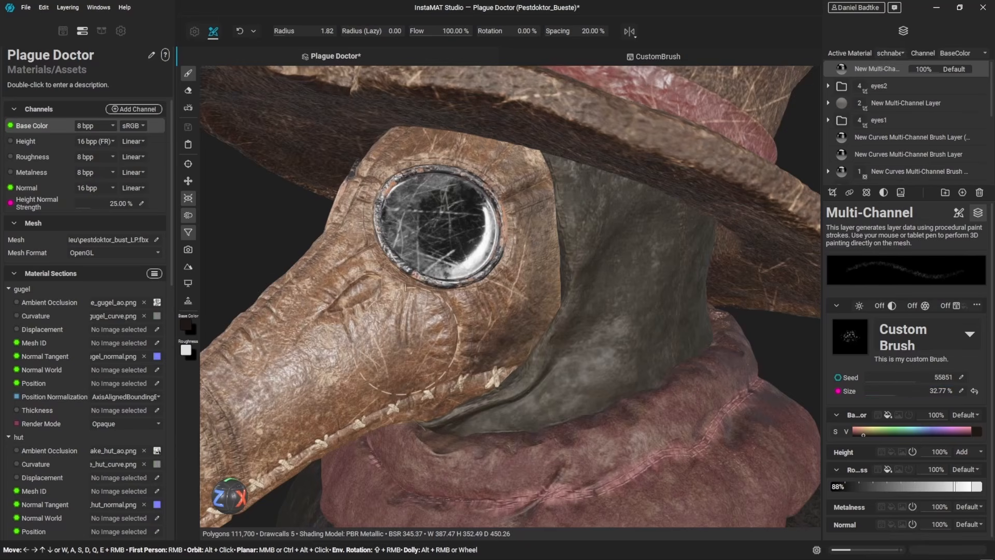
alt+drag(387, 363, 367, 346)
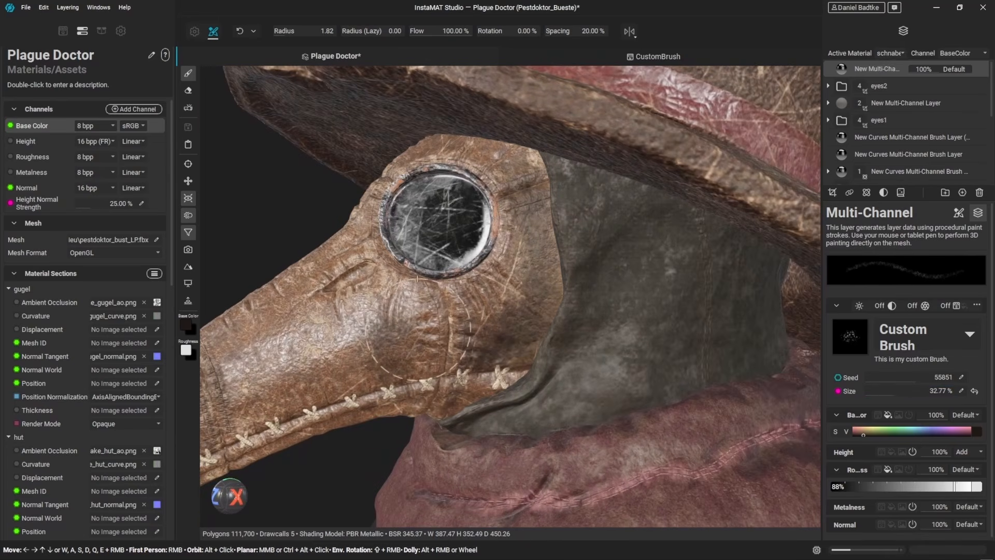
Step: Darken the brush's base color to nearly black in the color picker and confirm it
click(976, 431)
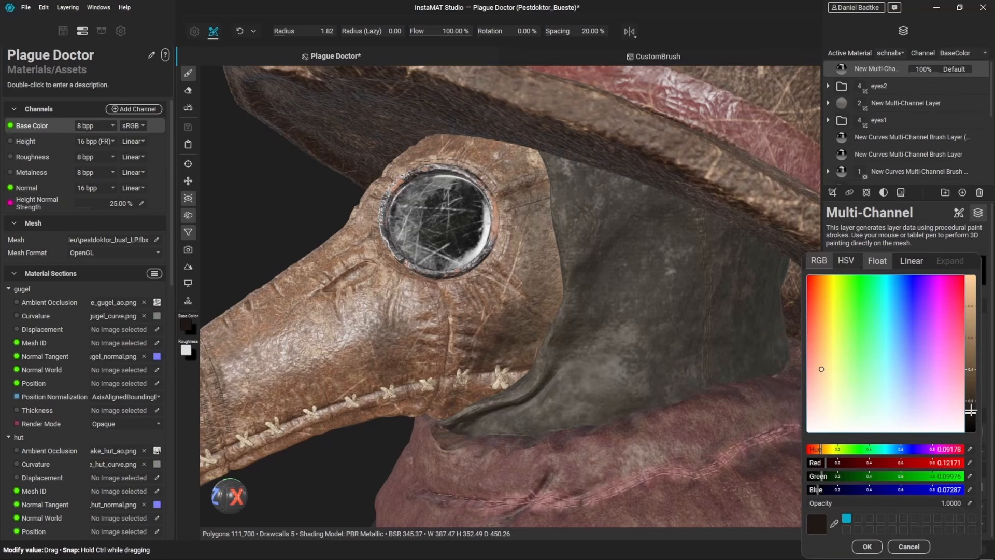
drag(971, 416, 971, 423)
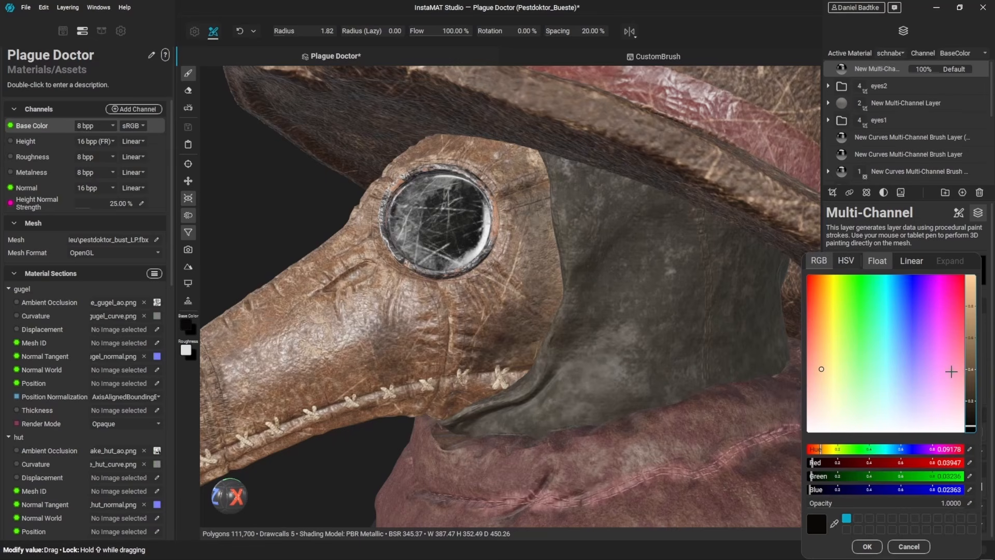
click(868, 546)
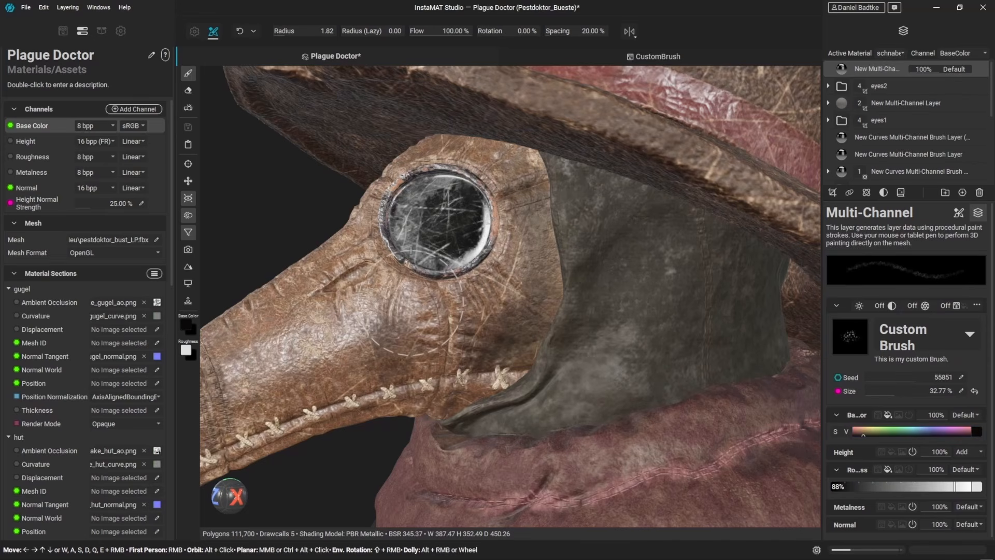
Step: Paint several short strokes along the beak and around the eye lens
mouse_move(417, 331)
alt+mouse_down()
mouse_move(391, 345)
mouse_move(423, 336)
alt+mouse_up()
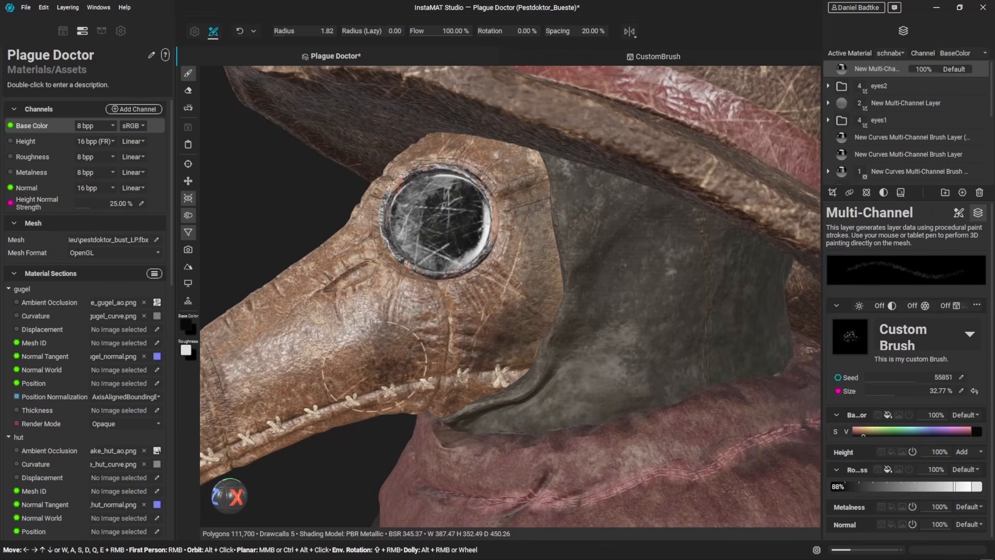
mouse_move(401, 374)
alt+mouse_down()
mouse_move(423, 353)
mouse_move(372, 384)
alt+mouse_up()
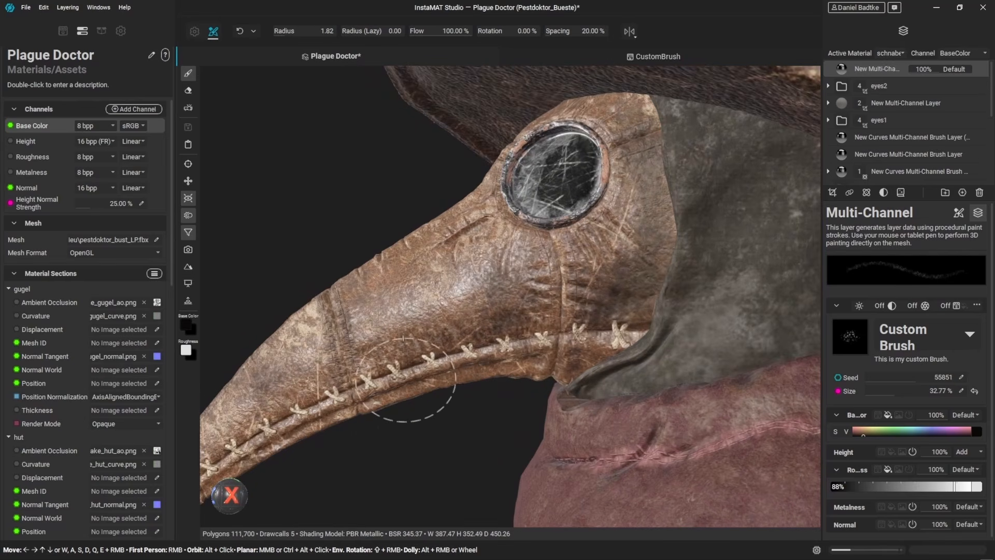
alt+drag(474, 366, 482, 373)
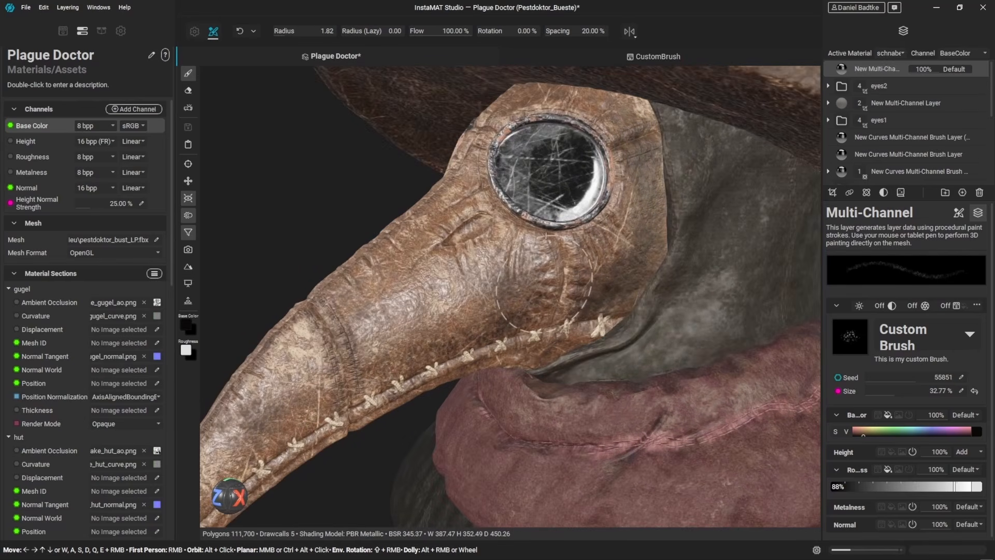
alt+drag(549, 249, 551, 244)
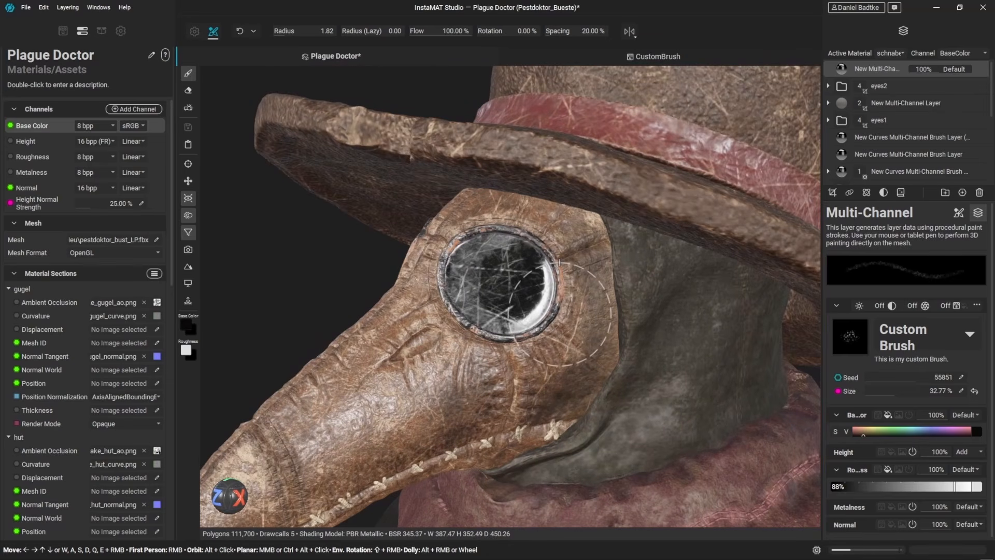
Step: In the CustomBrush graph, switch the Shape Generator's shape to Box and shrink it to width 0.49 and height 0.32
click(667, 58)
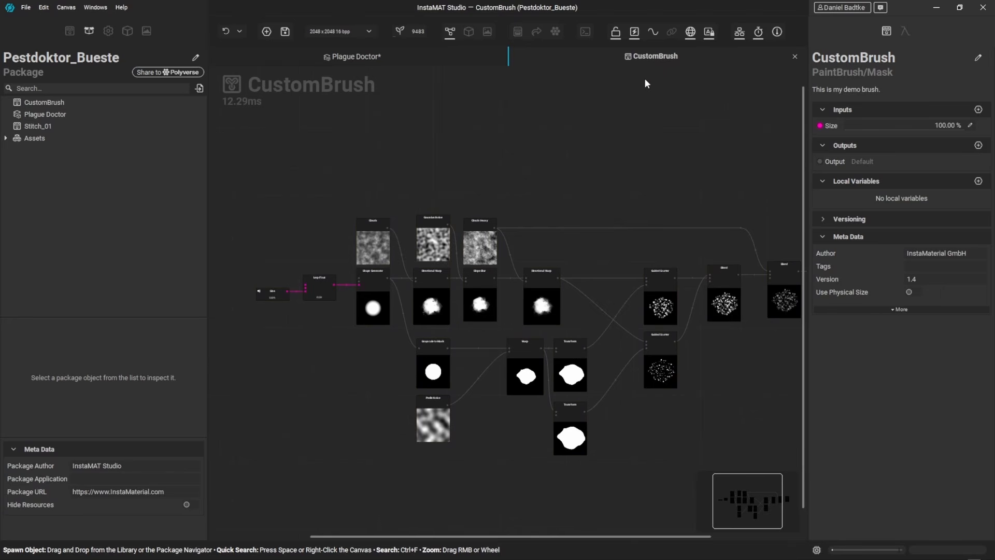
click(373, 295)
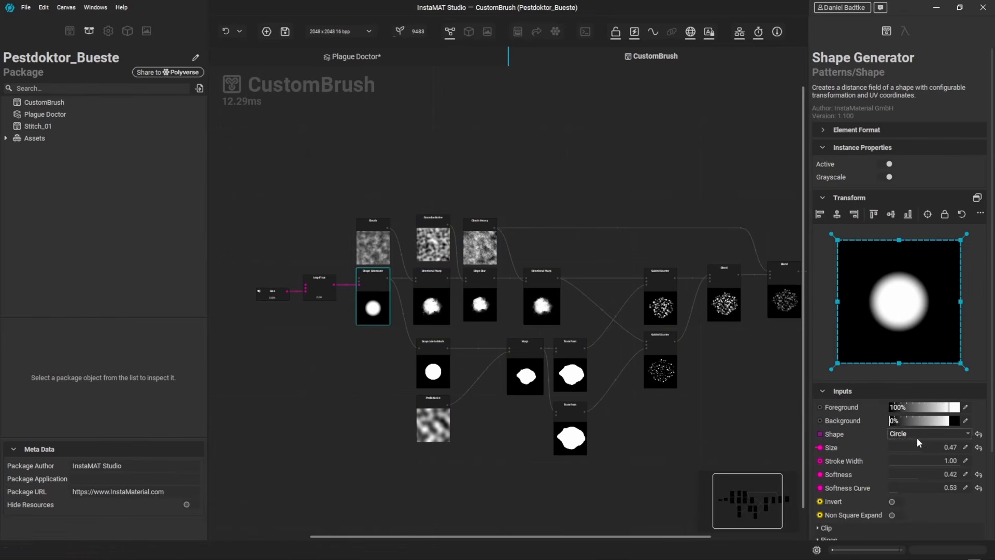
click(916, 436)
click(902, 253)
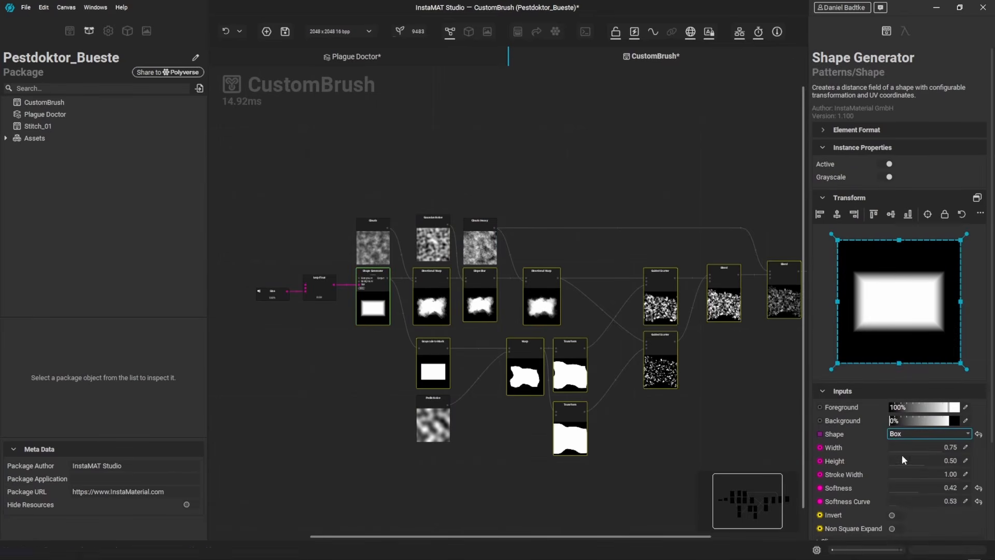
drag(917, 462, 922, 449)
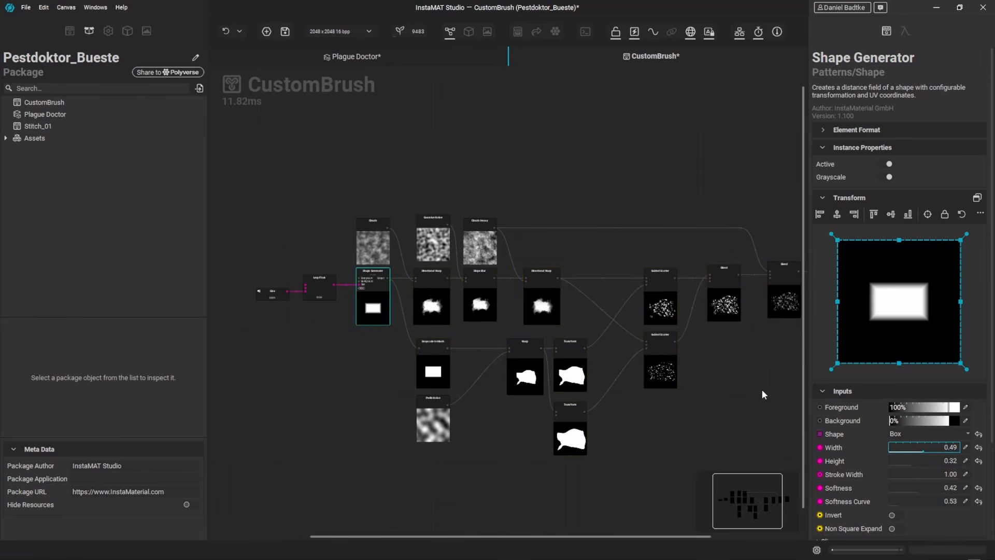
Step: Return to the Plague Doctor, select the top Multi-Channel layer and paint box-brush strokes on the beak and near the lens
click(387, 57)
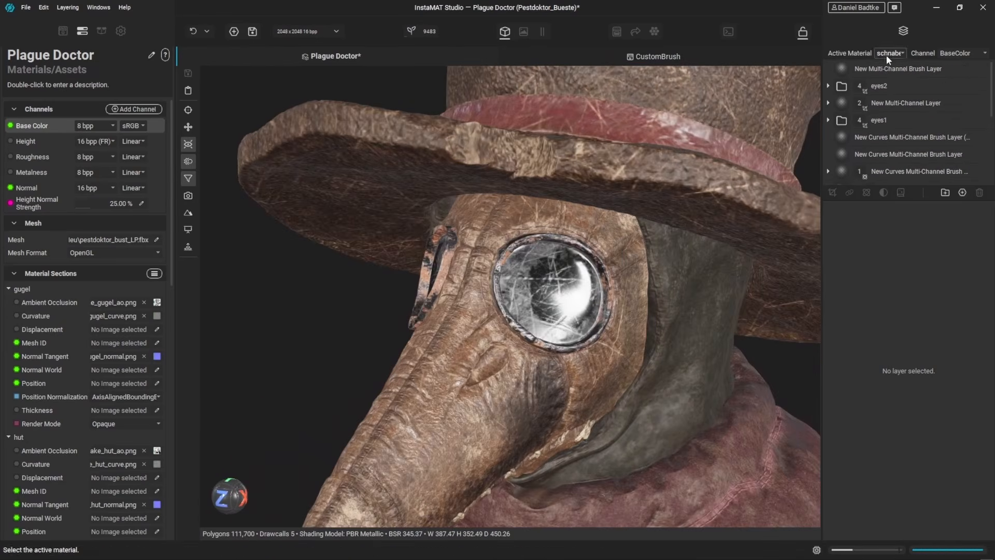
click(867, 71)
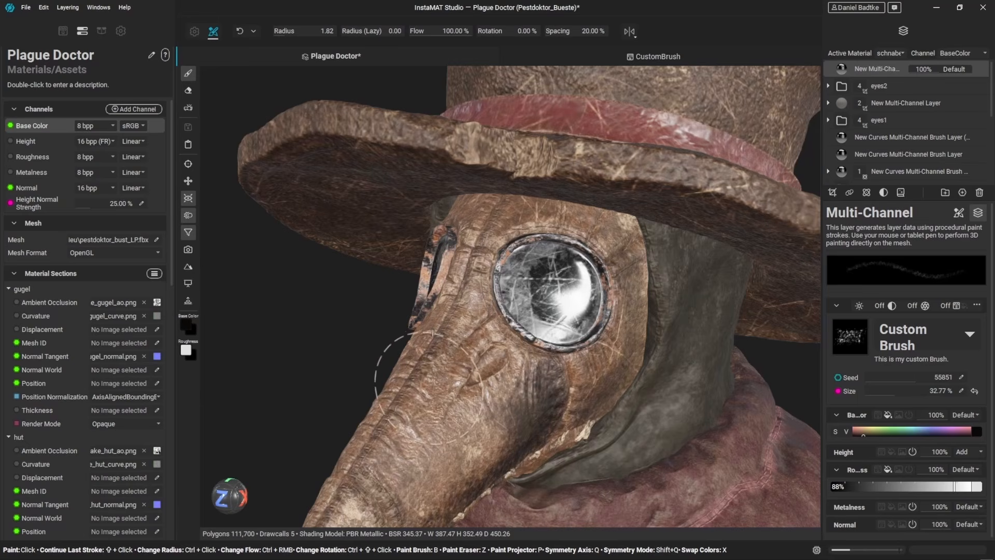
scroll(450, 365, down, 3)
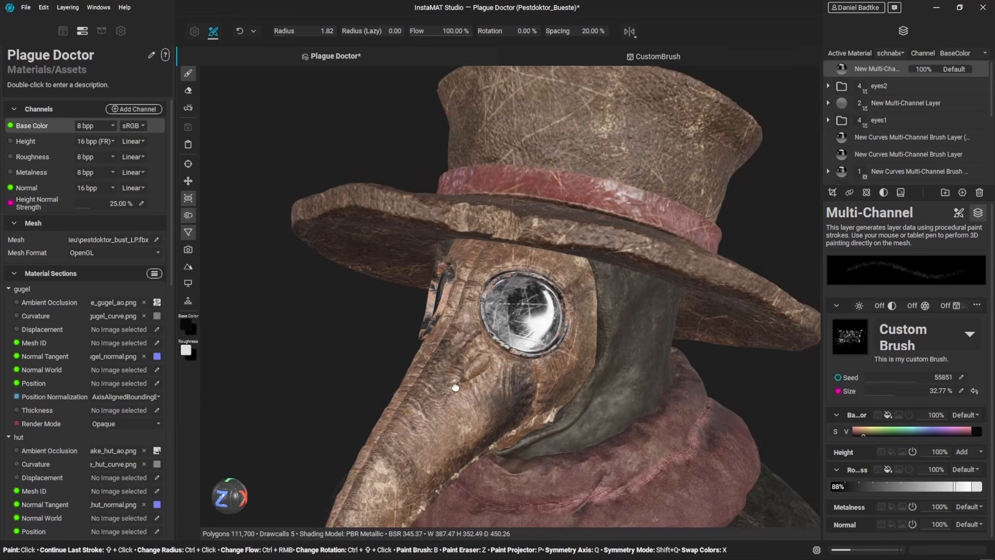
alt+drag(452, 372, 429, 407)
scroll(429, 406, up, 2)
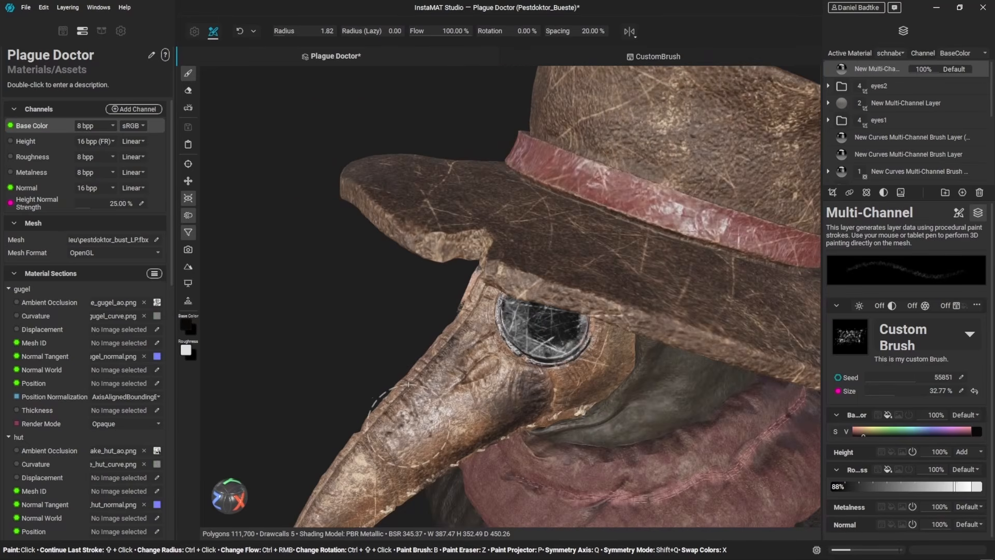
alt+drag(414, 409, 450, 363)
mouse_move(479, 302)
alt+mouse_down()
mouse_move(492, 277)
mouse_move(575, 290)
alt+mouse_up()
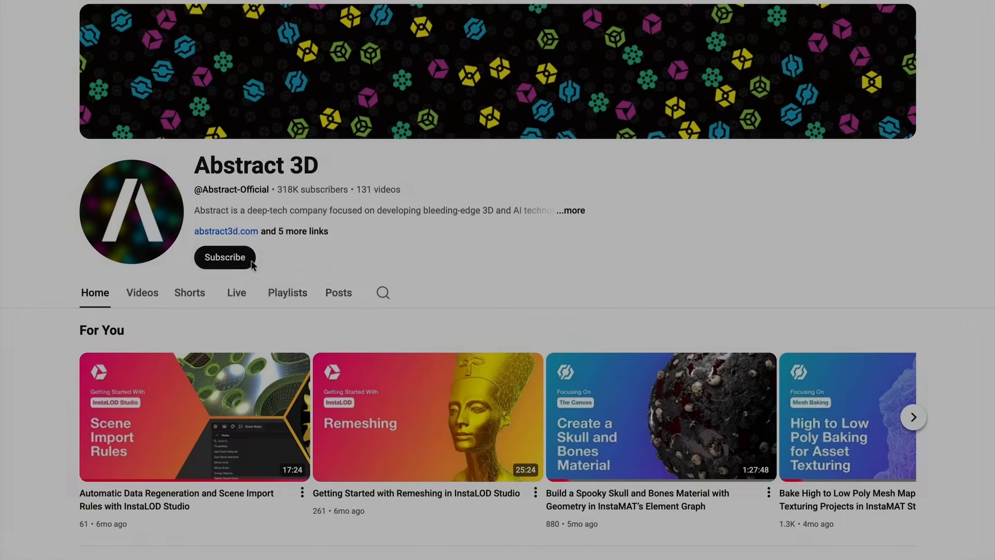
click(236, 259)
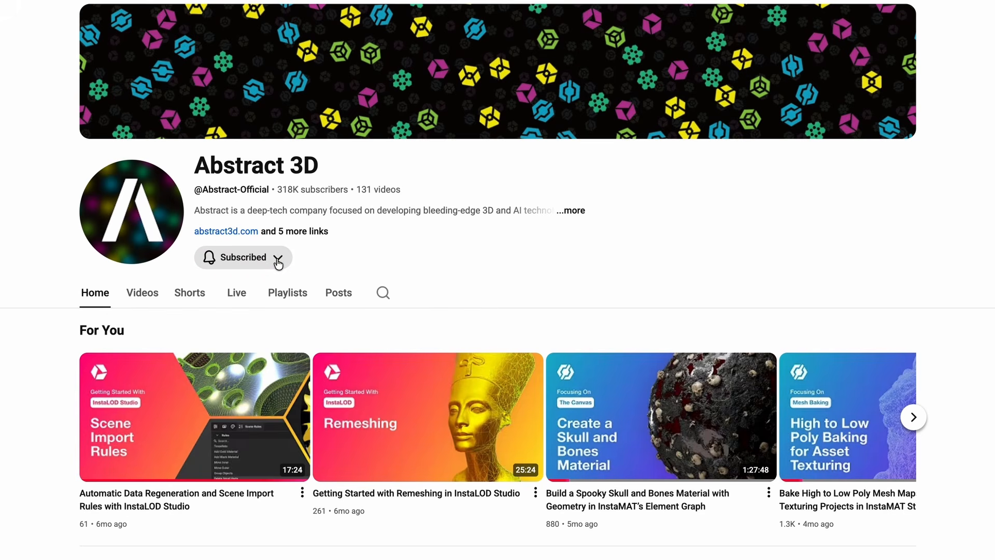
click(278, 259)
click(275, 290)
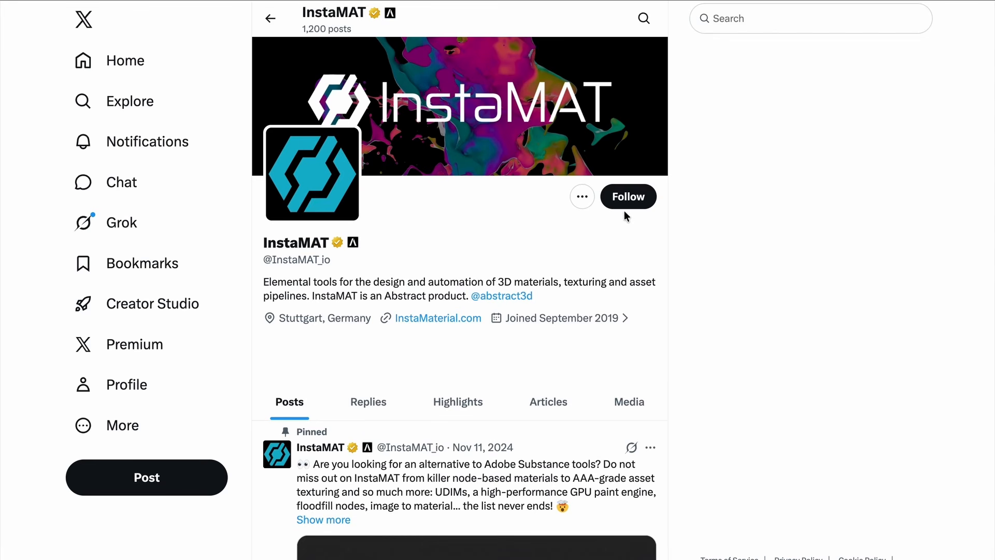
click(624, 210)
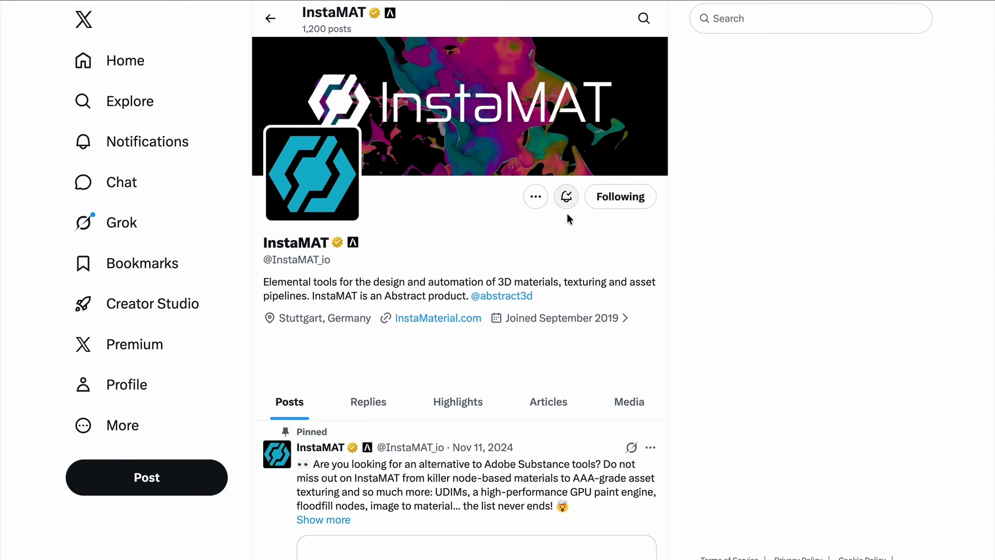